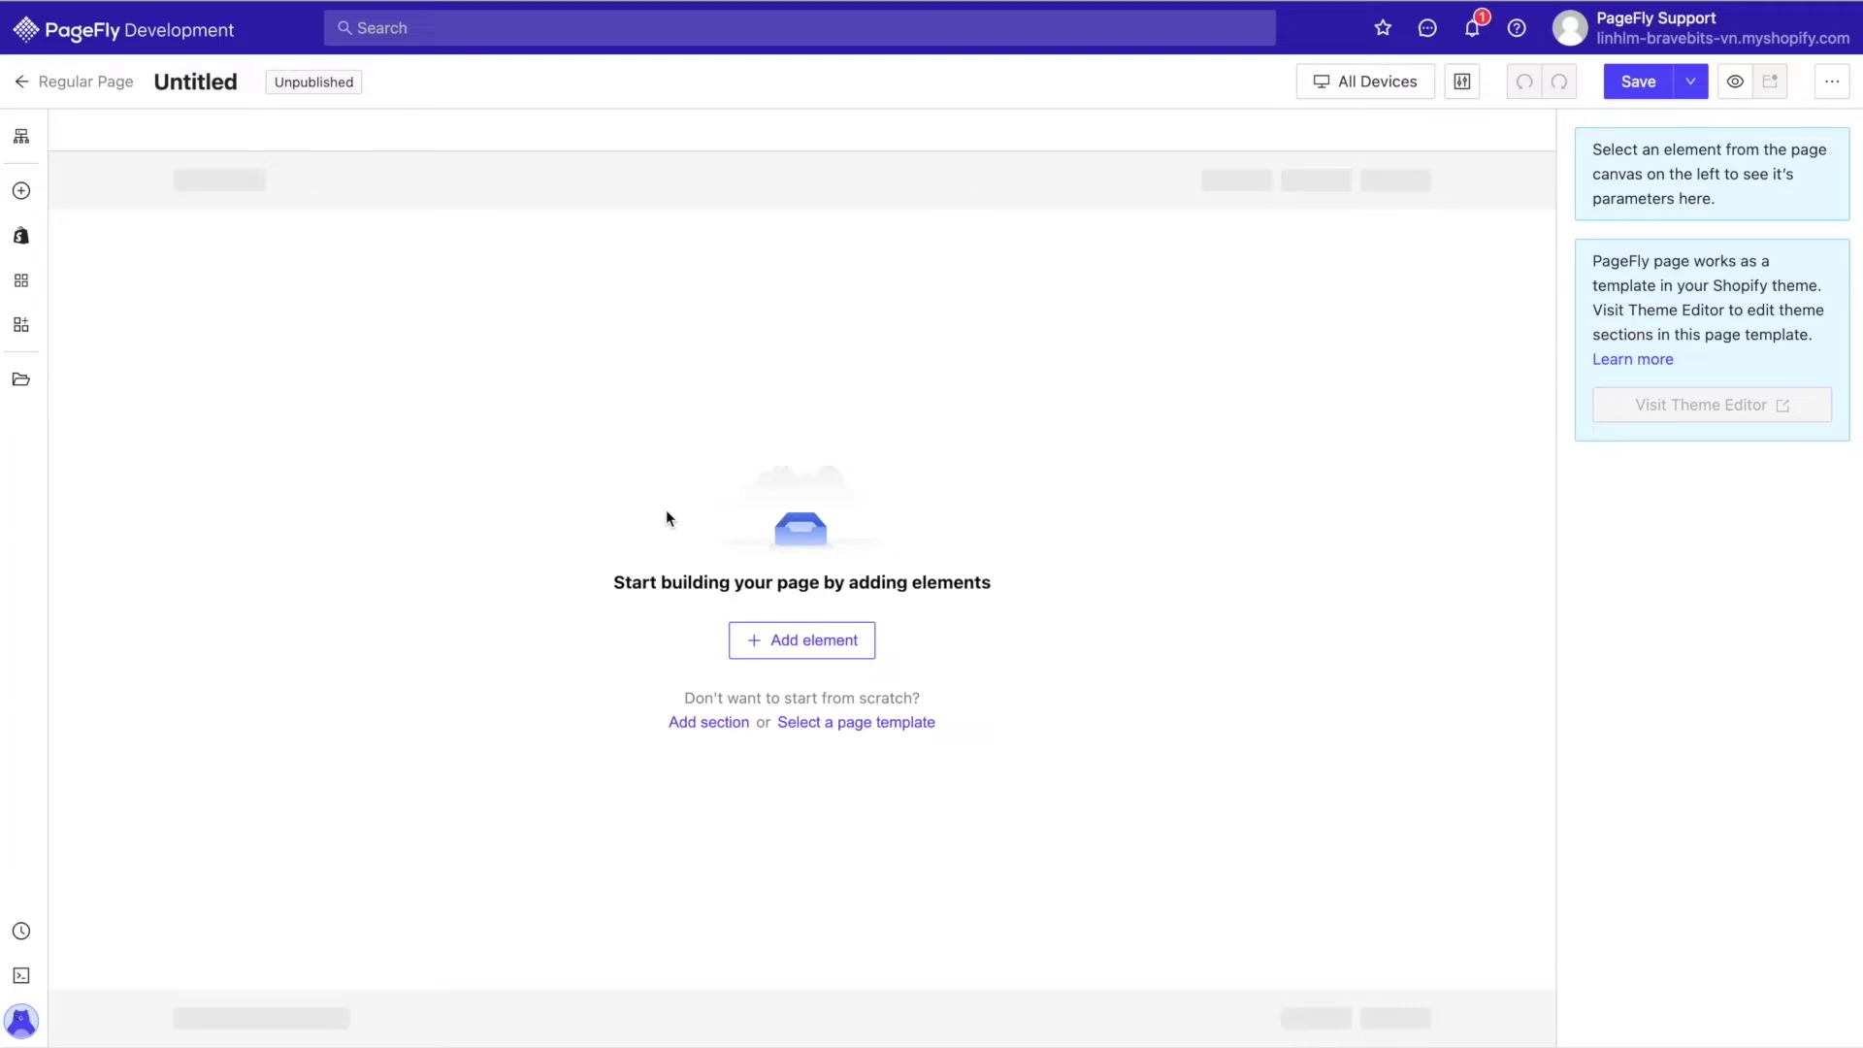
- Add a Customer Form with side-by-side First and Last Name fields to the empty page
click(24, 240)
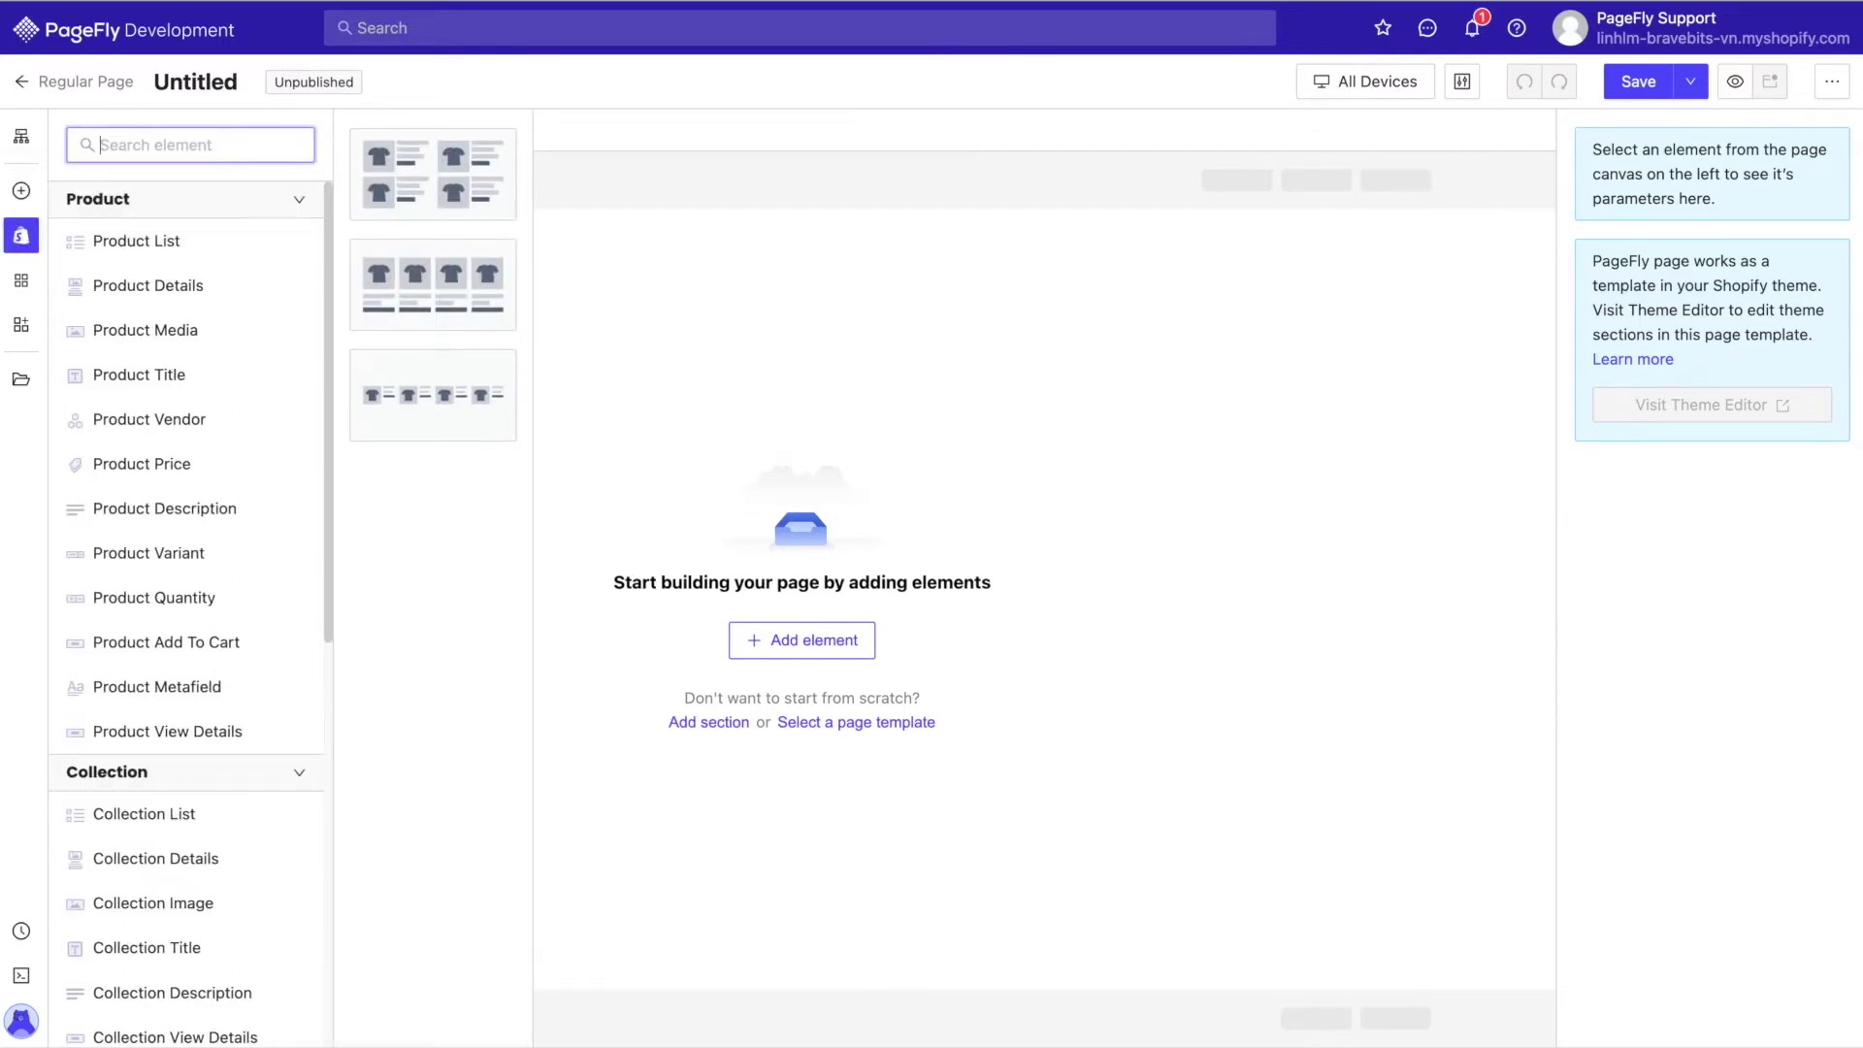
text(form)
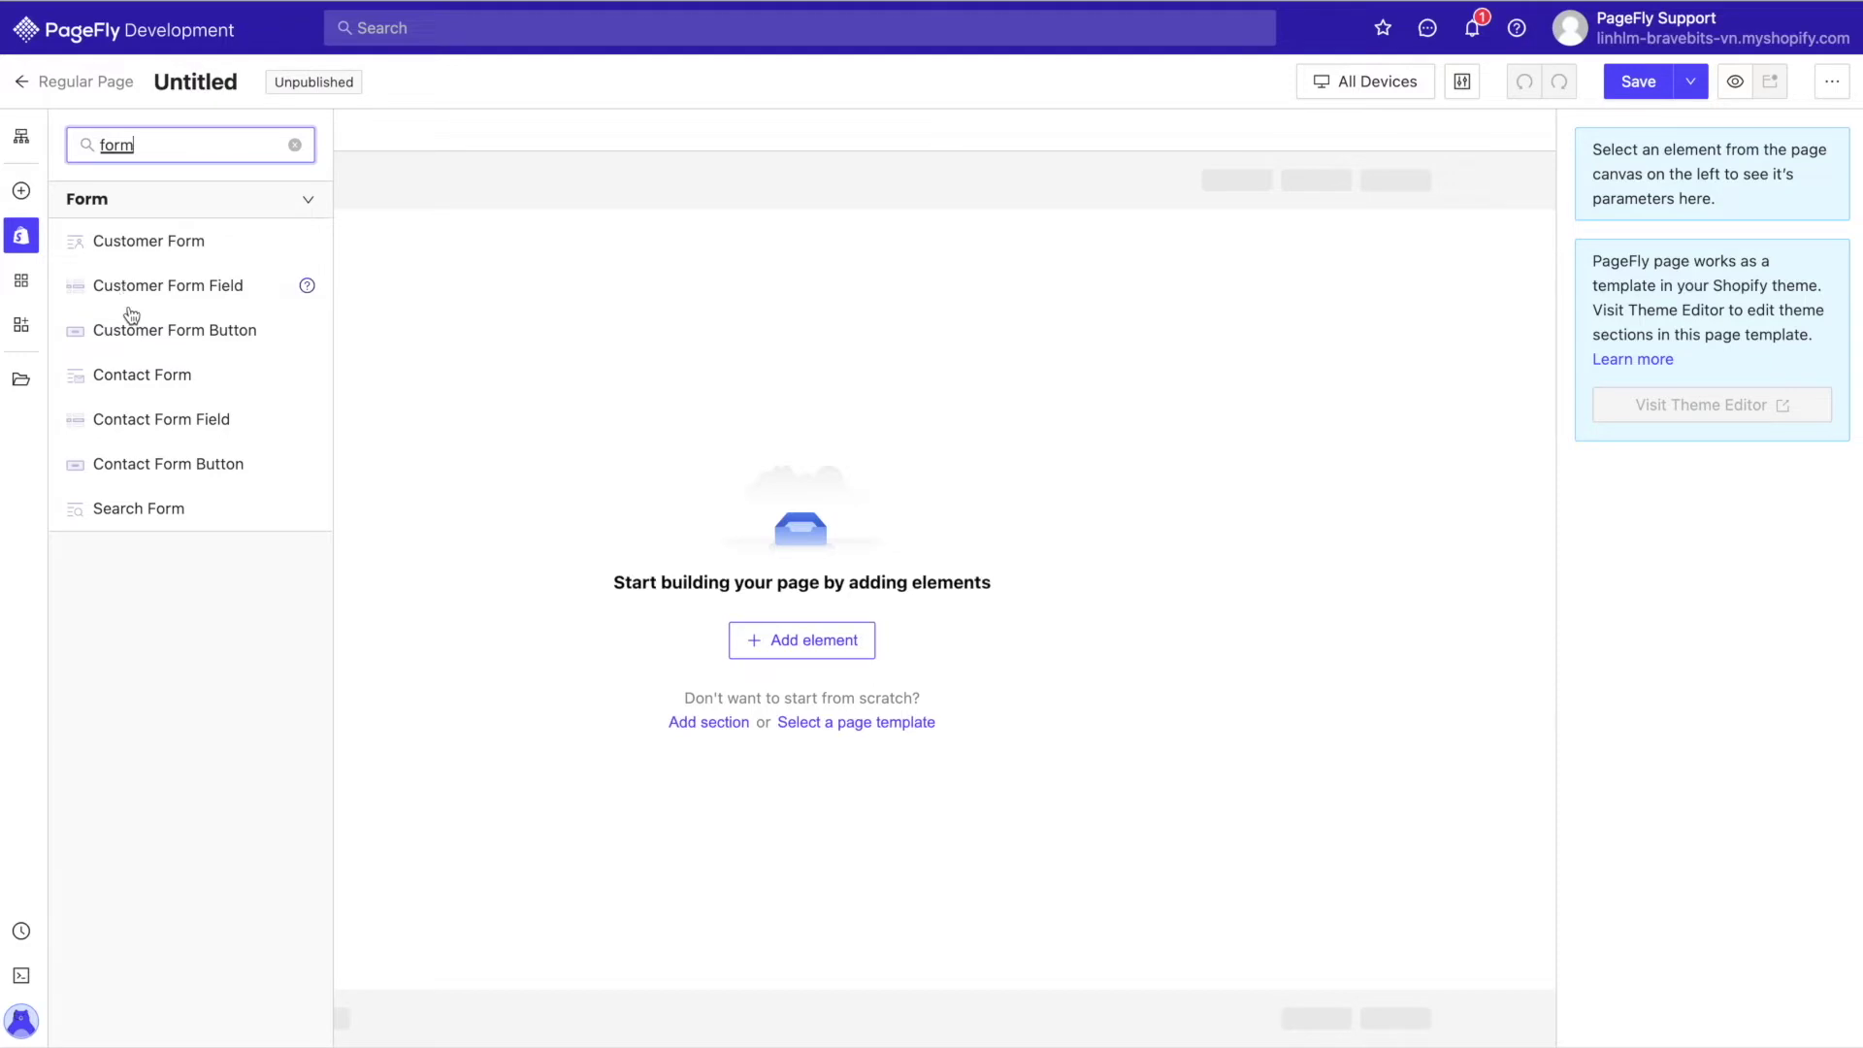
click(158, 243)
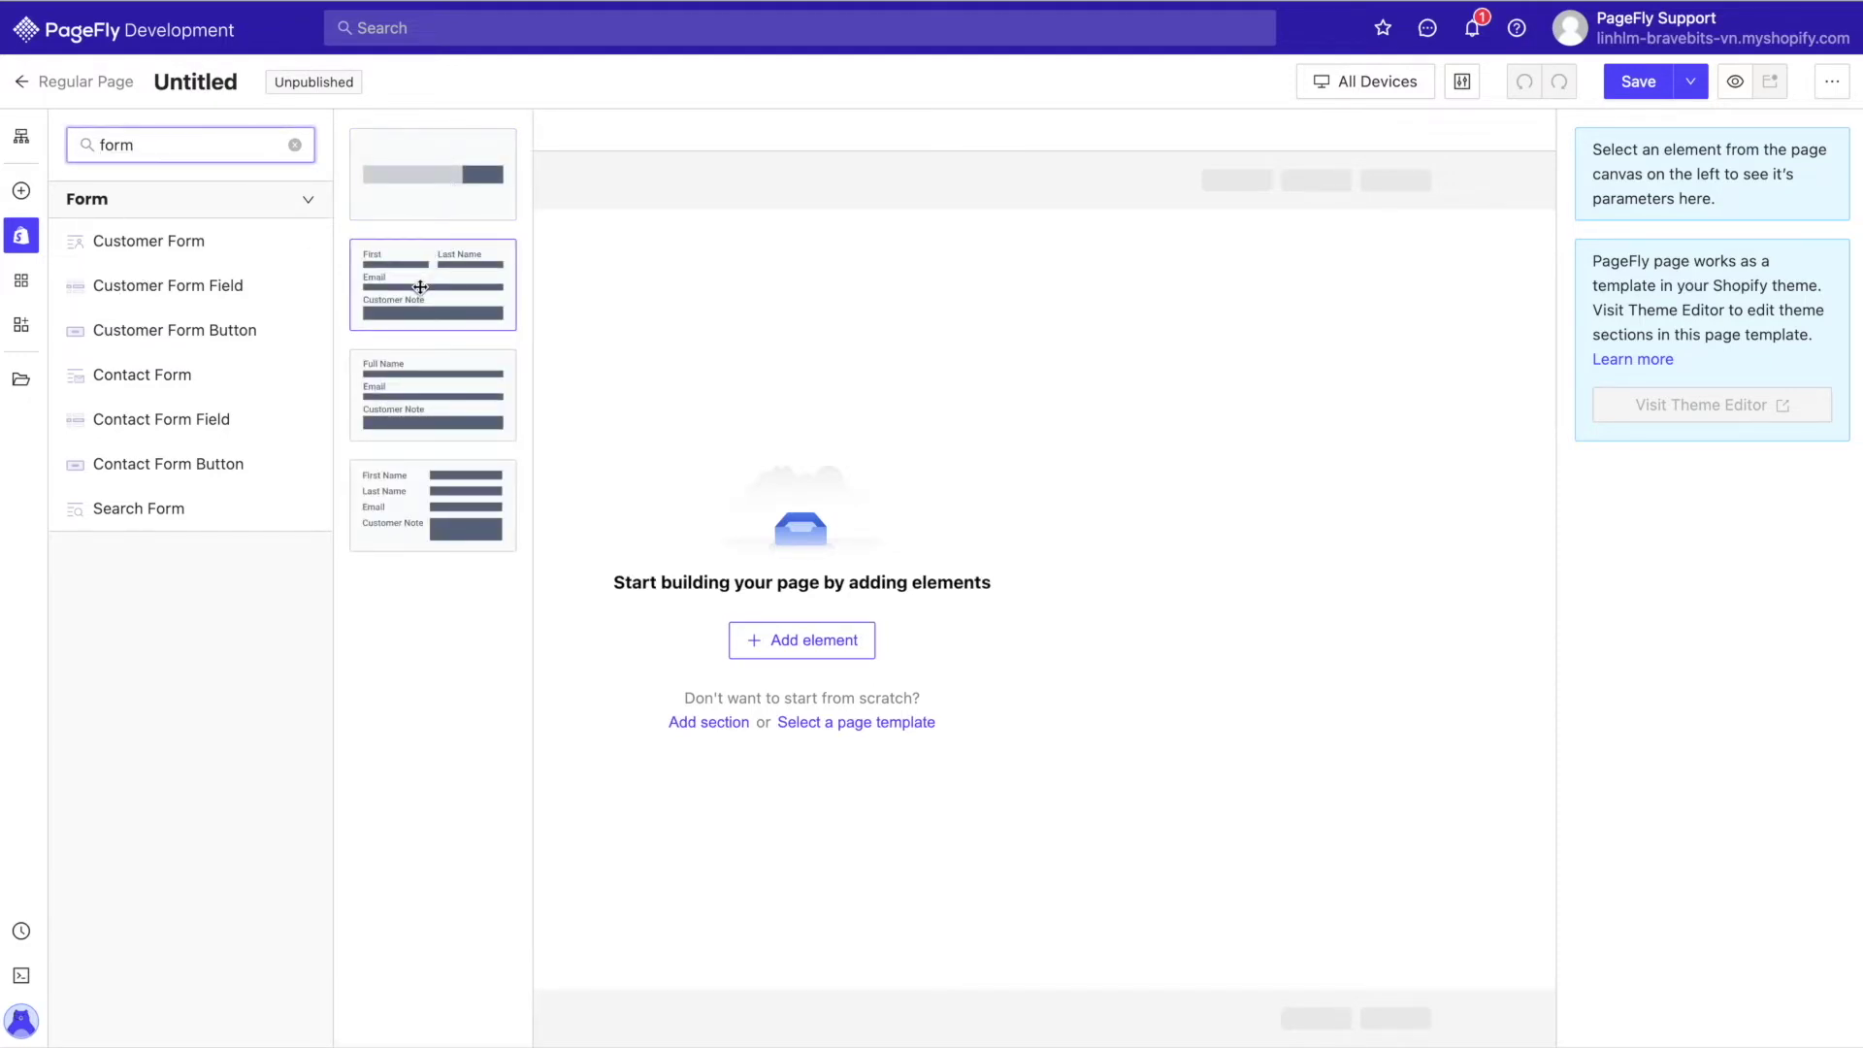
drag(420, 286, 812, 393)
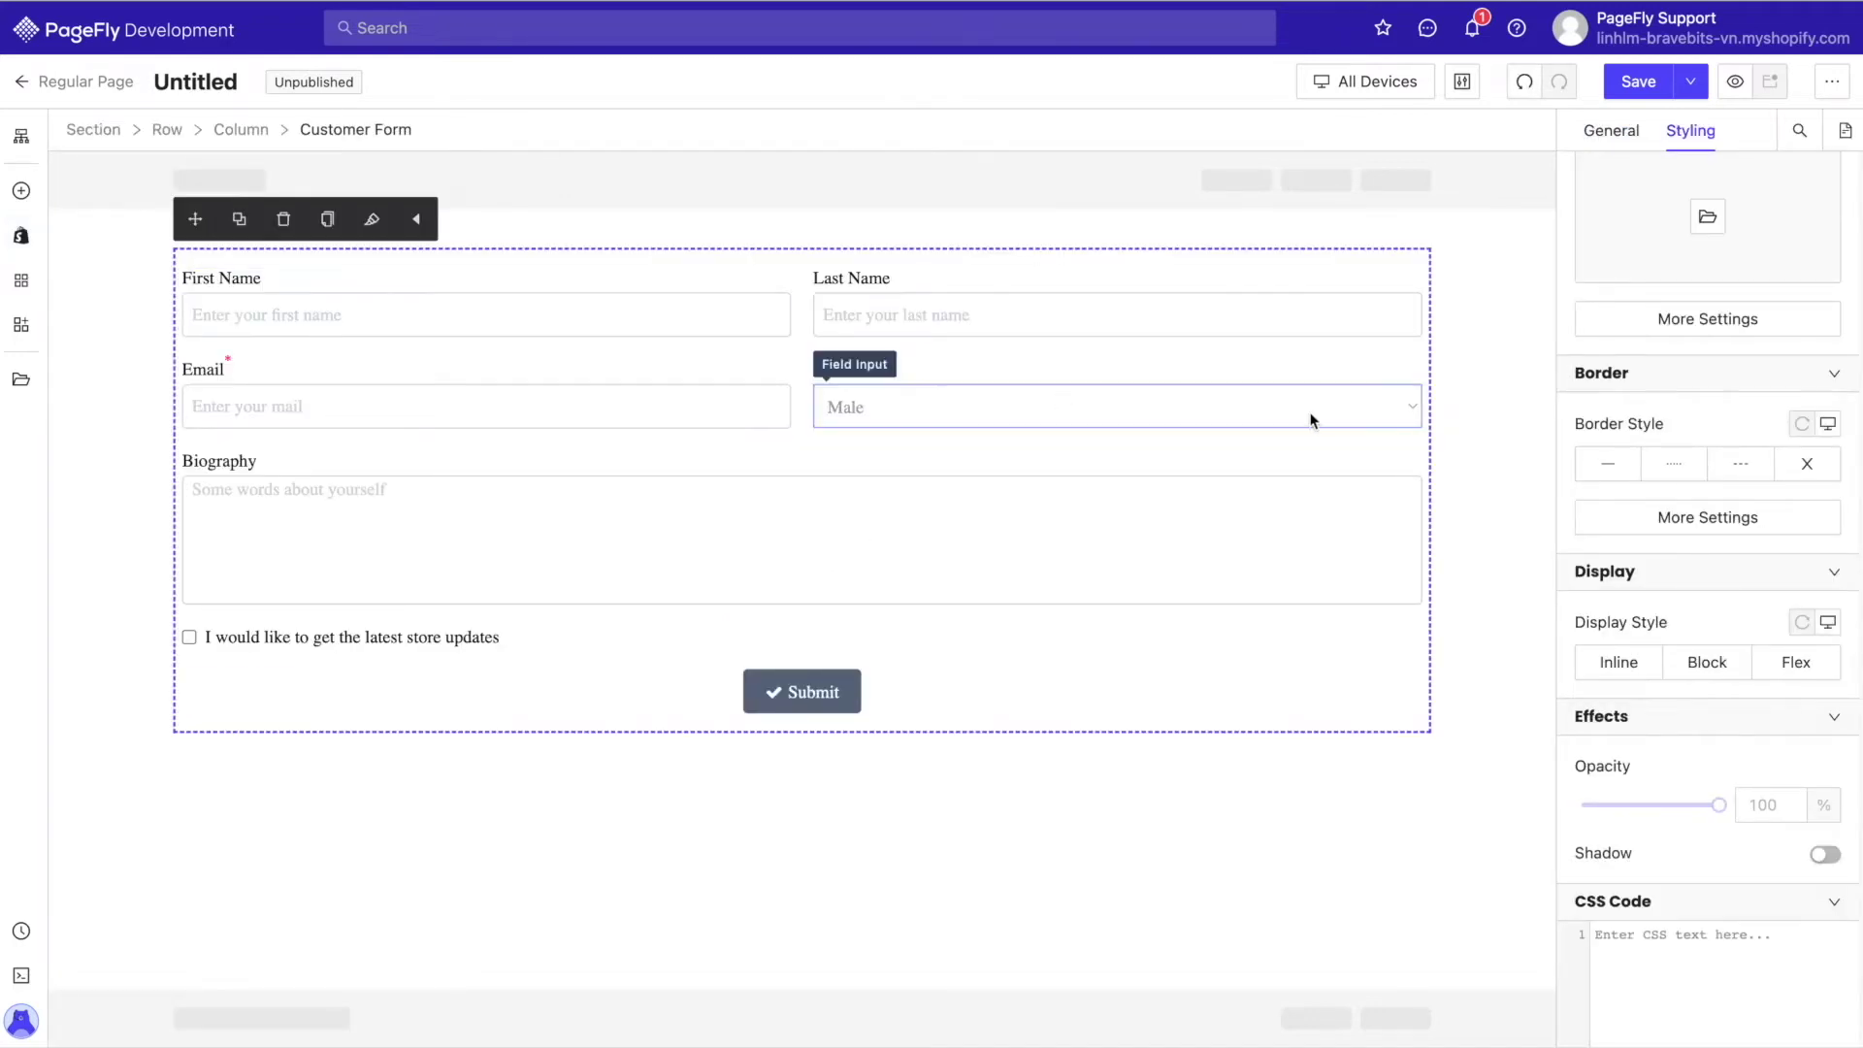
- Enable redirect after submission for the Customer Form and choose the Thank you page as the redirect URL
click(1611, 130)
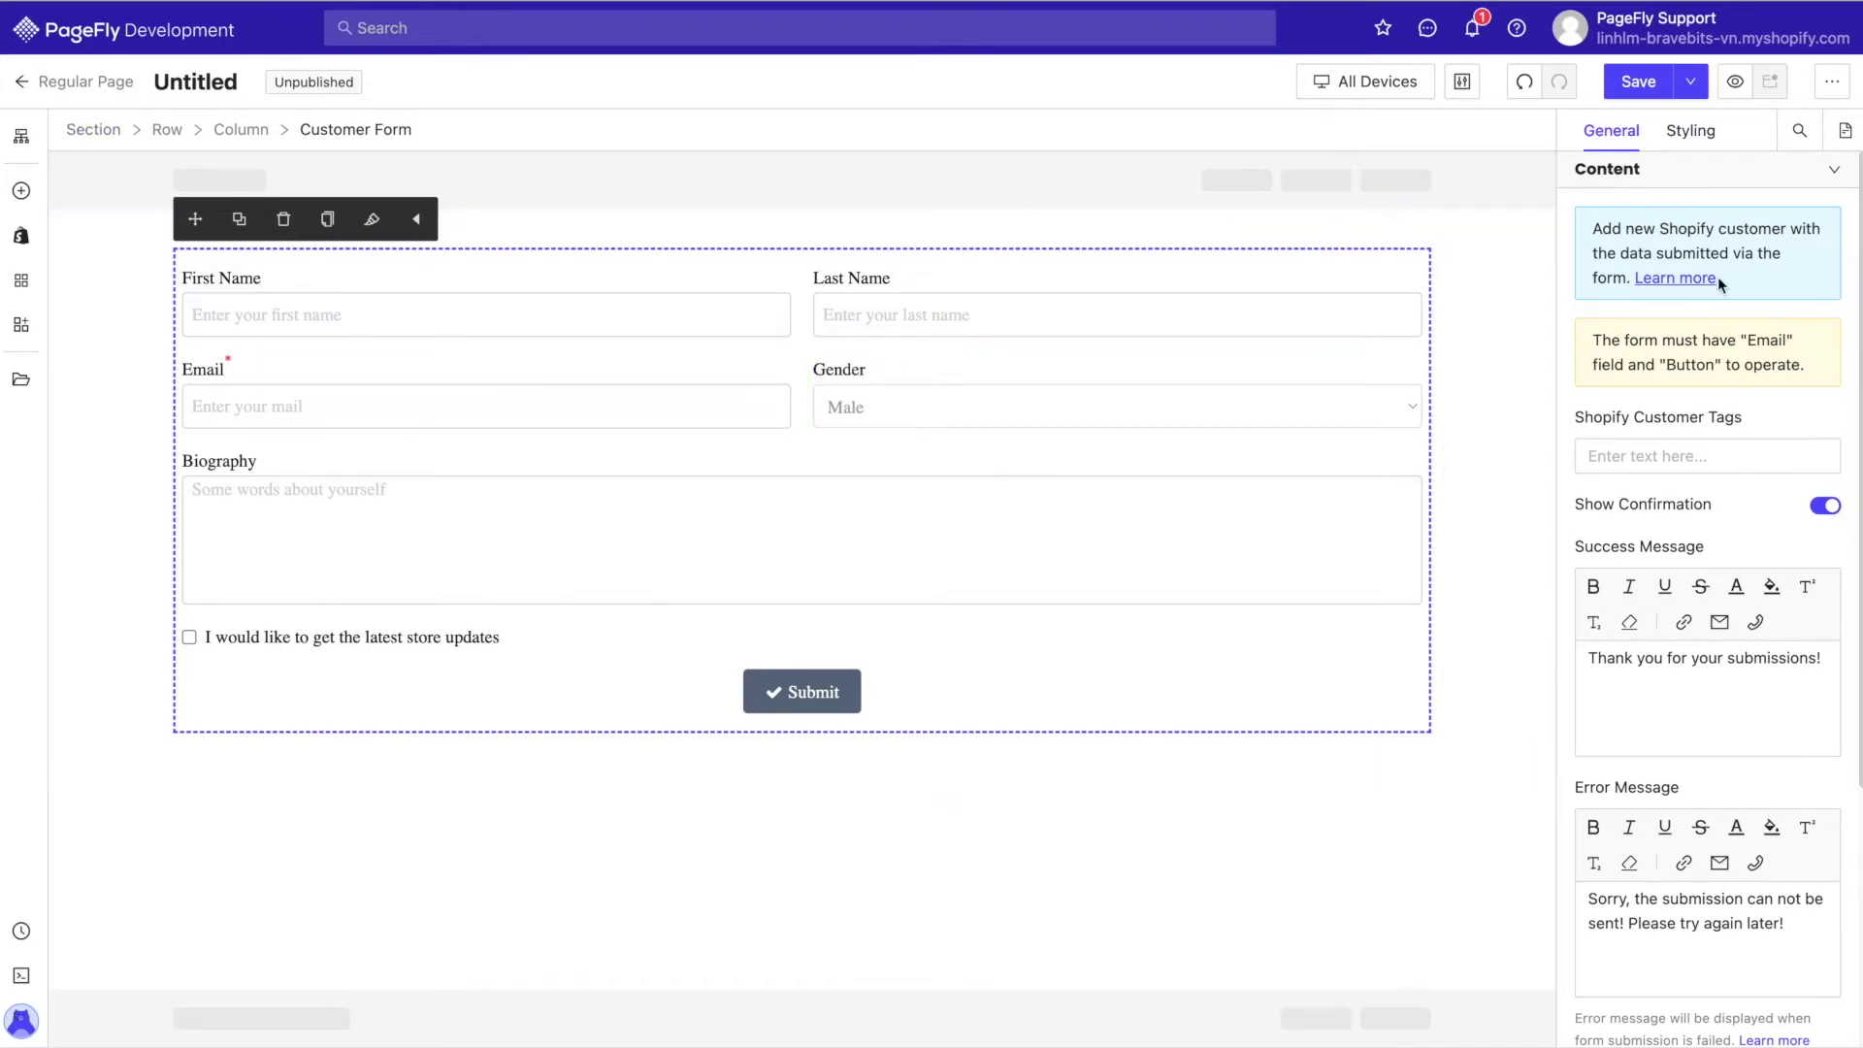
scroll(1712, 264, down, 4)
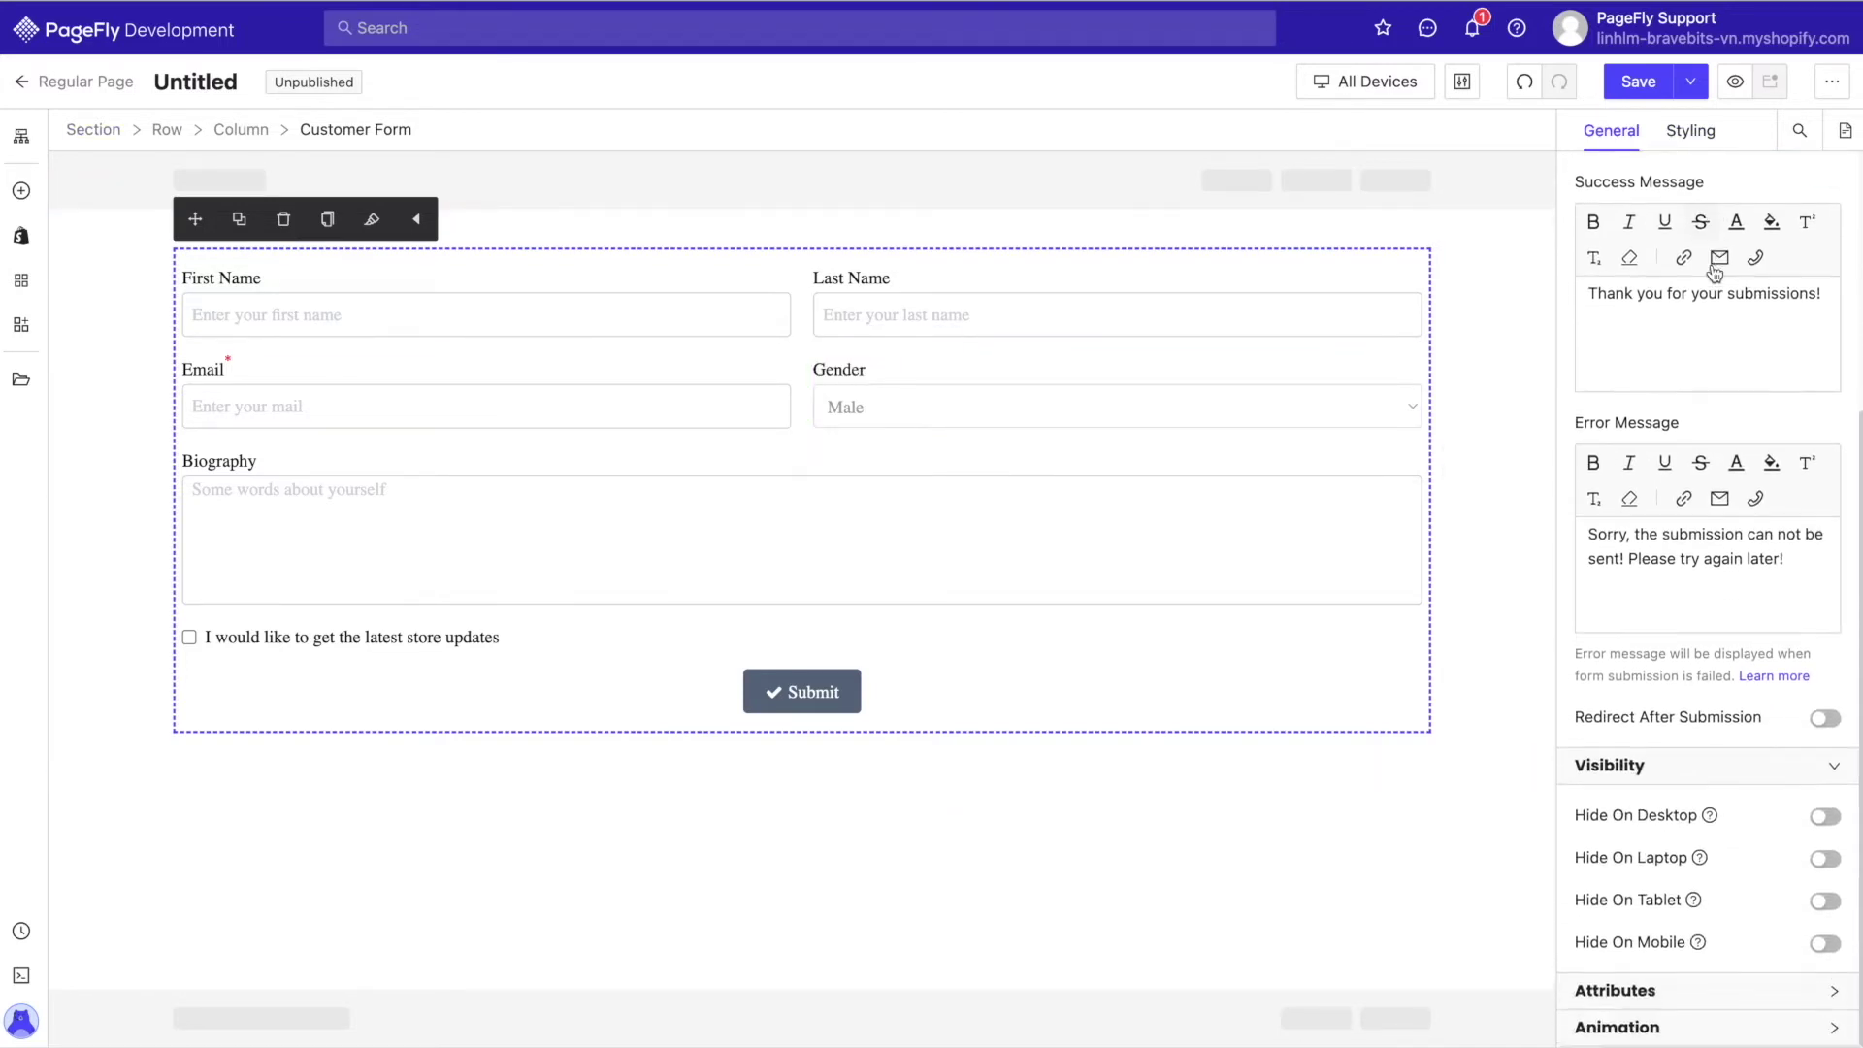
scroll(1715, 270, up, 4)
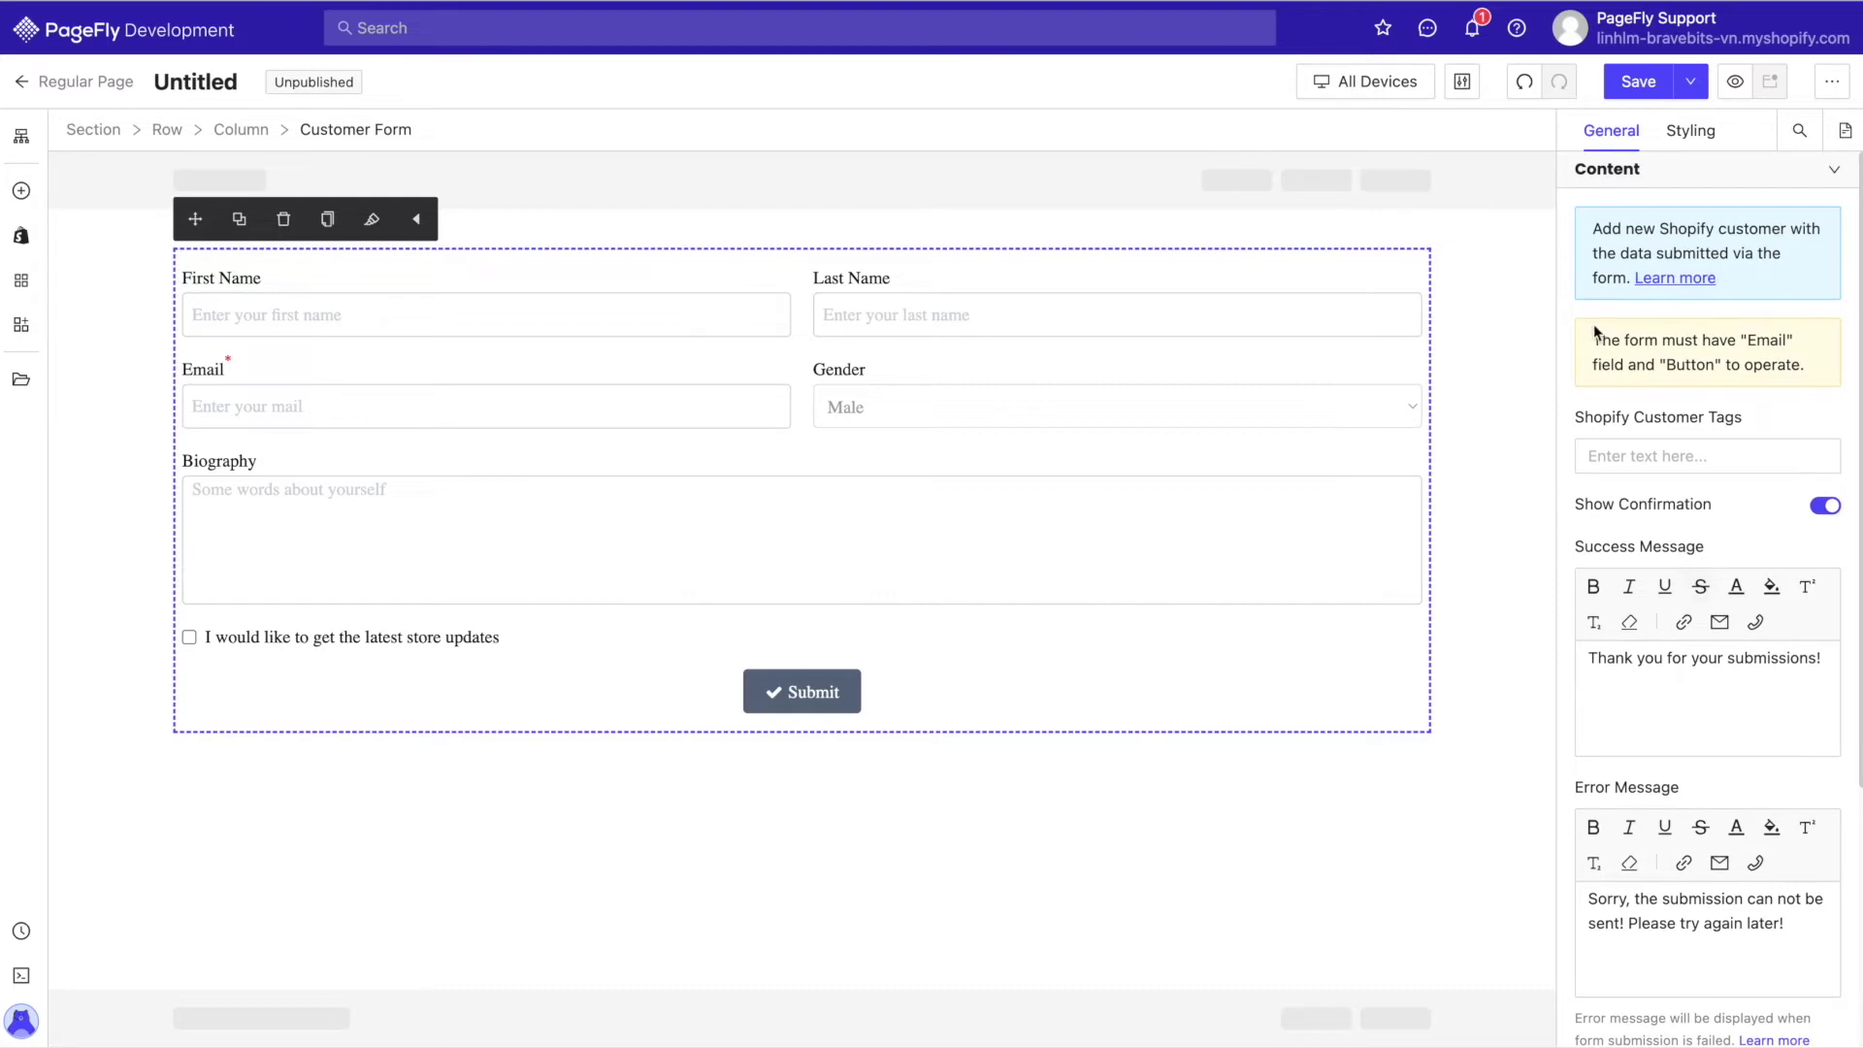
drag(1593, 344, 1820, 372)
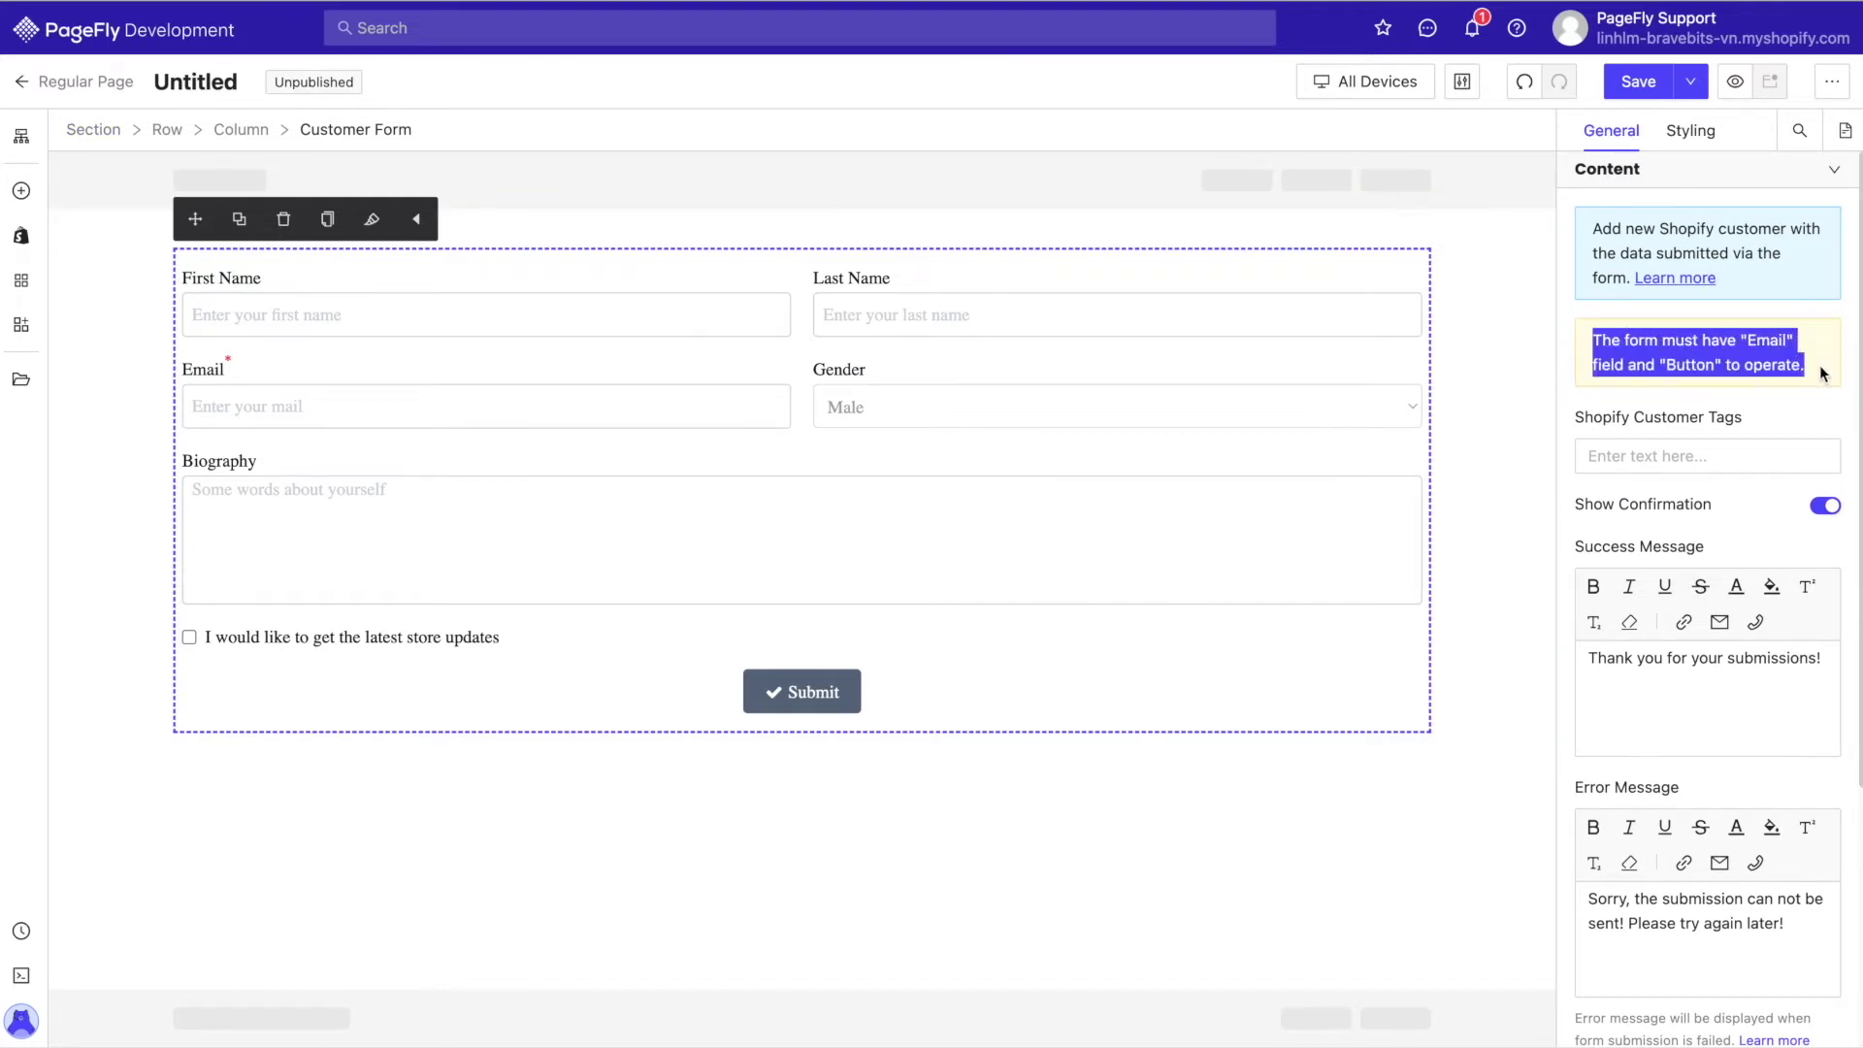
scroll(1821, 372, down, 4)
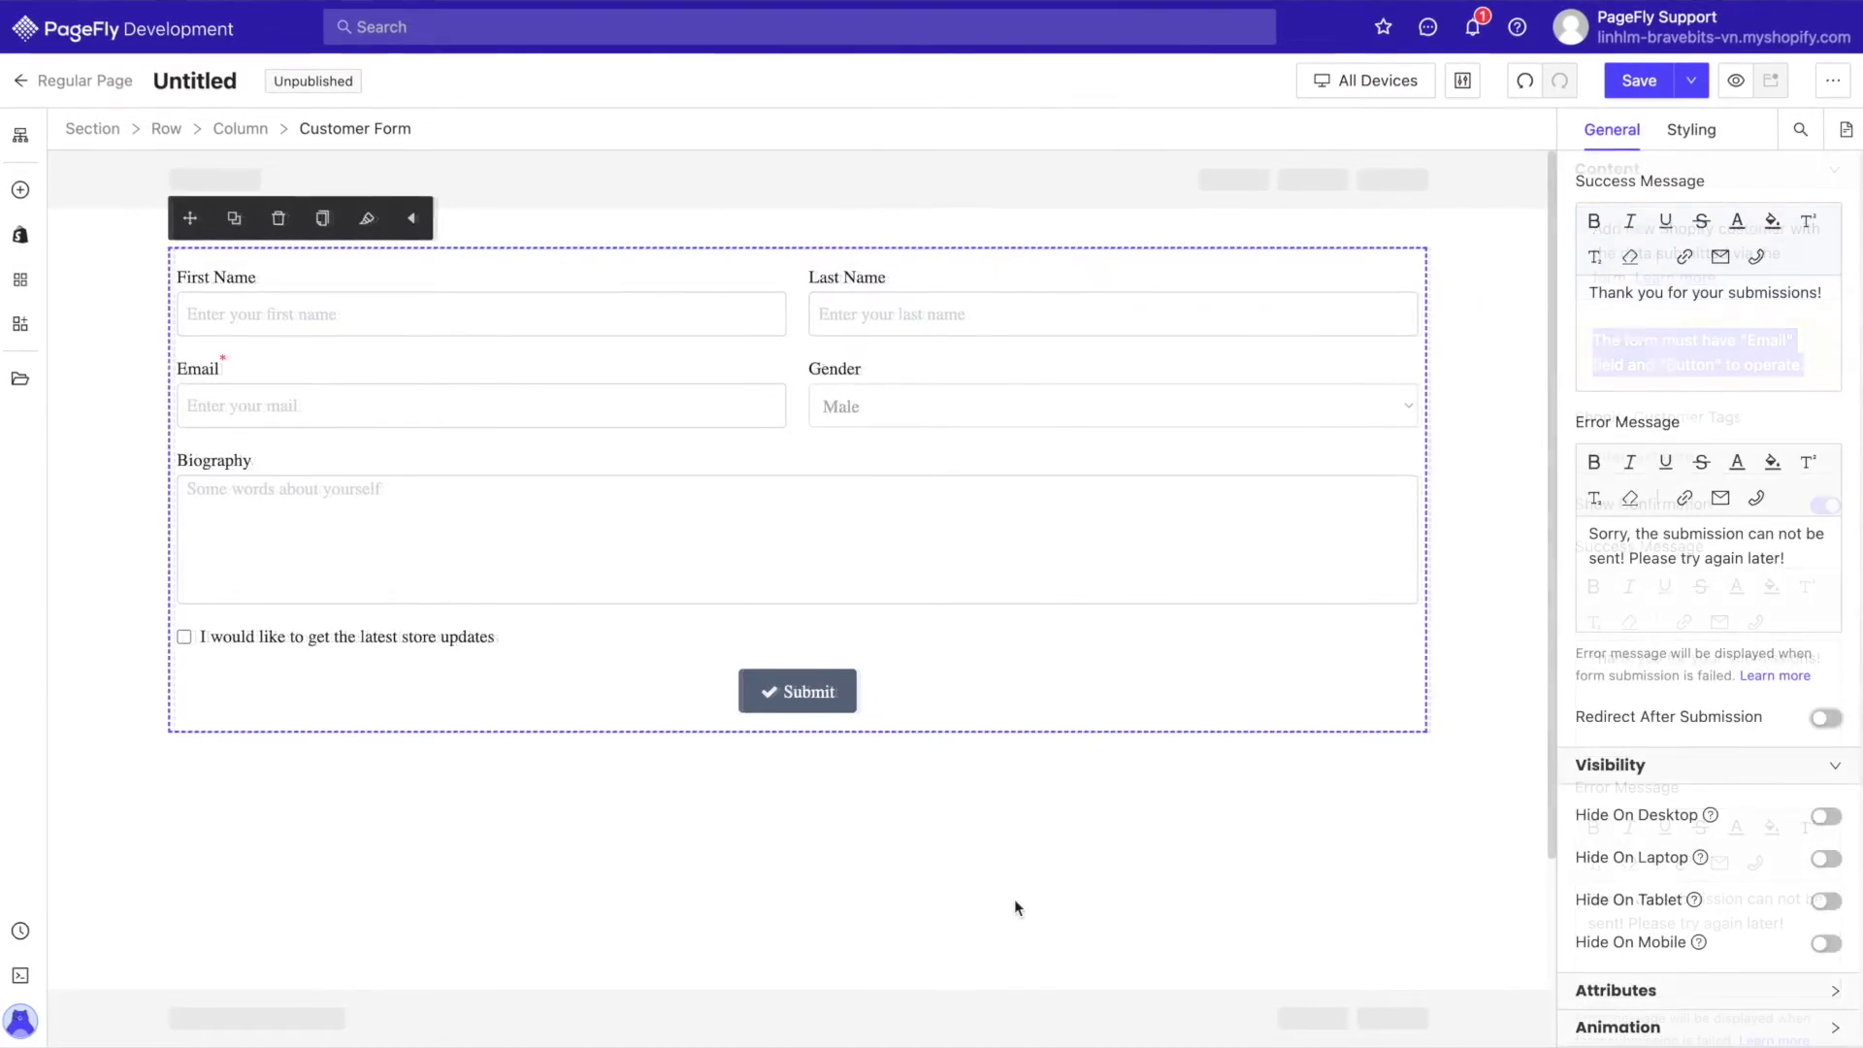
click(1826, 720)
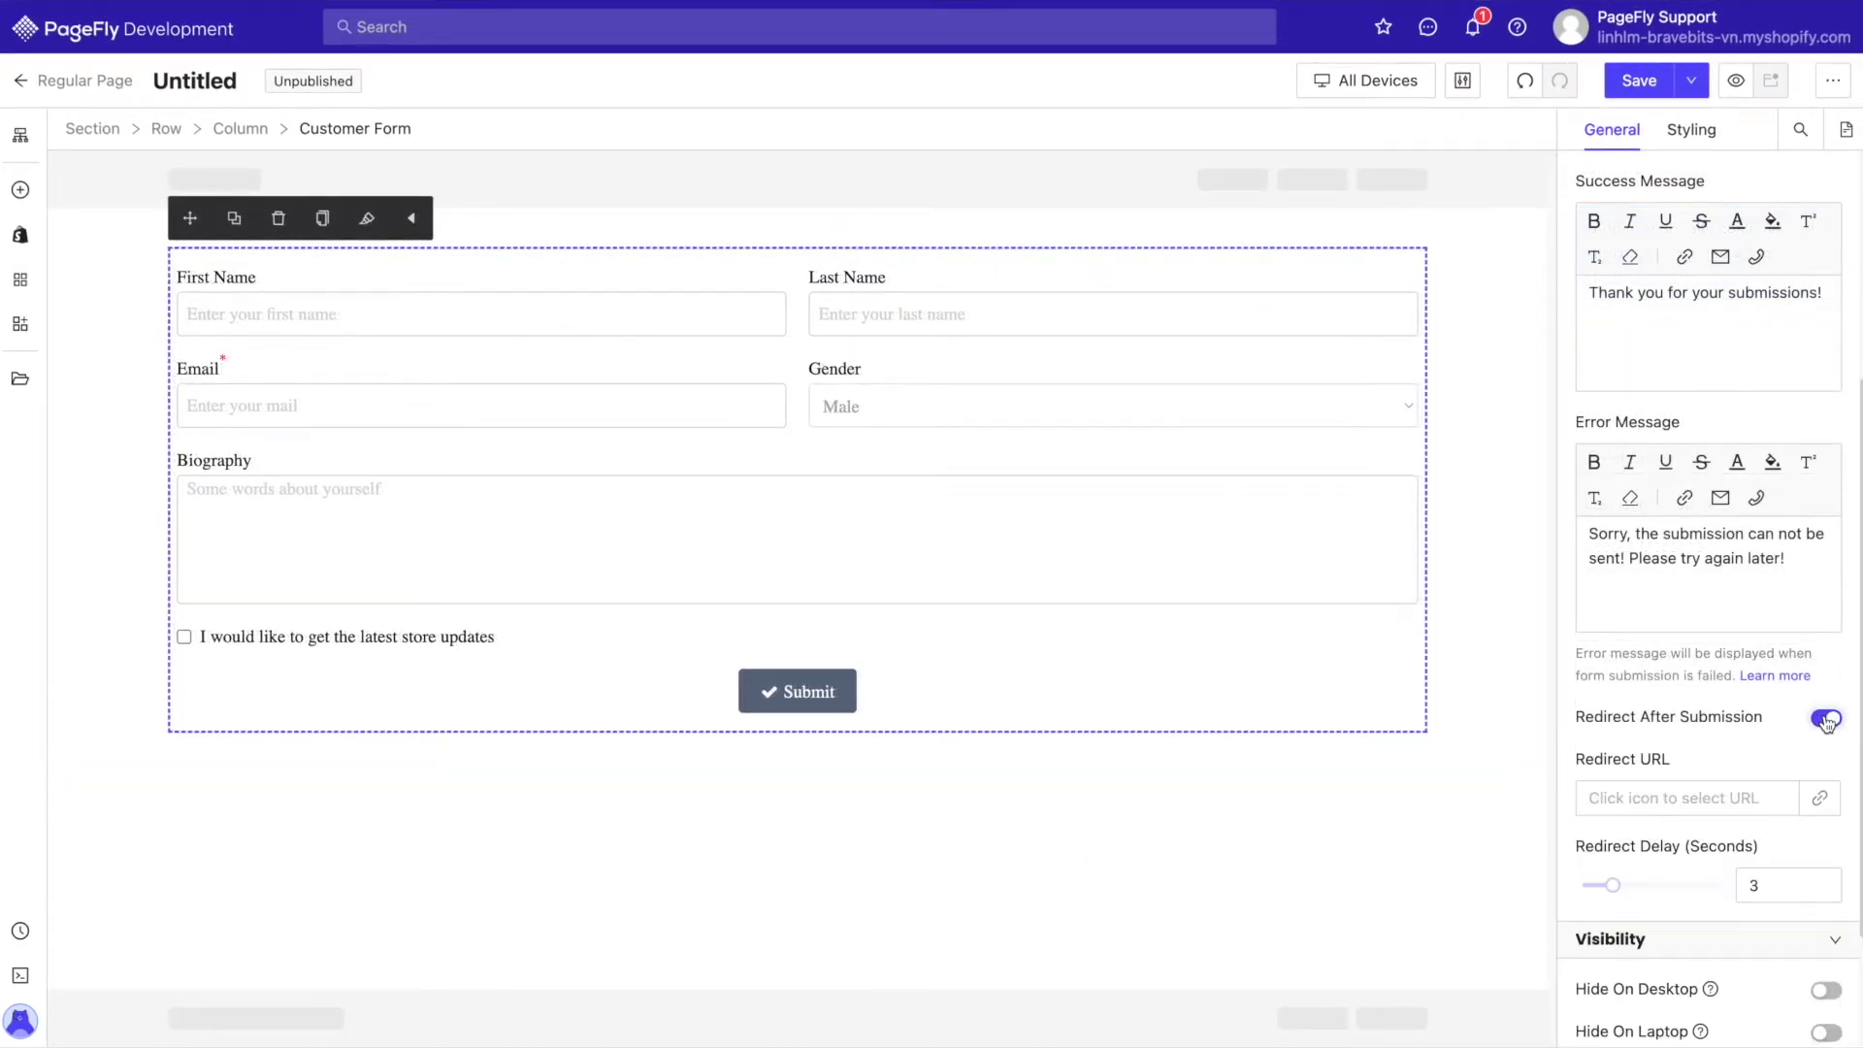
click(1677, 805)
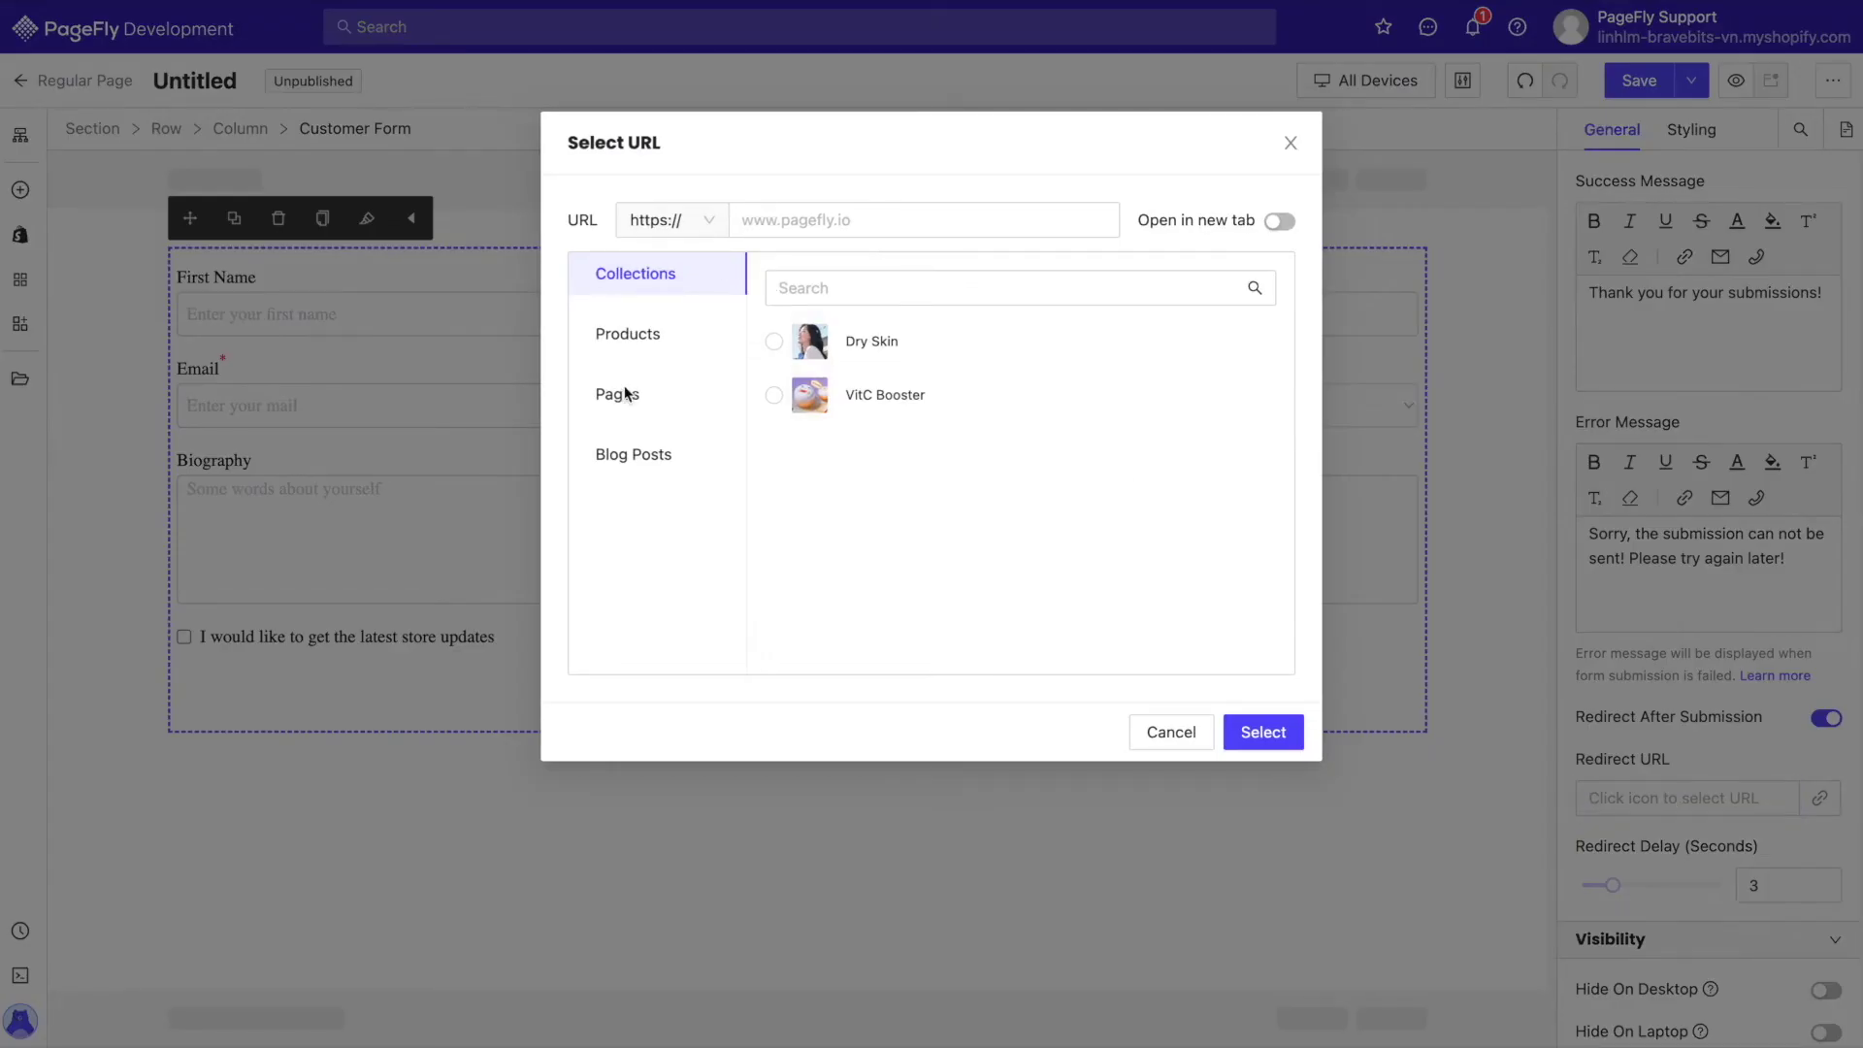
click(625, 394)
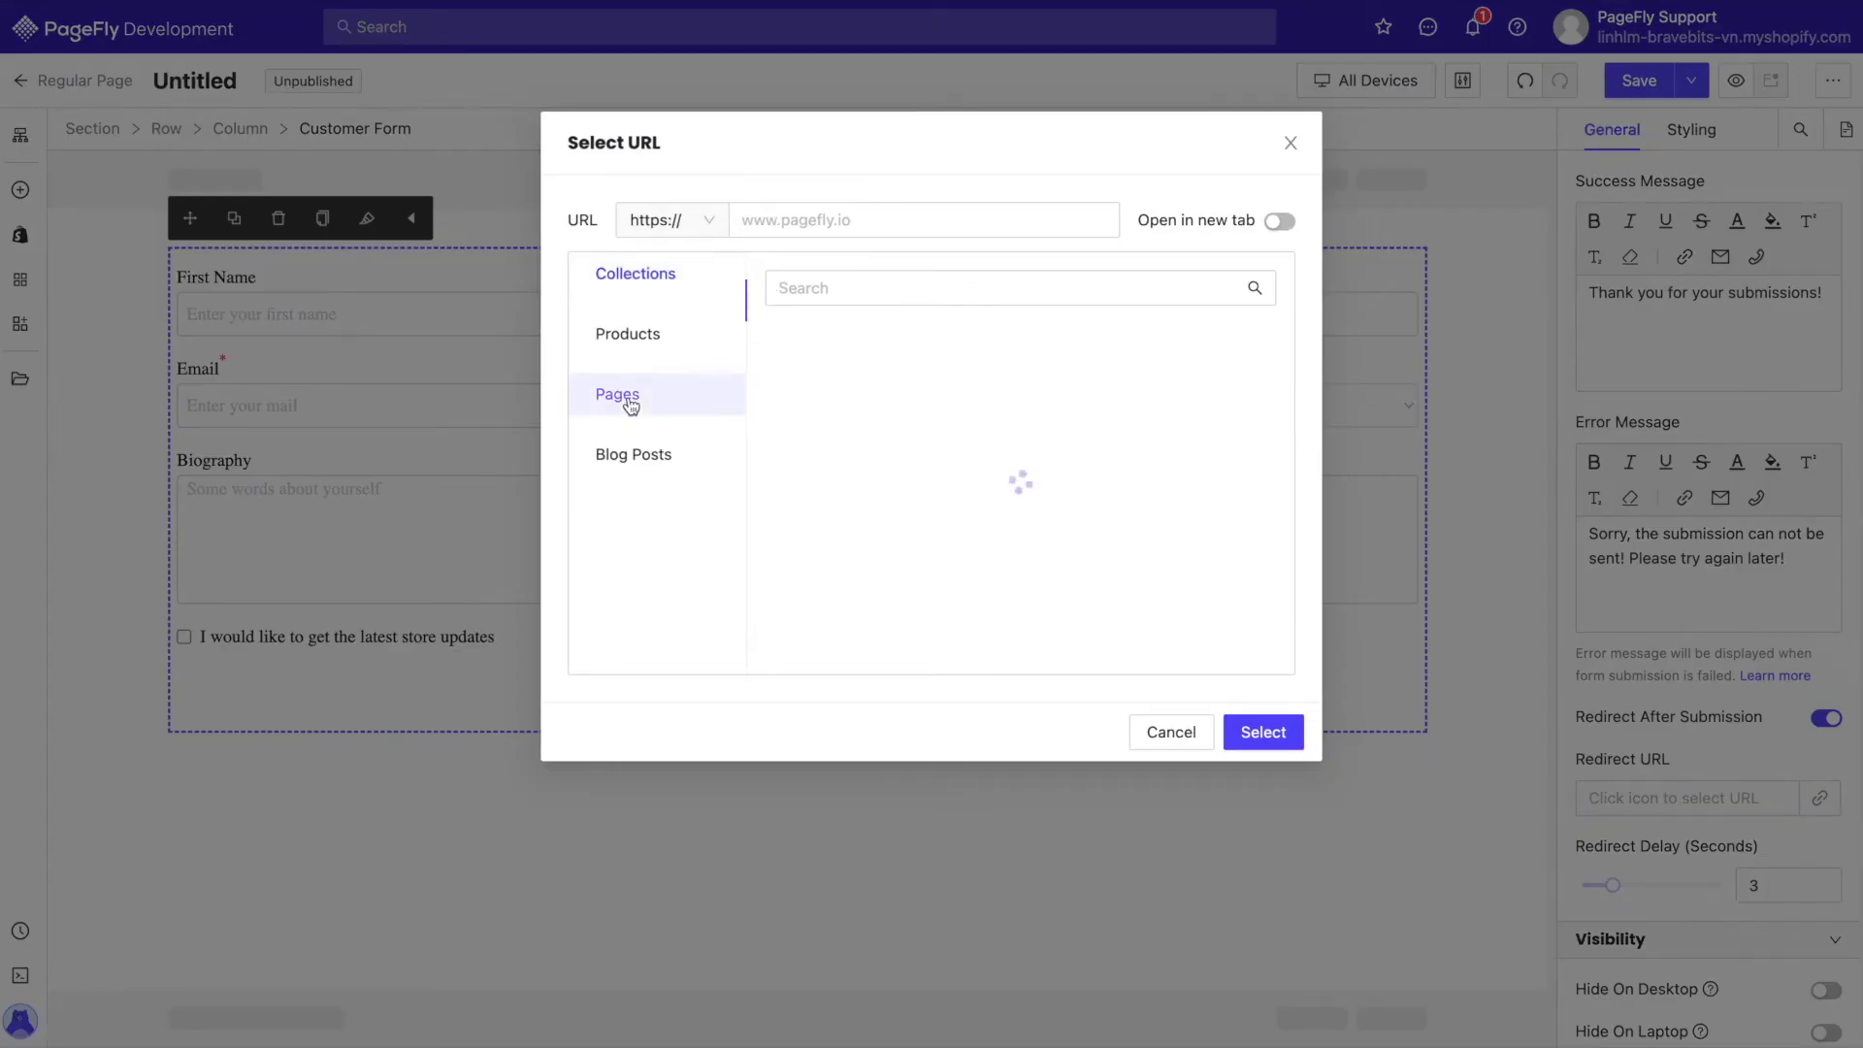
scroll(919, 435, down, 5)
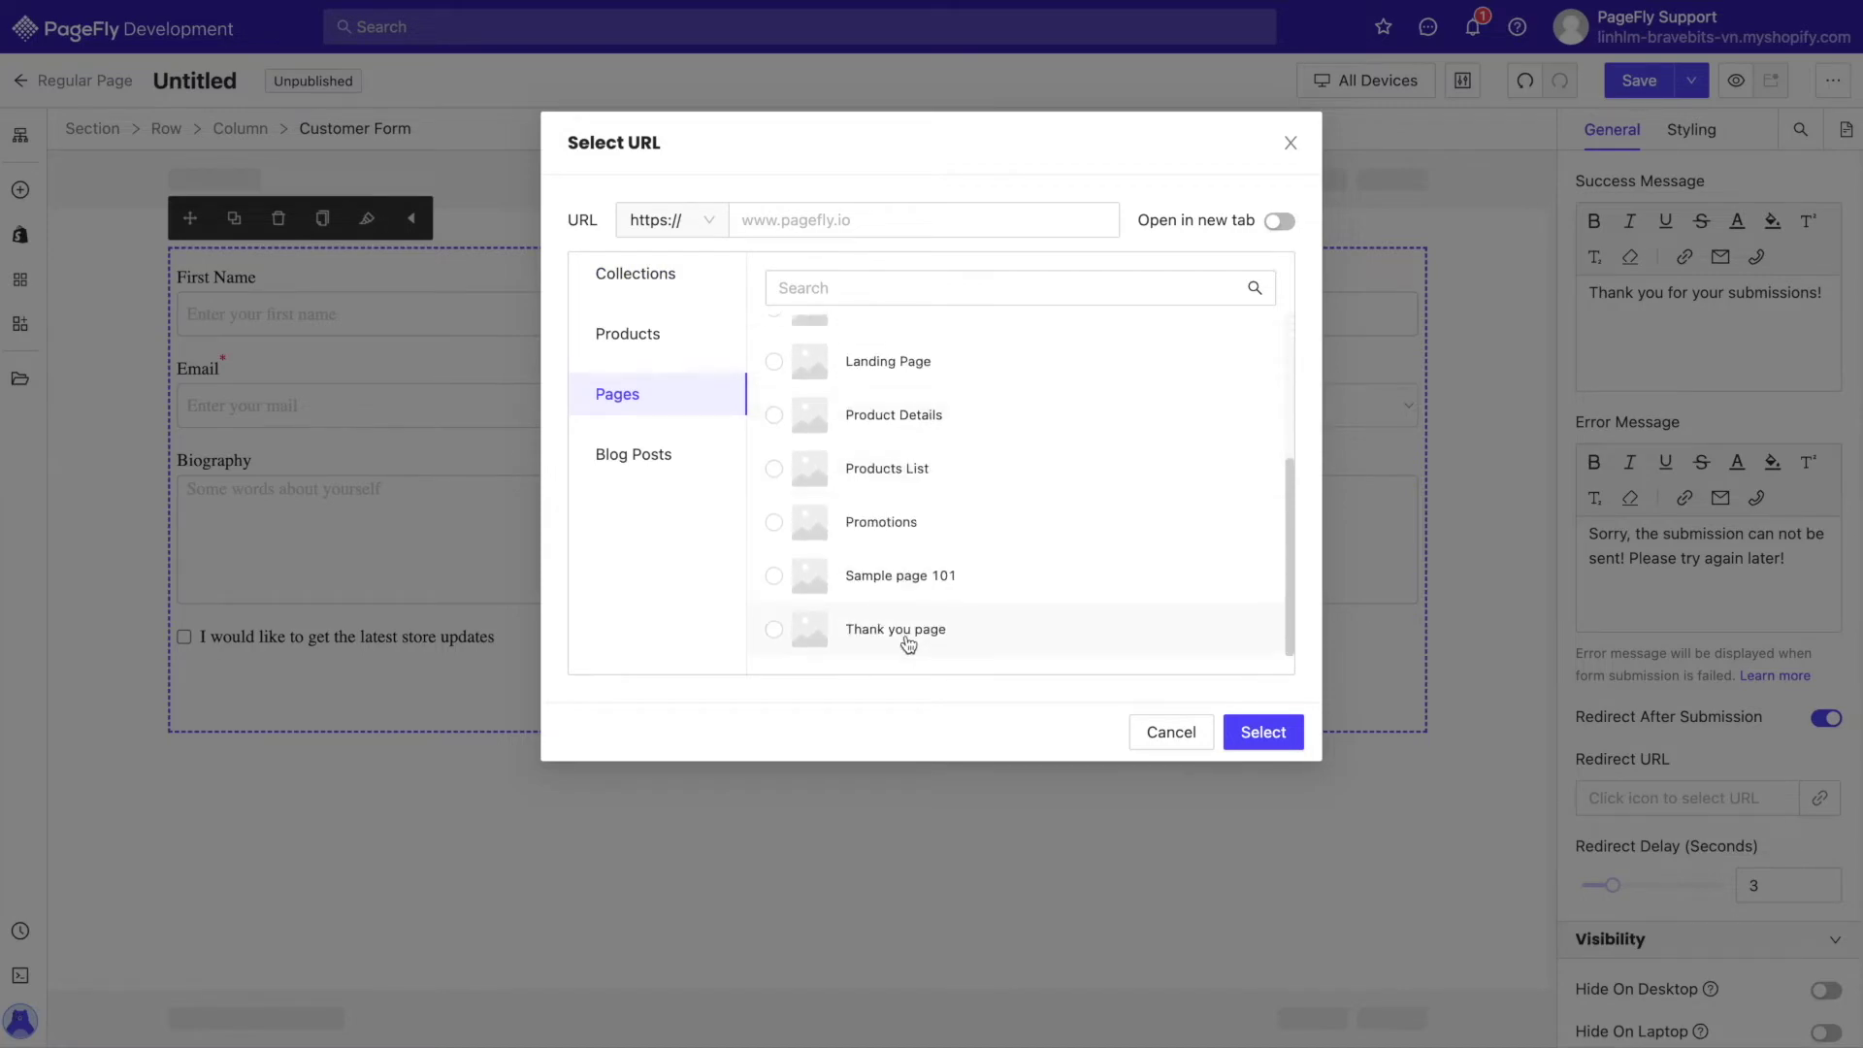
click(908, 640)
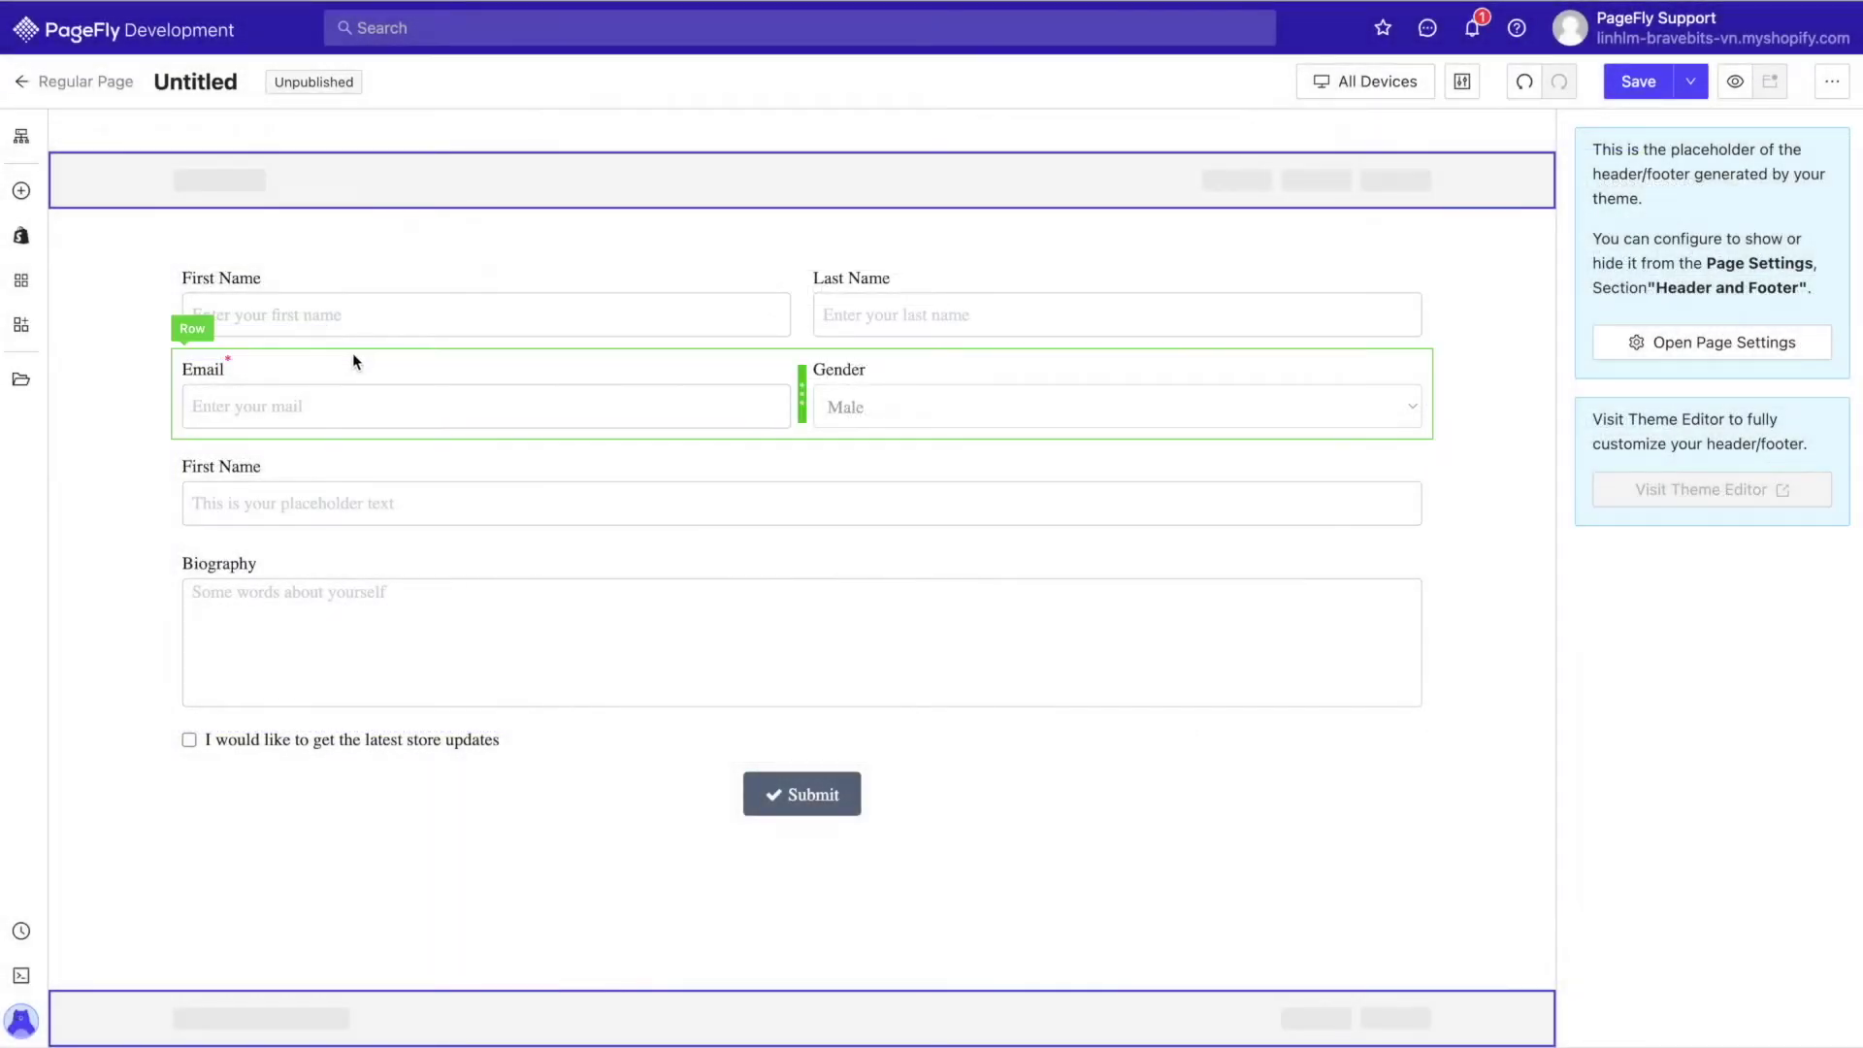
- Add a Last Name customer form field between the full-width First Name field and the Biography field
click(23, 239)
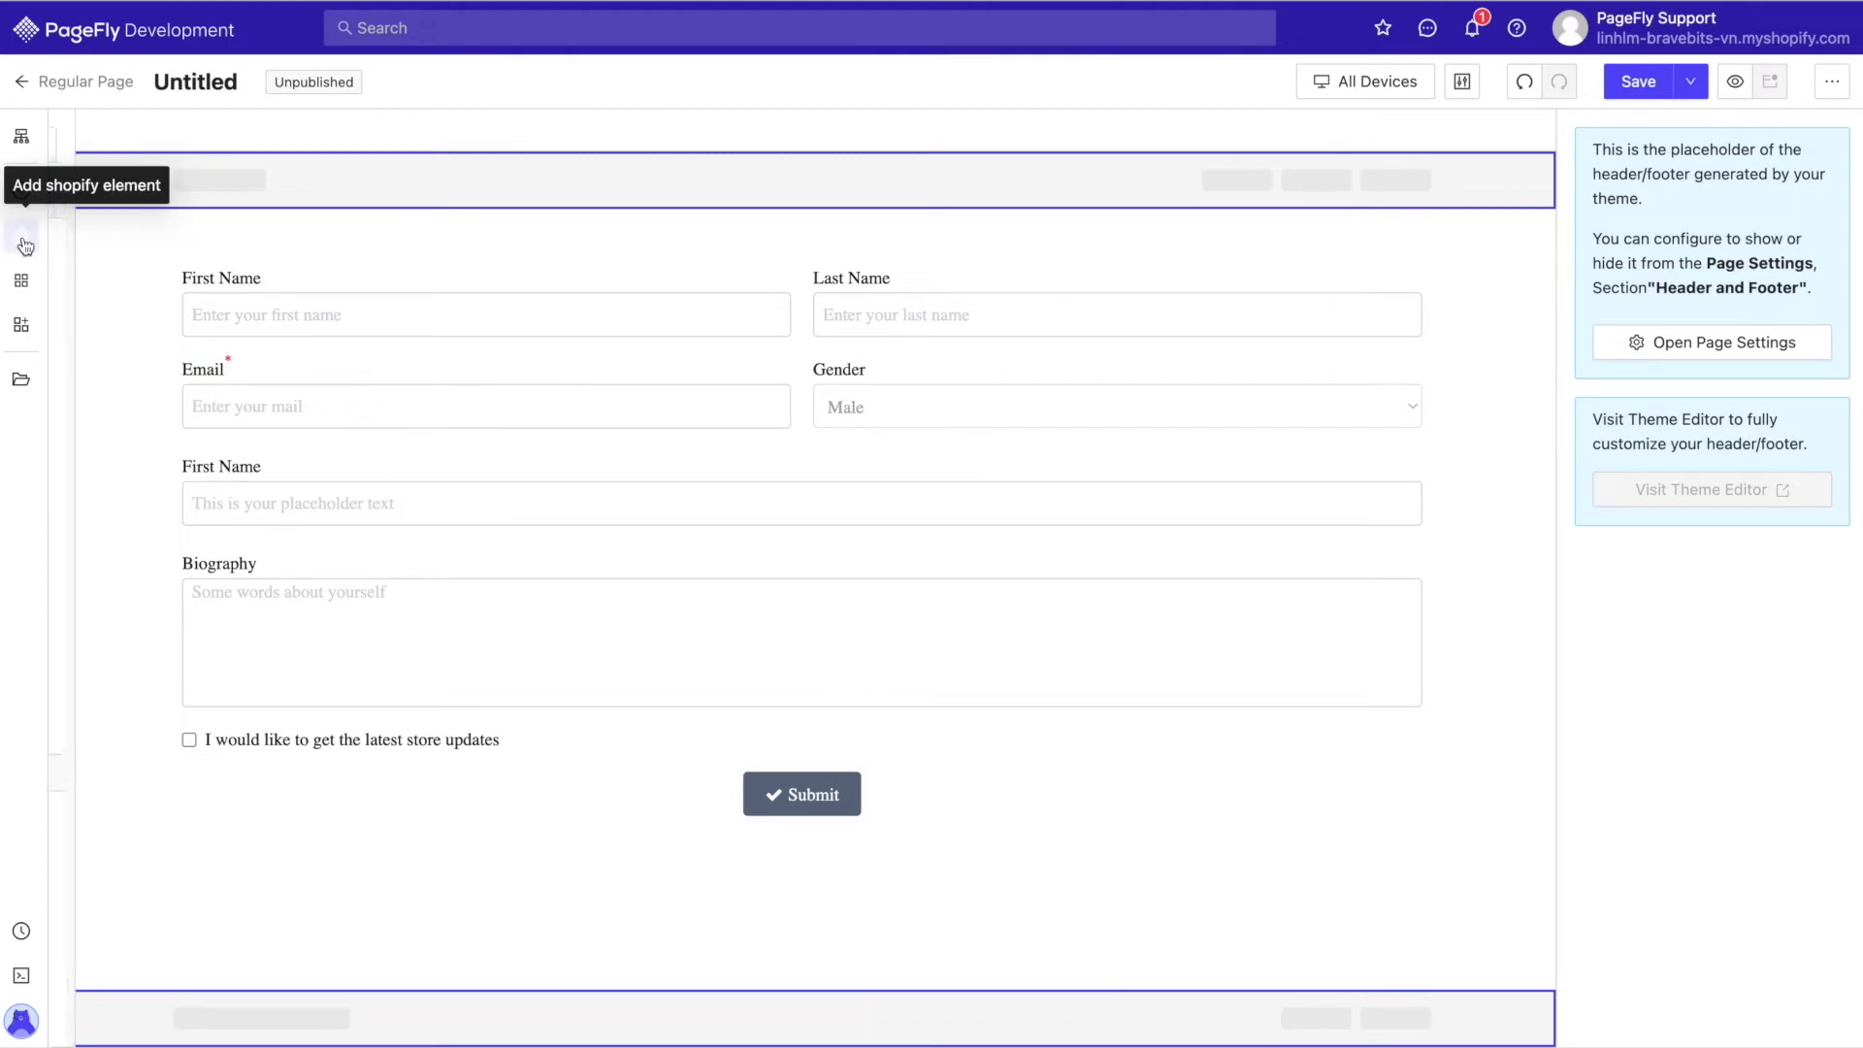
click(143, 158)
text(form)
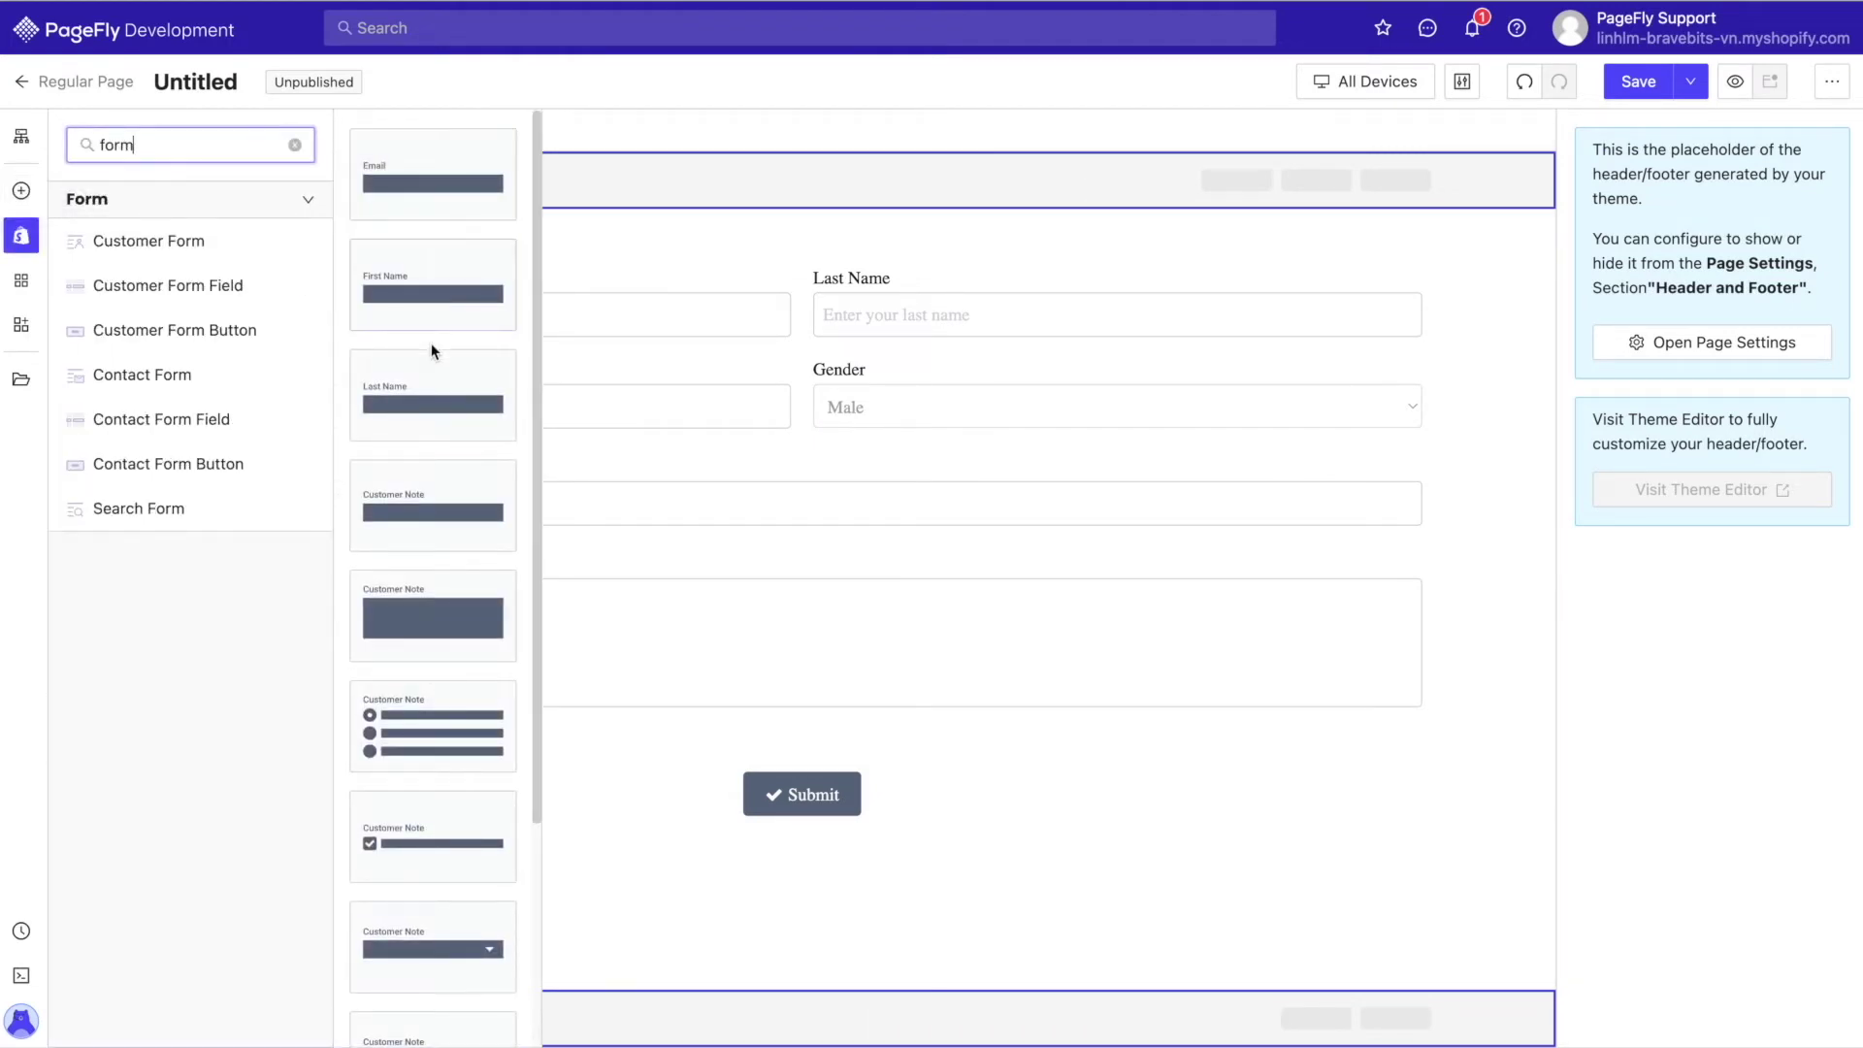
scroll(431, 350, down, 3)
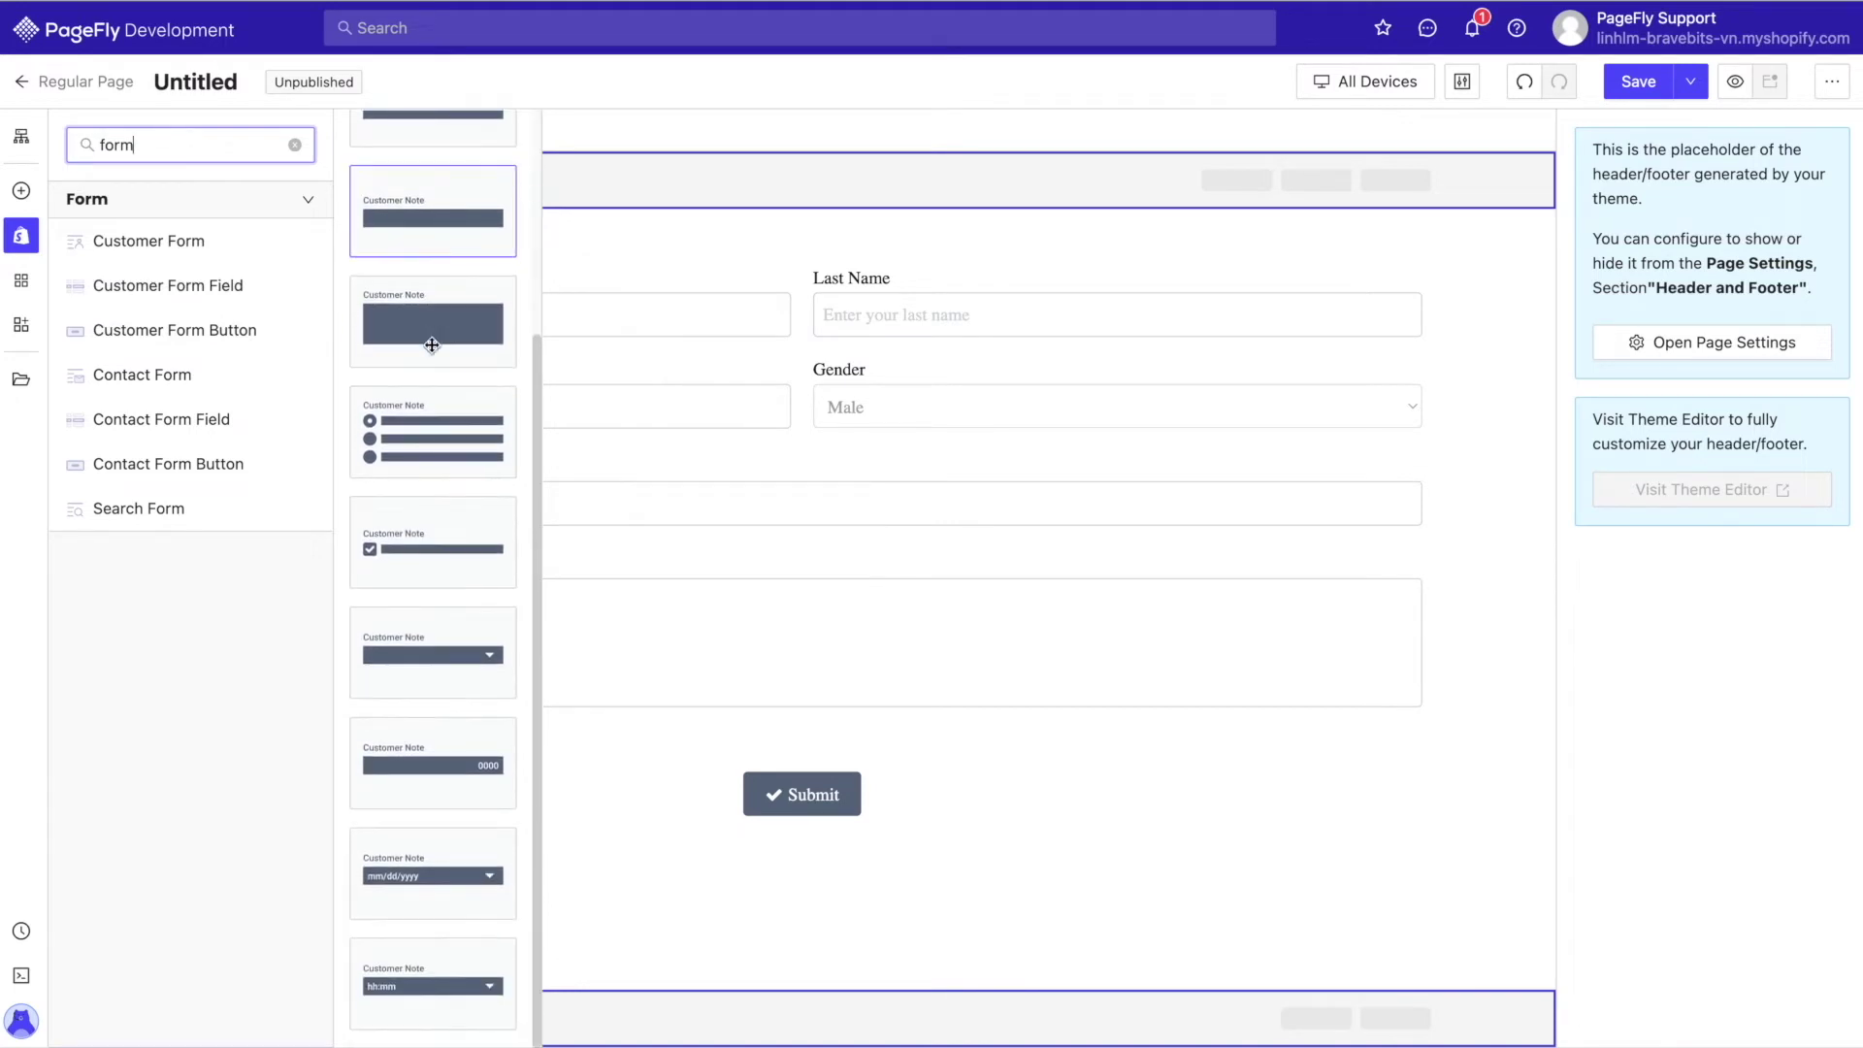
scroll(443, 350, up, 3)
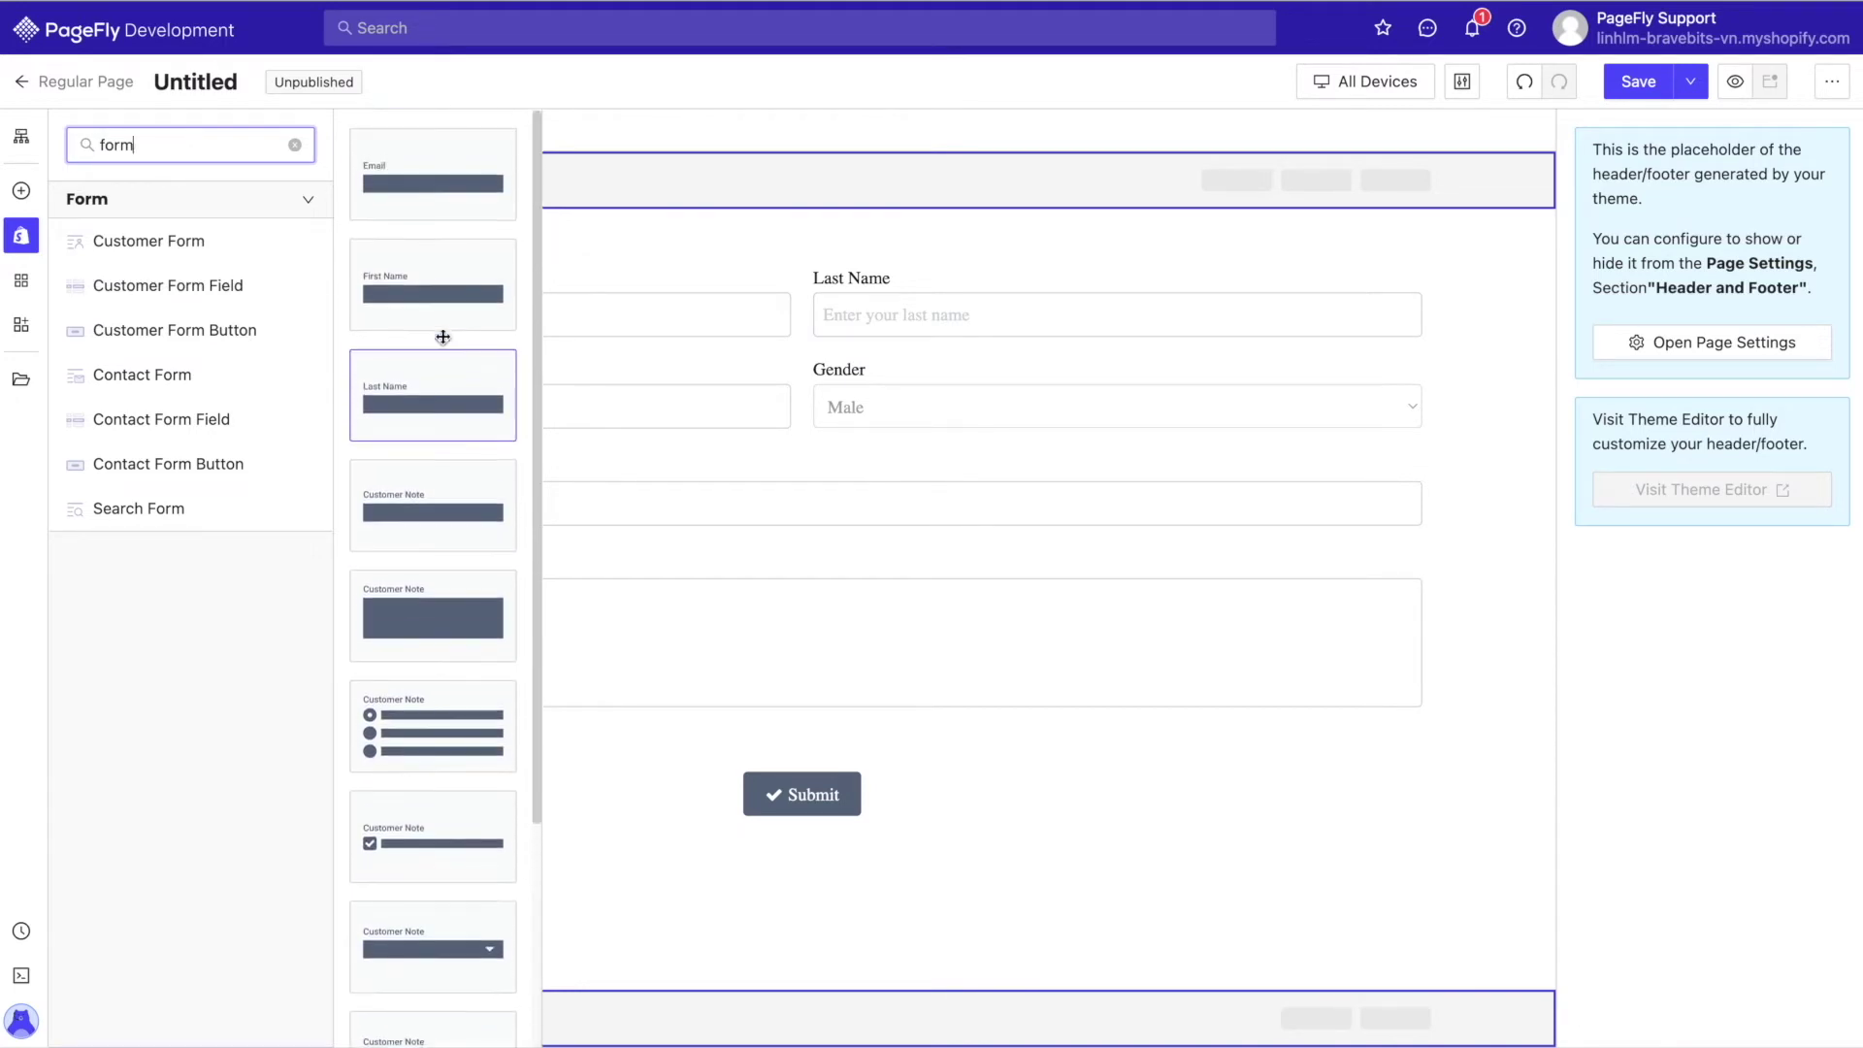
drag(416, 420, 566, 528)
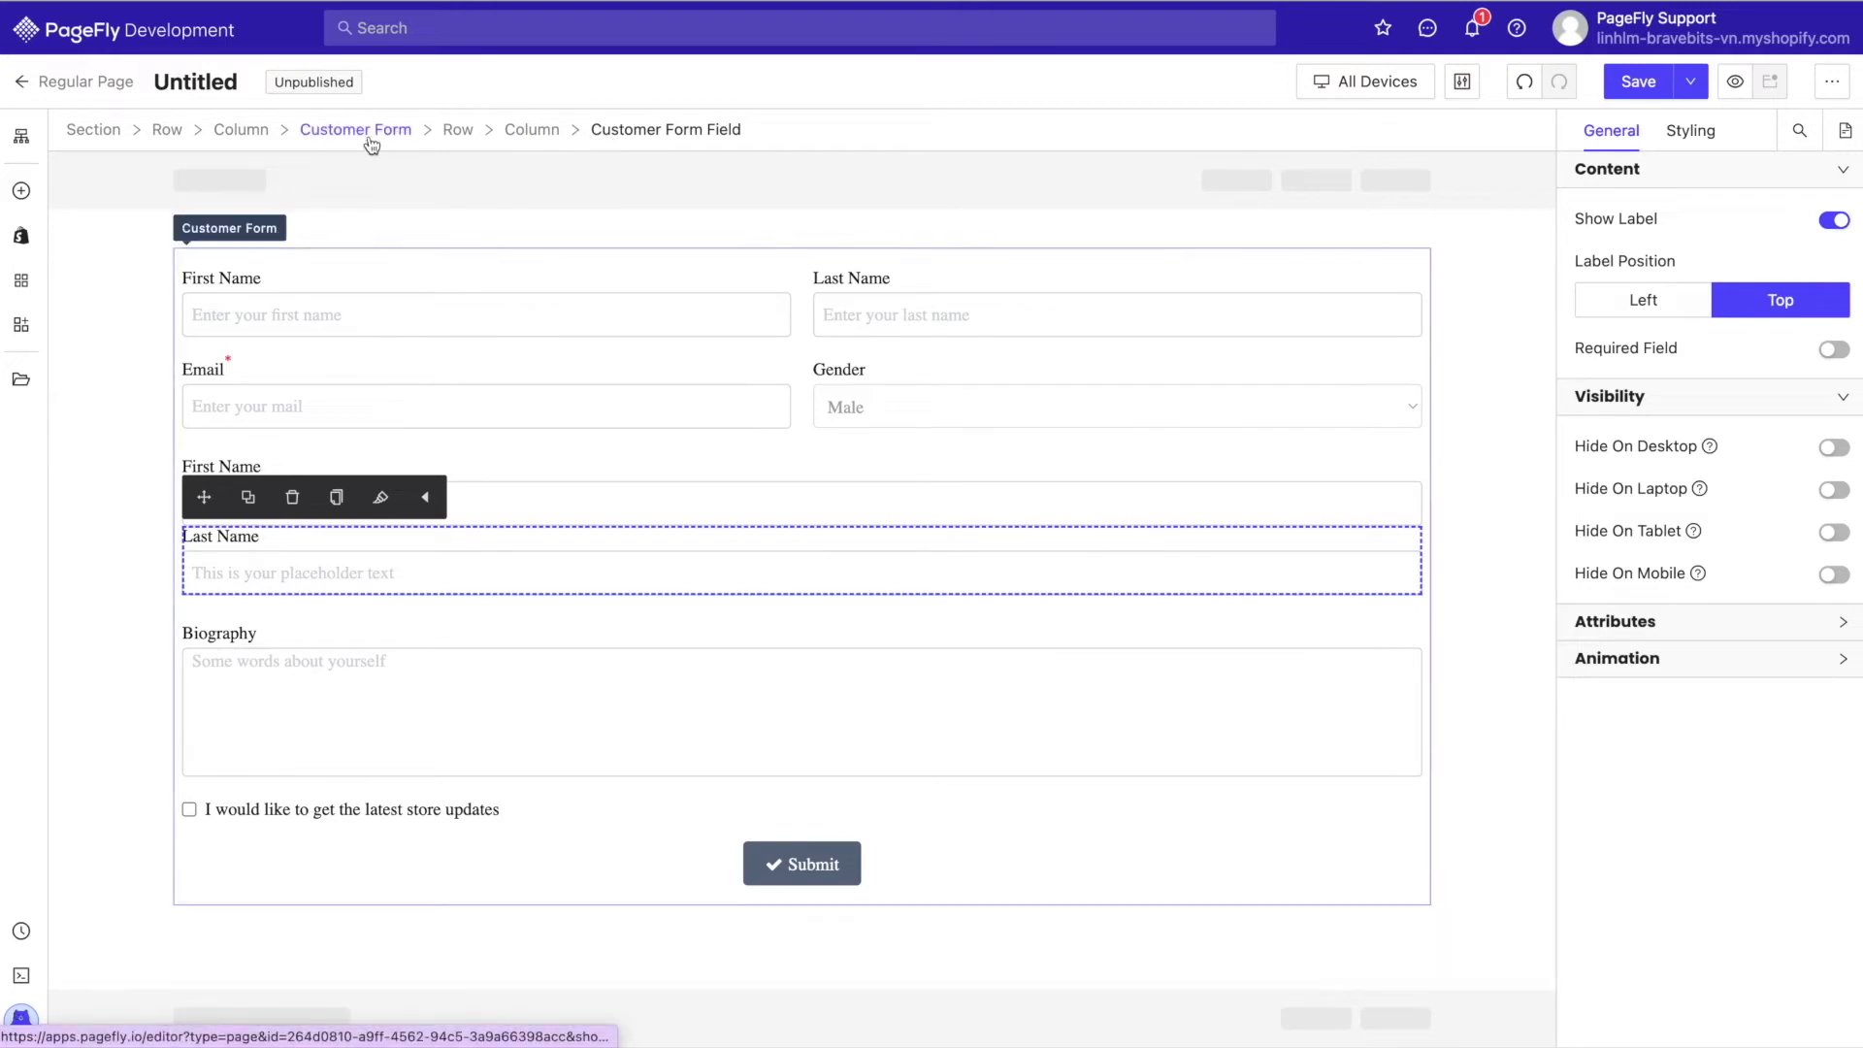
- Try the added Last Name field's options: hidden and shown label, Left and Top label positions, and required field
click(1837, 224)
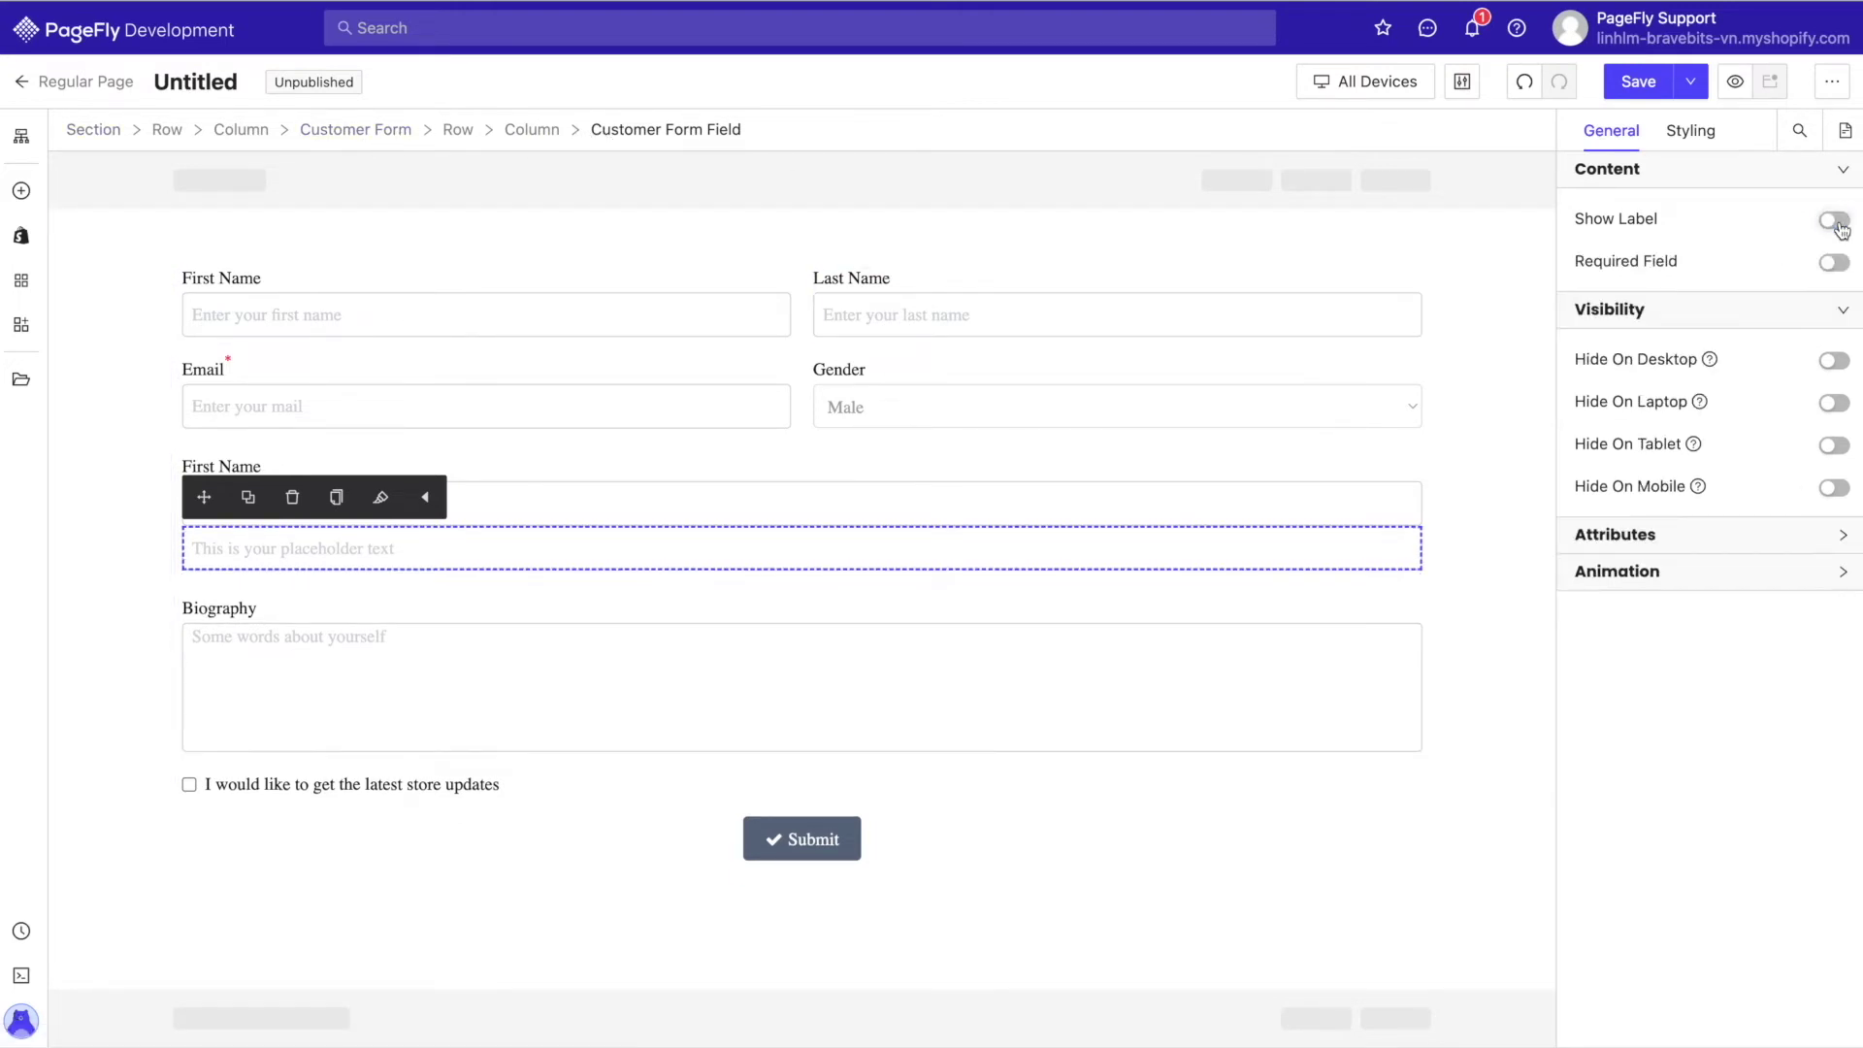
click(1837, 223)
click(1643, 301)
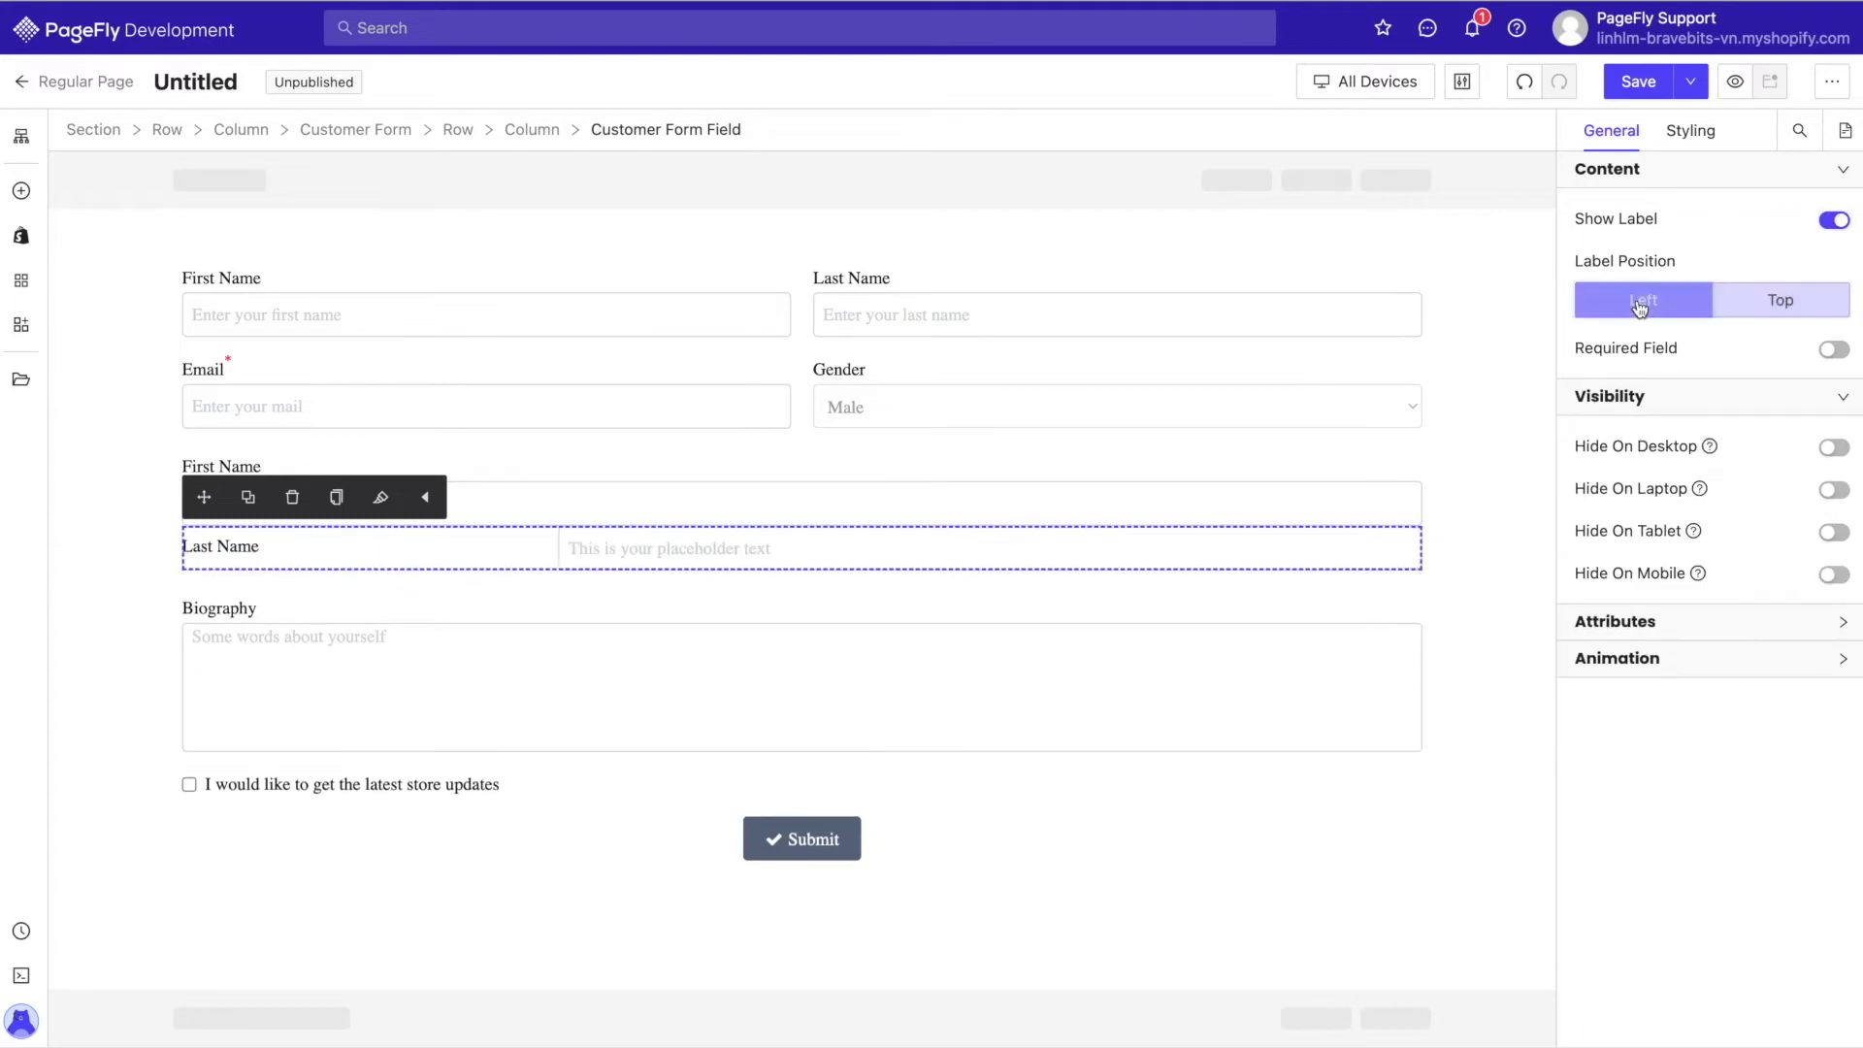
click(1765, 302)
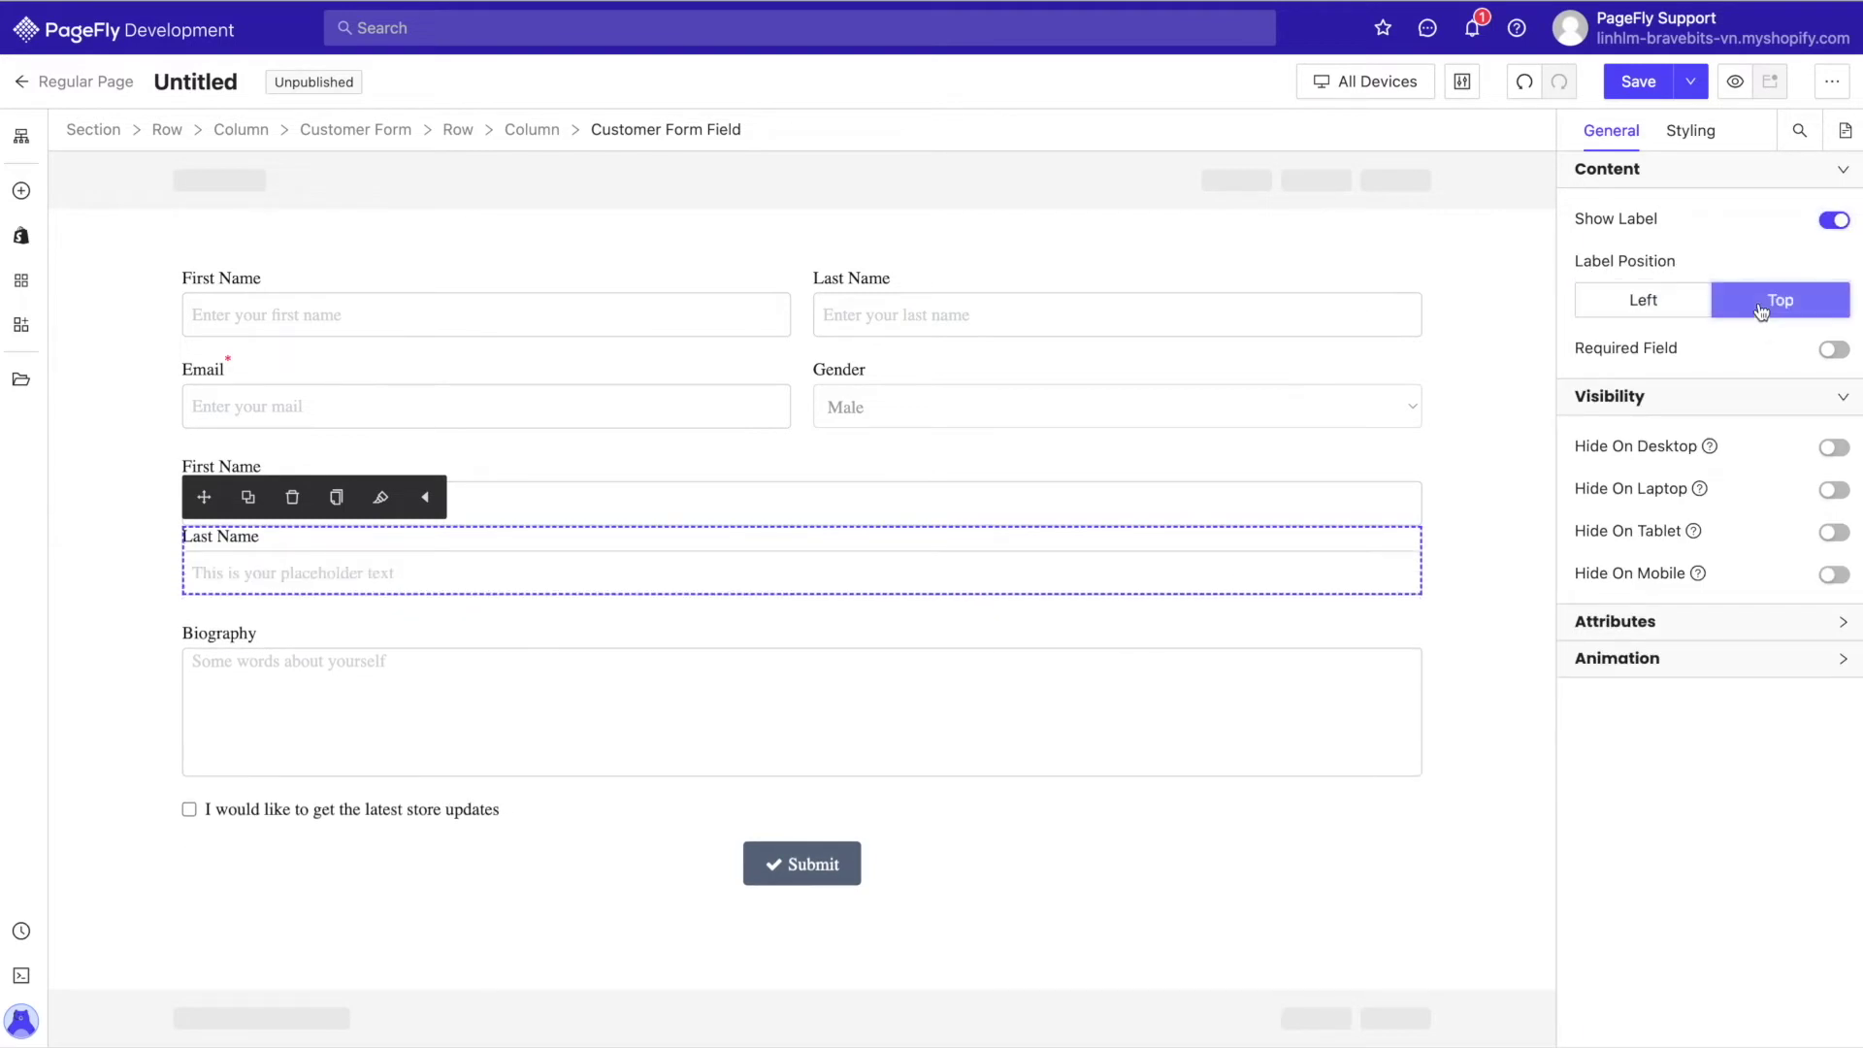
click(1837, 351)
- Set the added Last Name field's normal-state content color to black, rgb(0, 0, 0)
click(1691, 130)
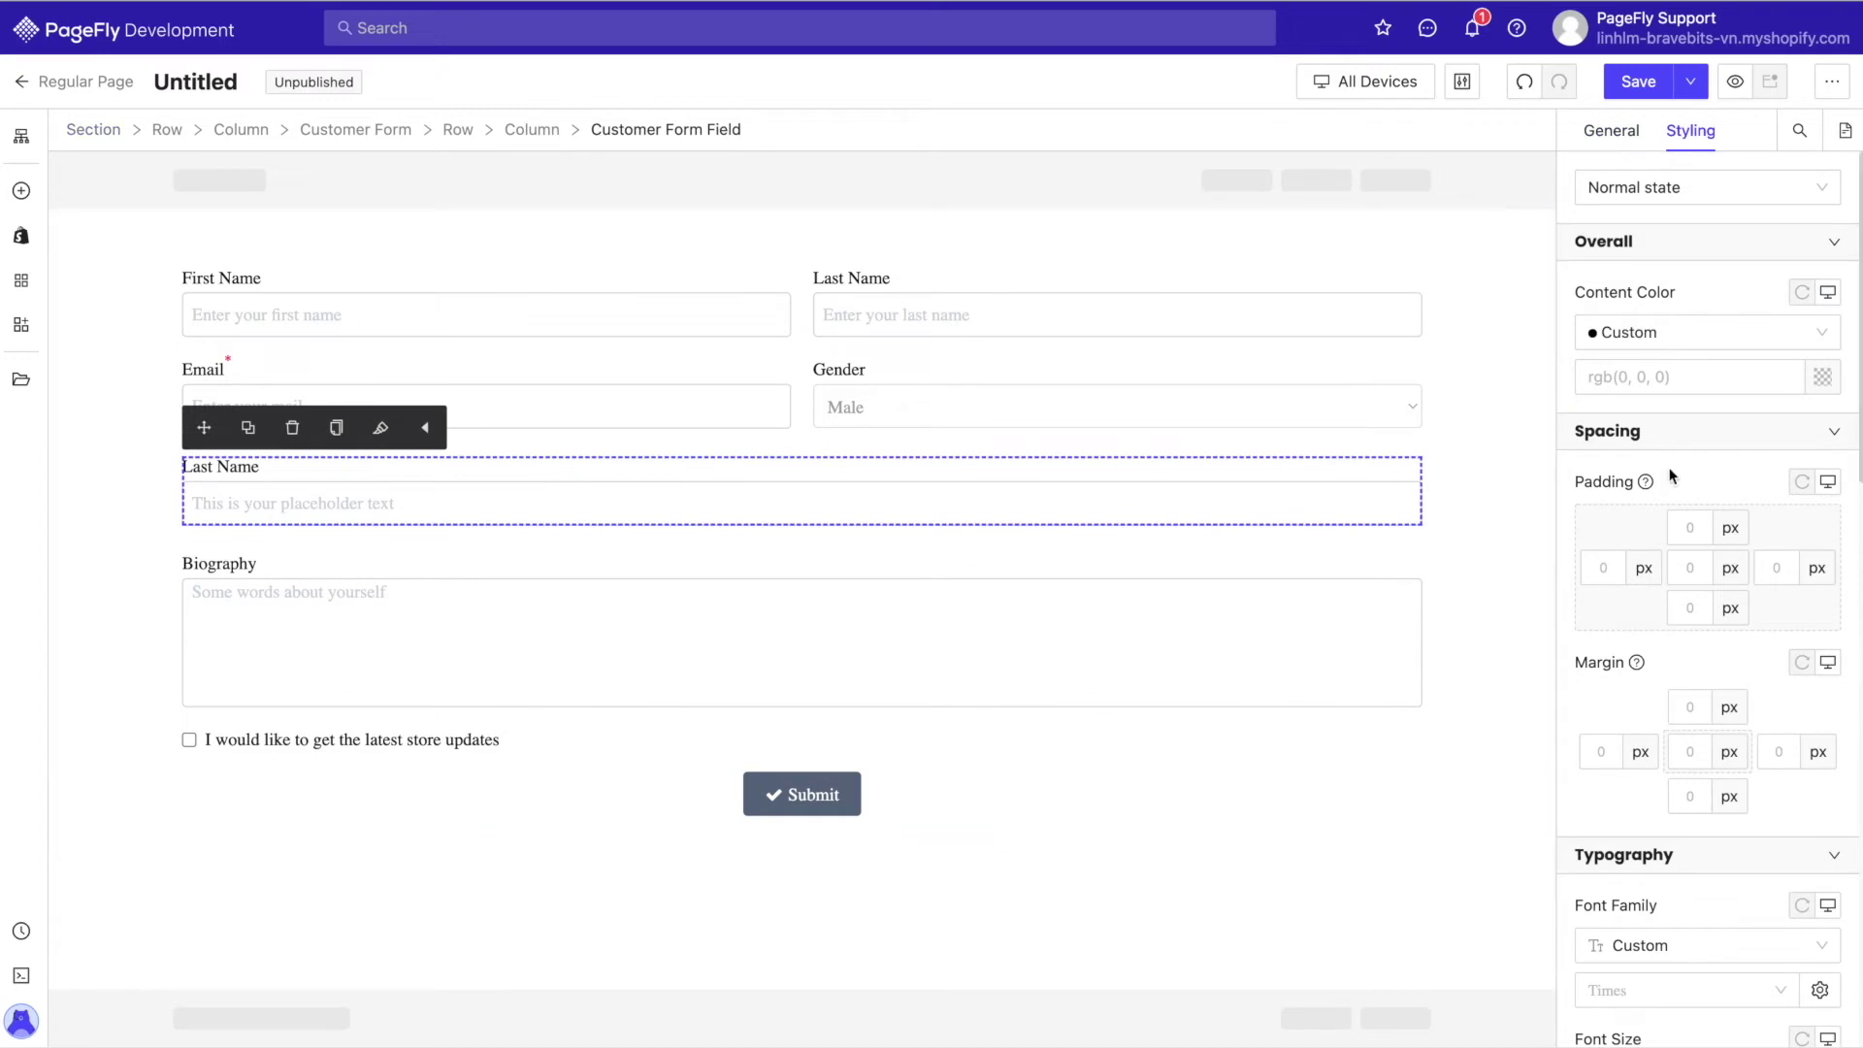
click(1824, 378)
click(1414, 522)
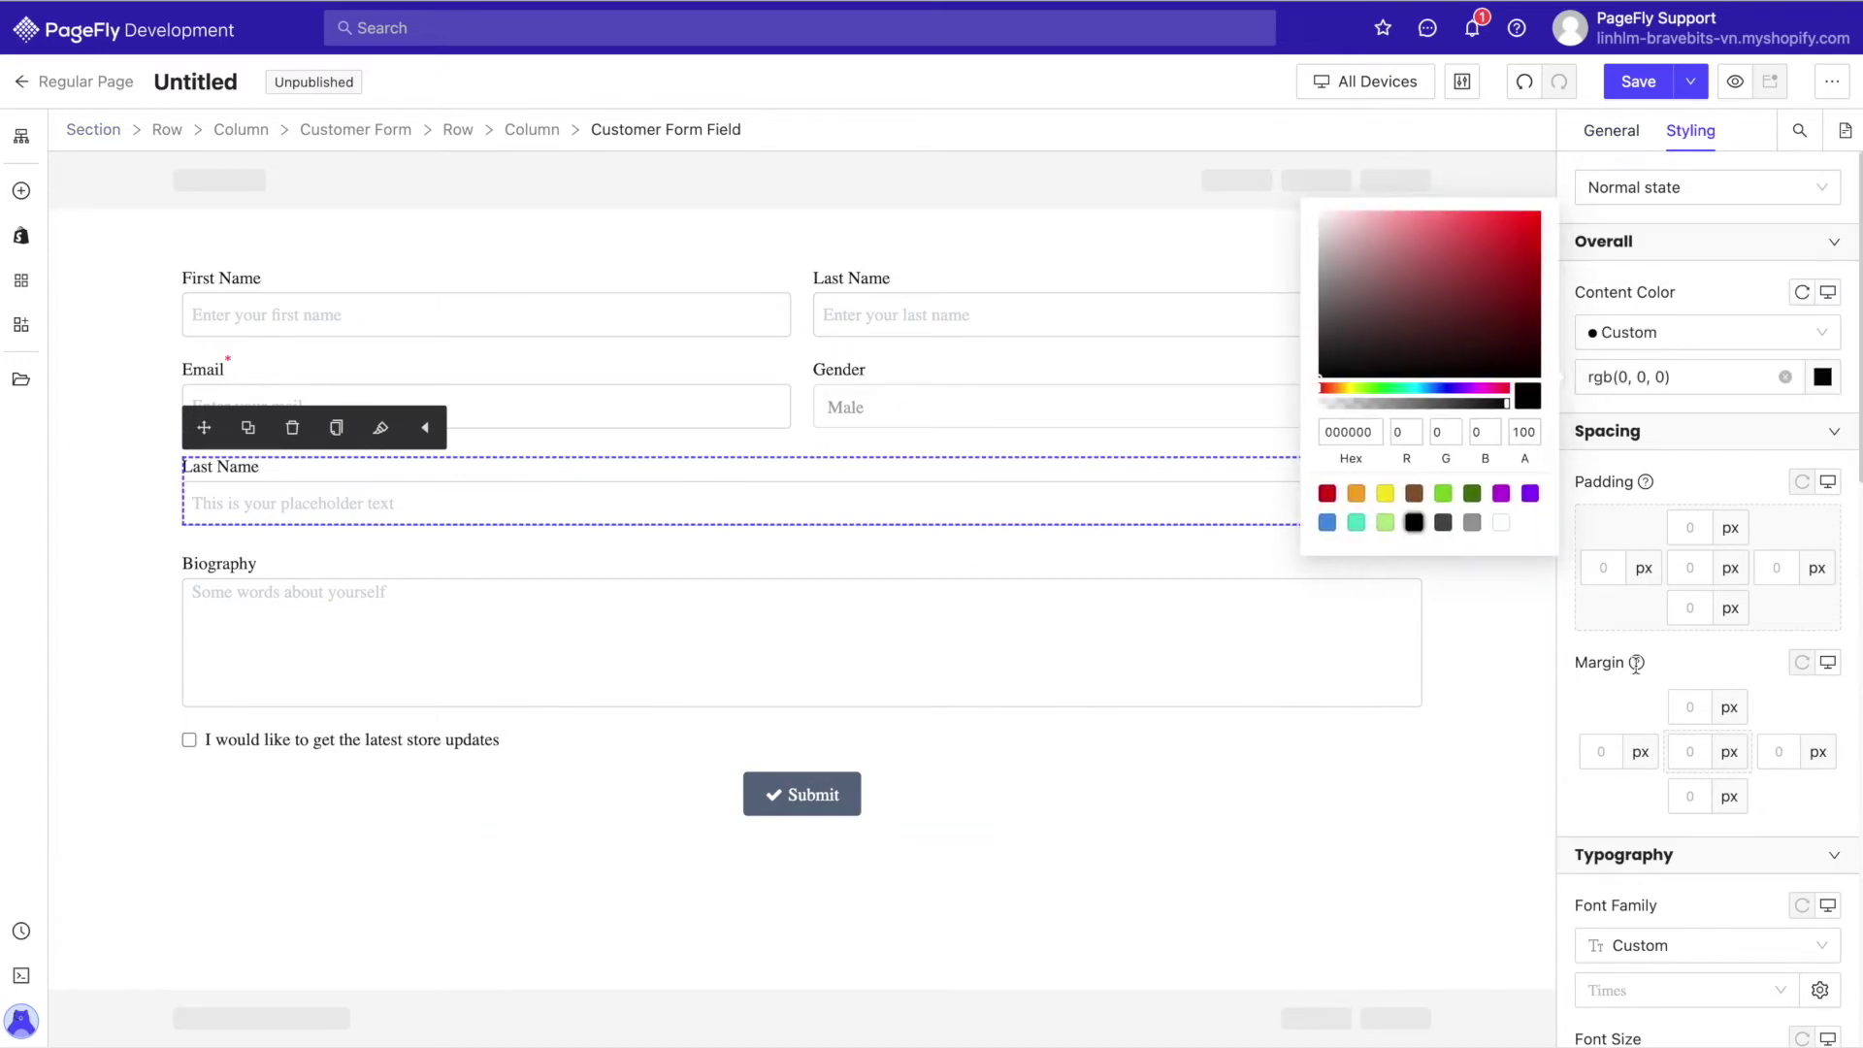
- For the field's mouse over state, set the content color to rgb(74, 144, 226) and the background color to rgb(165, 195, 230)
click(1714, 185)
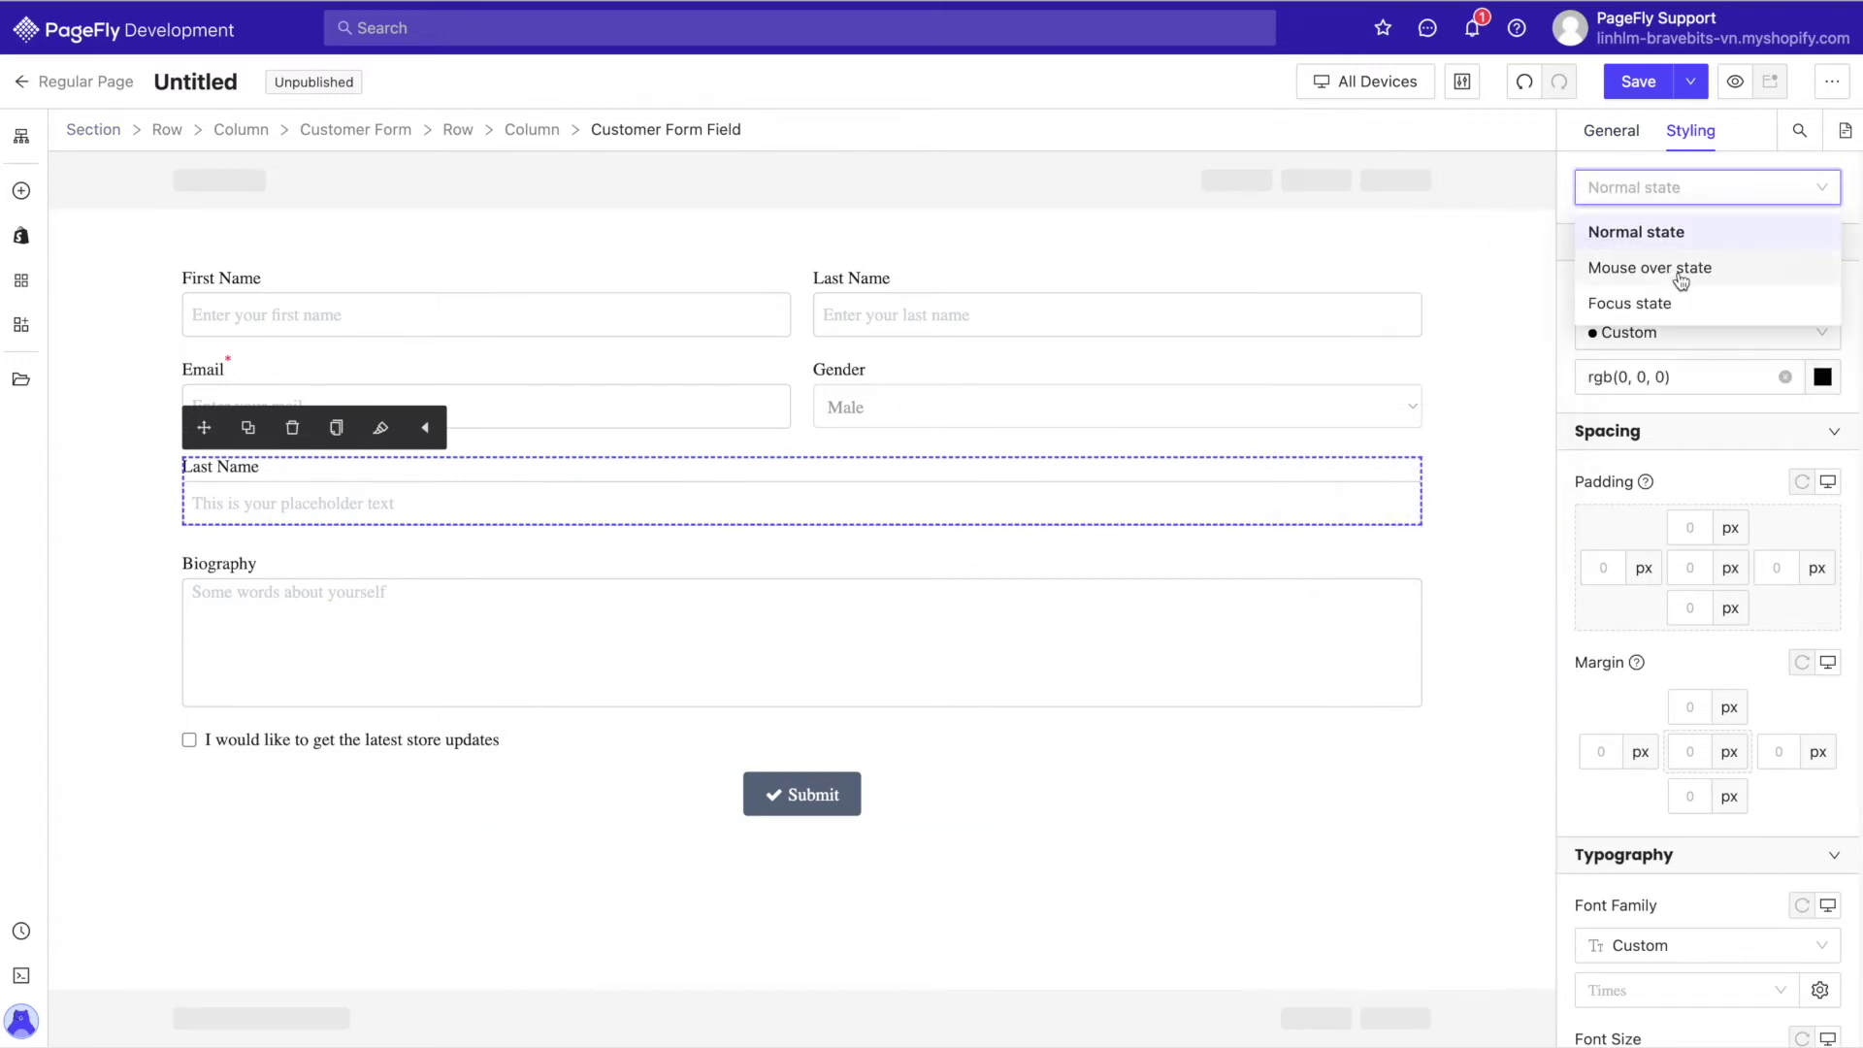
click(1685, 266)
click(1329, 487)
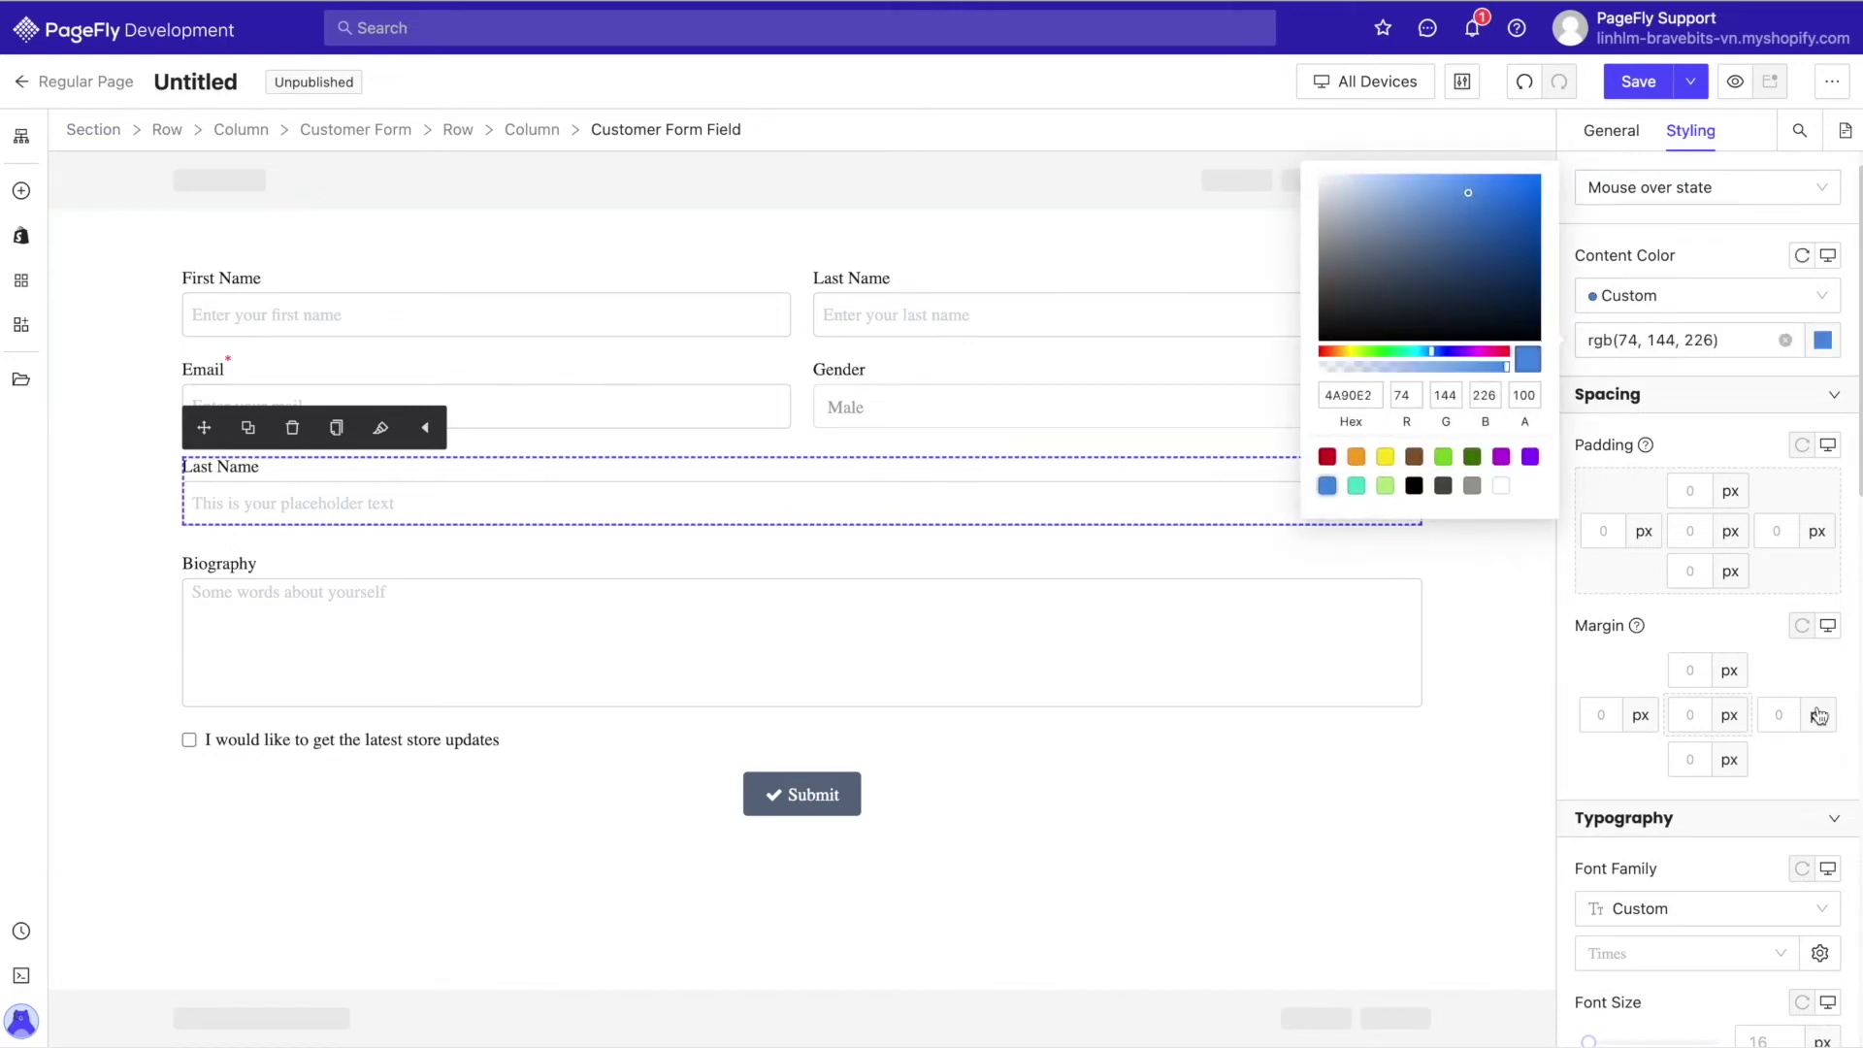
scroll(1769, 683, down, 10)
click(1823, 488)
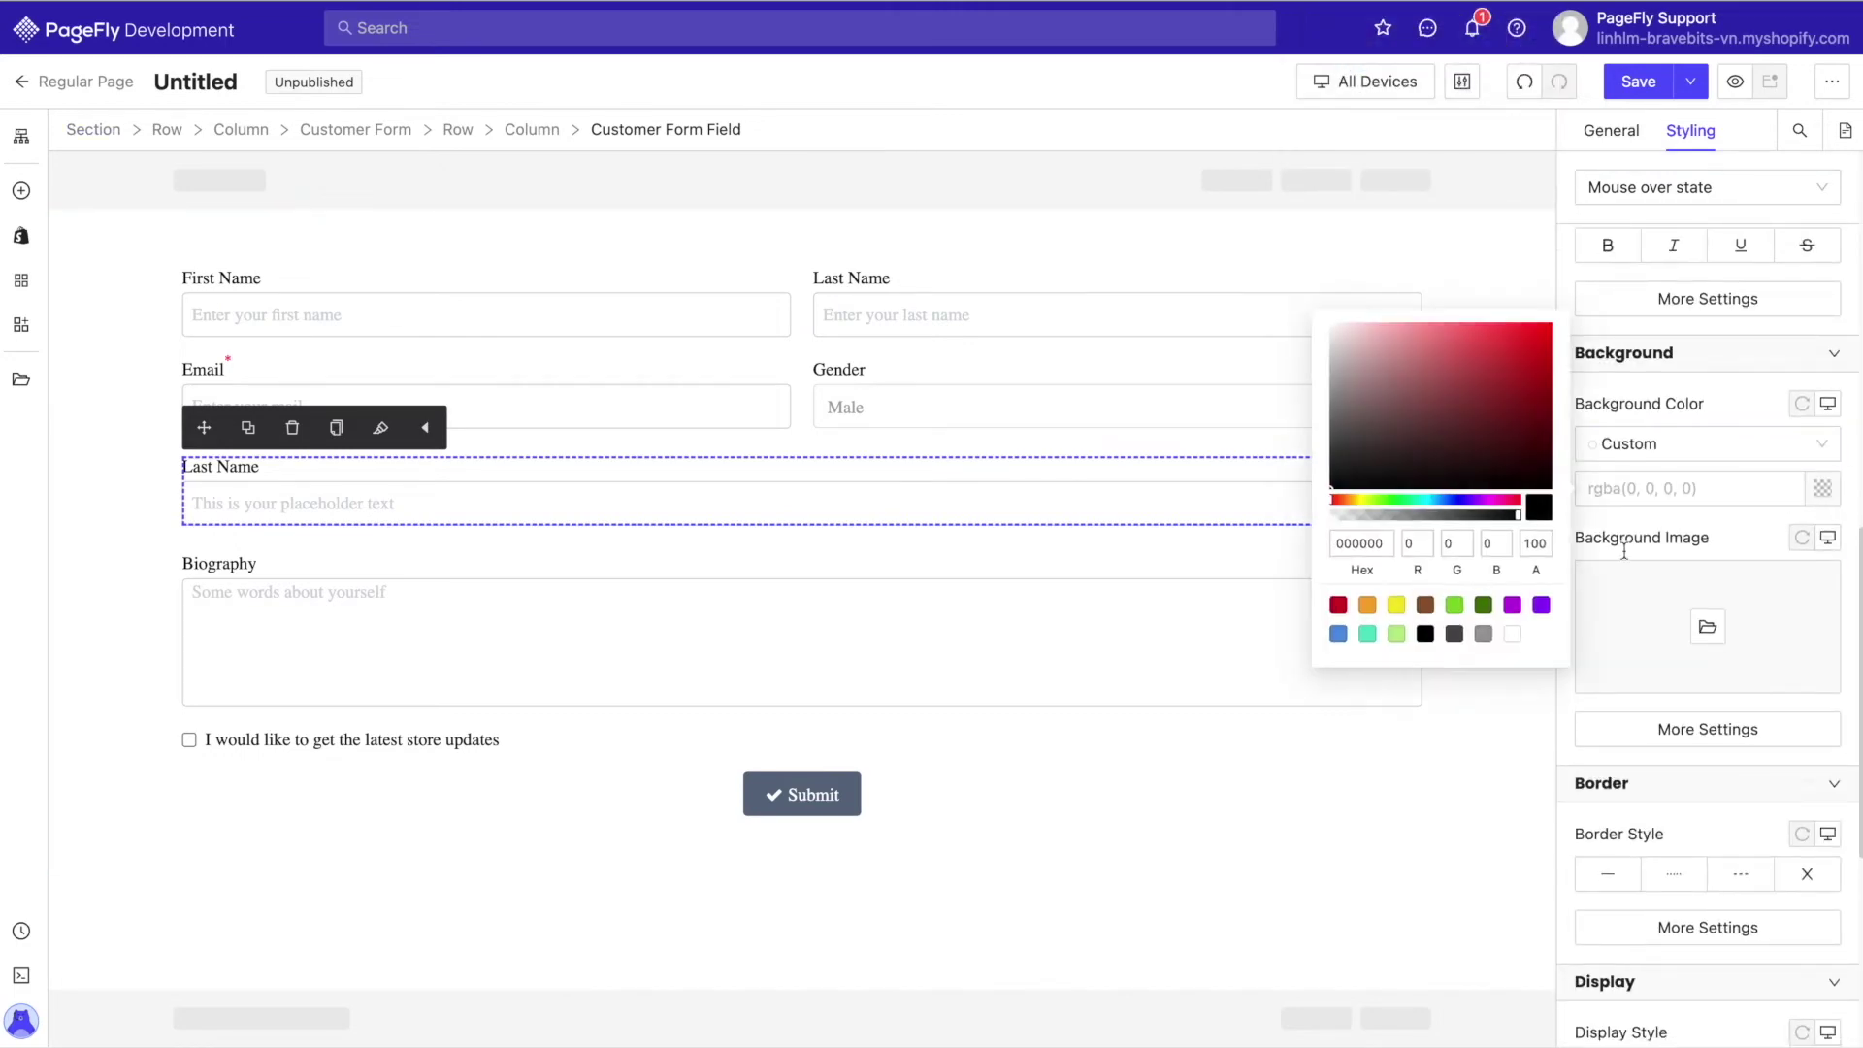
mouse_move(1470, 350)
mouse_down()
mouse_move(1426, 322)
mouse_move(1383, 342)
mouse_up()
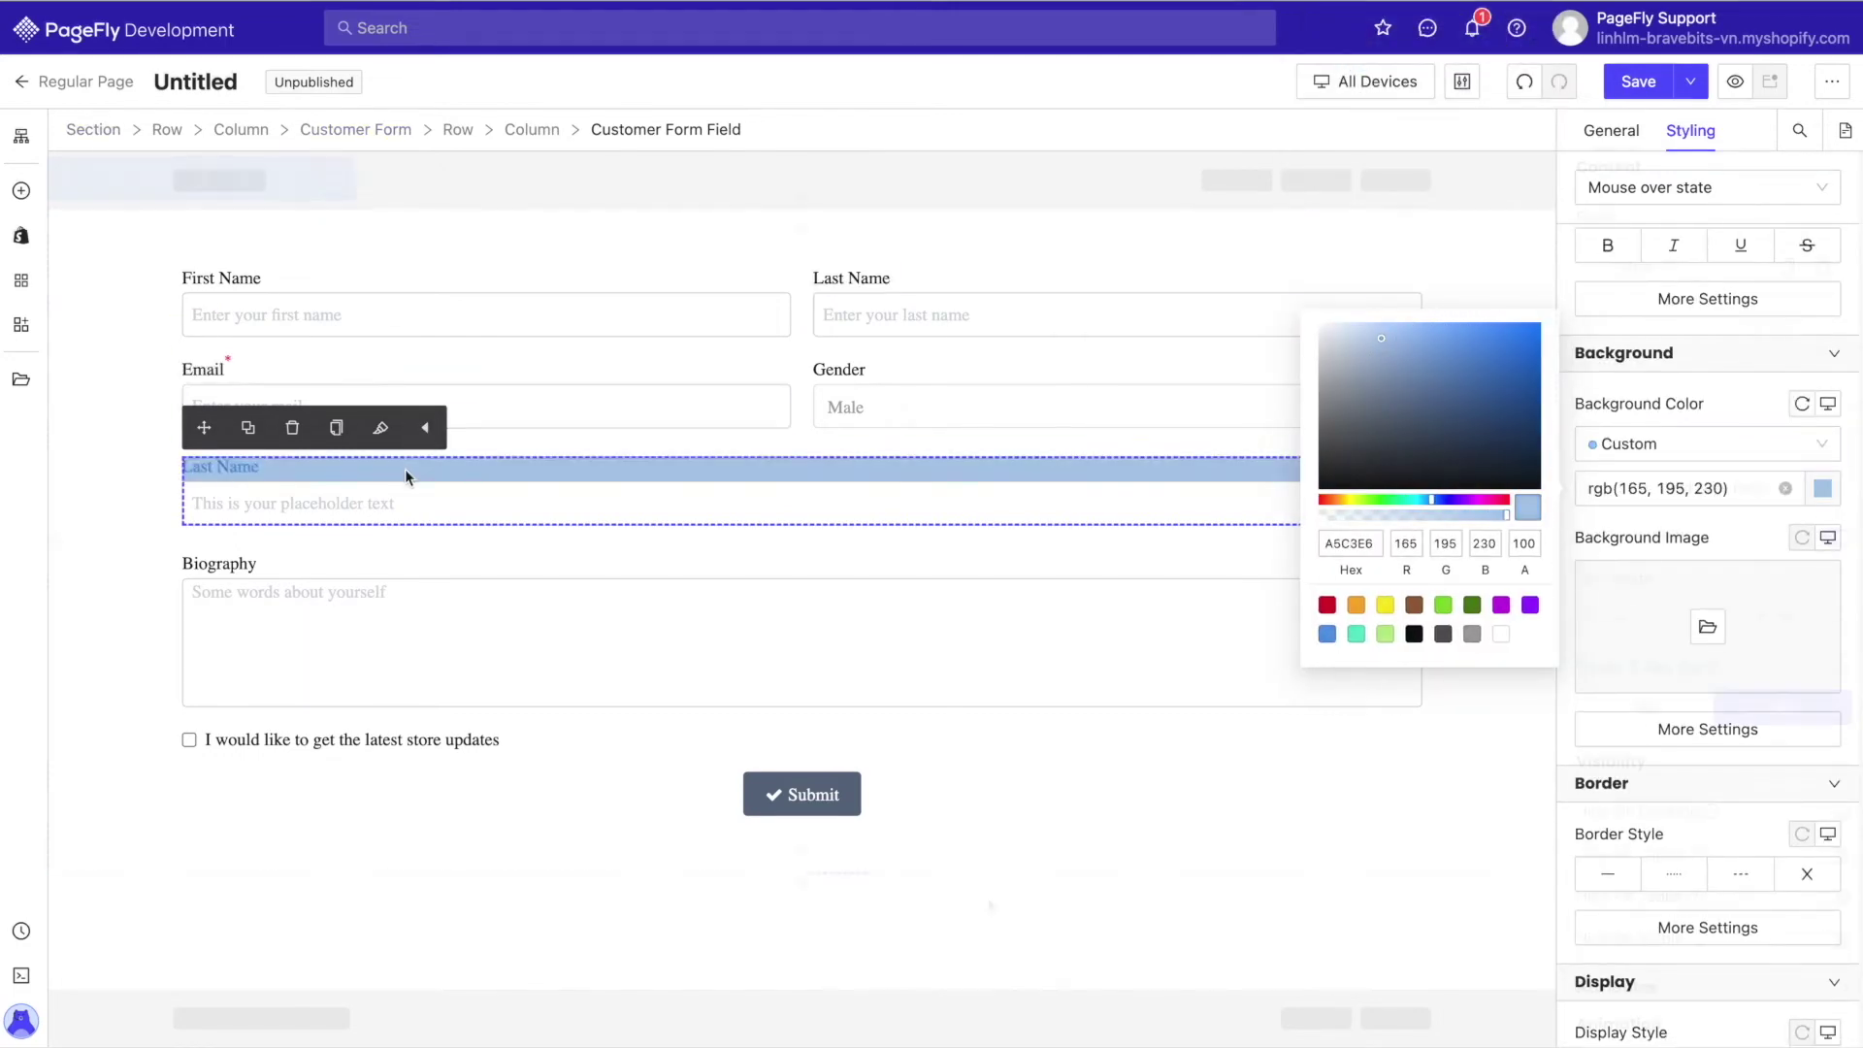
- Add an empty column to the right of the column holding the lower Last Name field
click(990, 903)
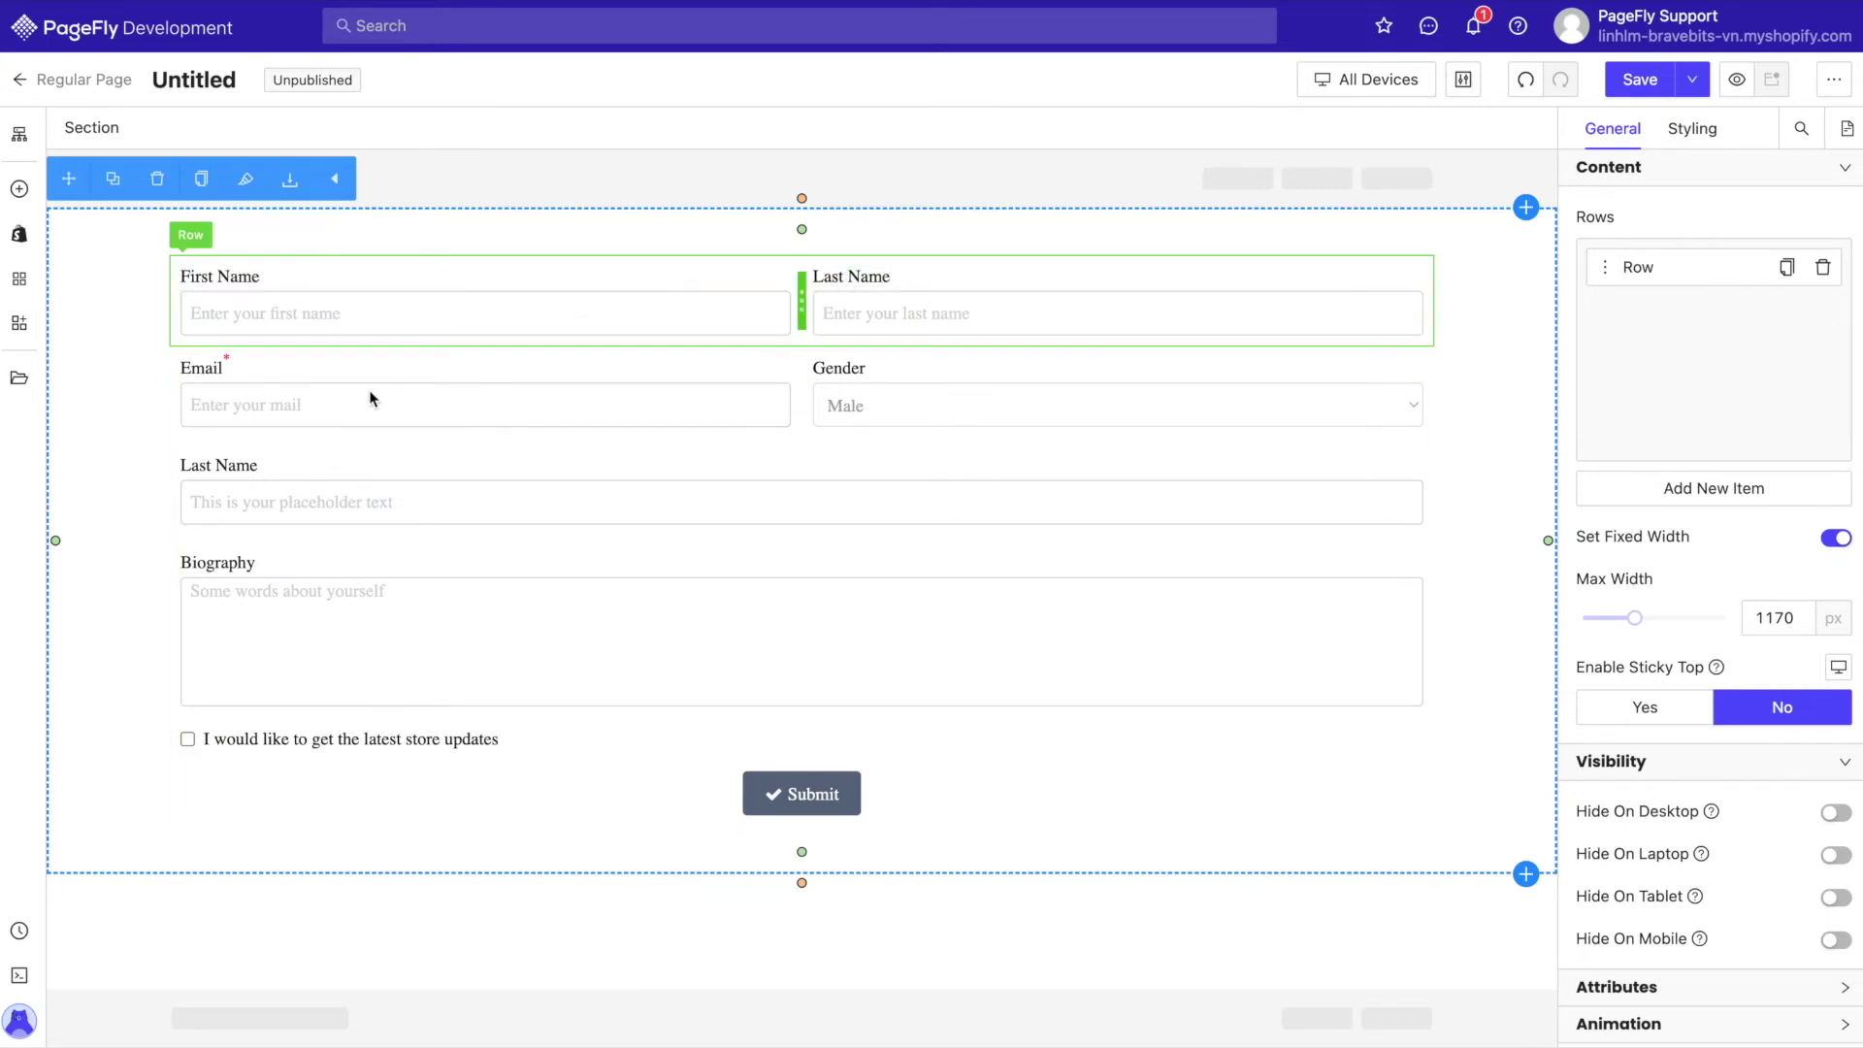
click(271, 462)
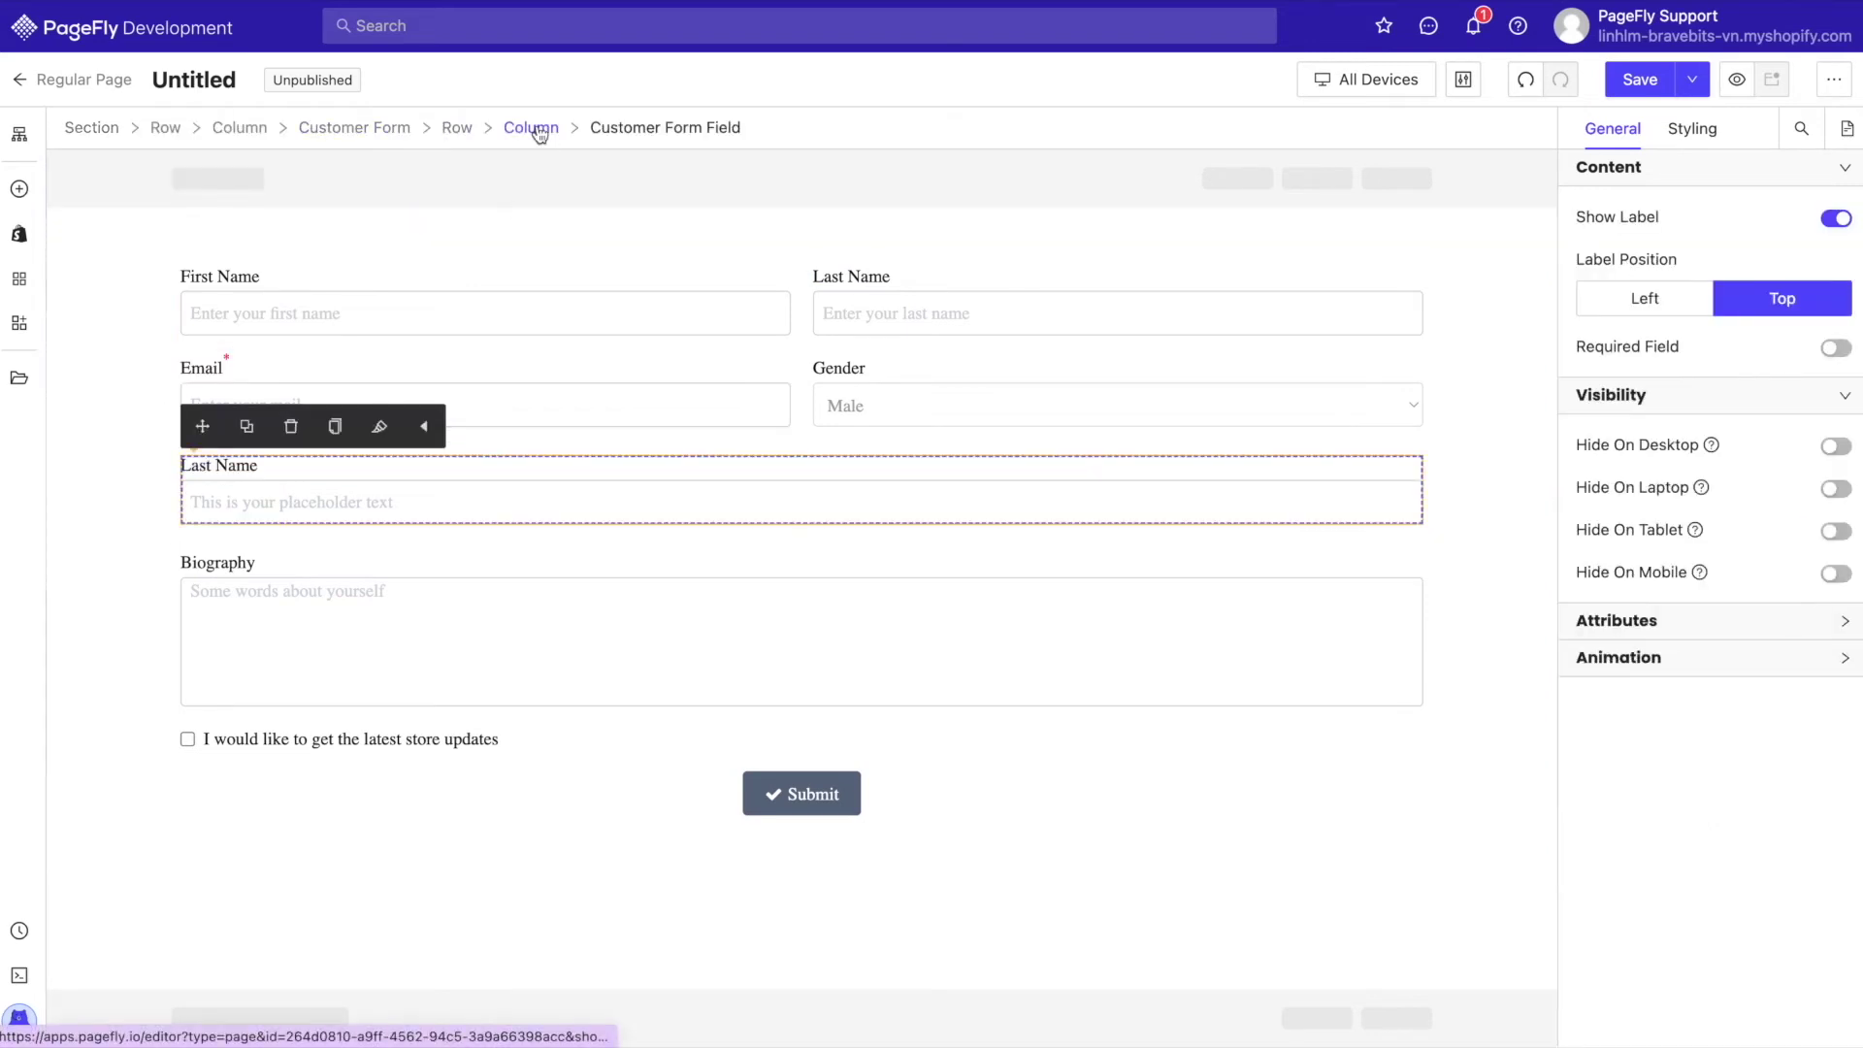
click(540, 130)
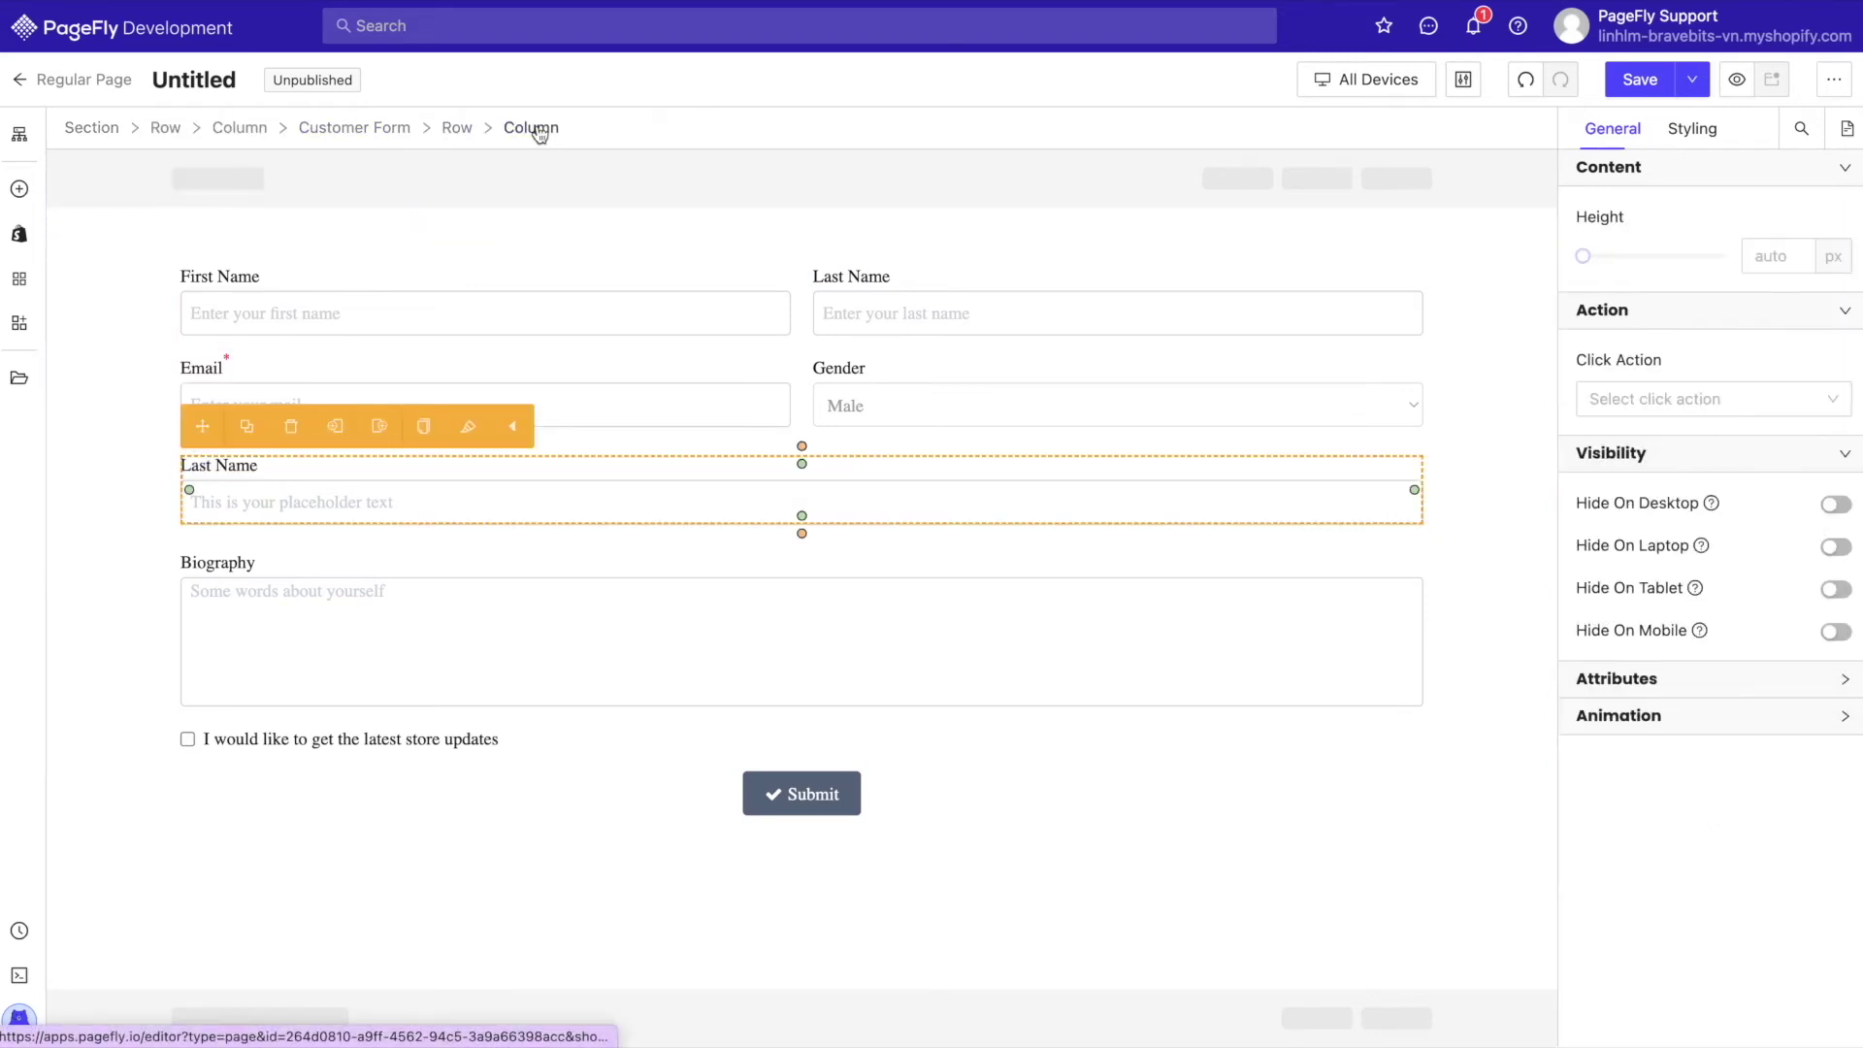
click(384, 427)
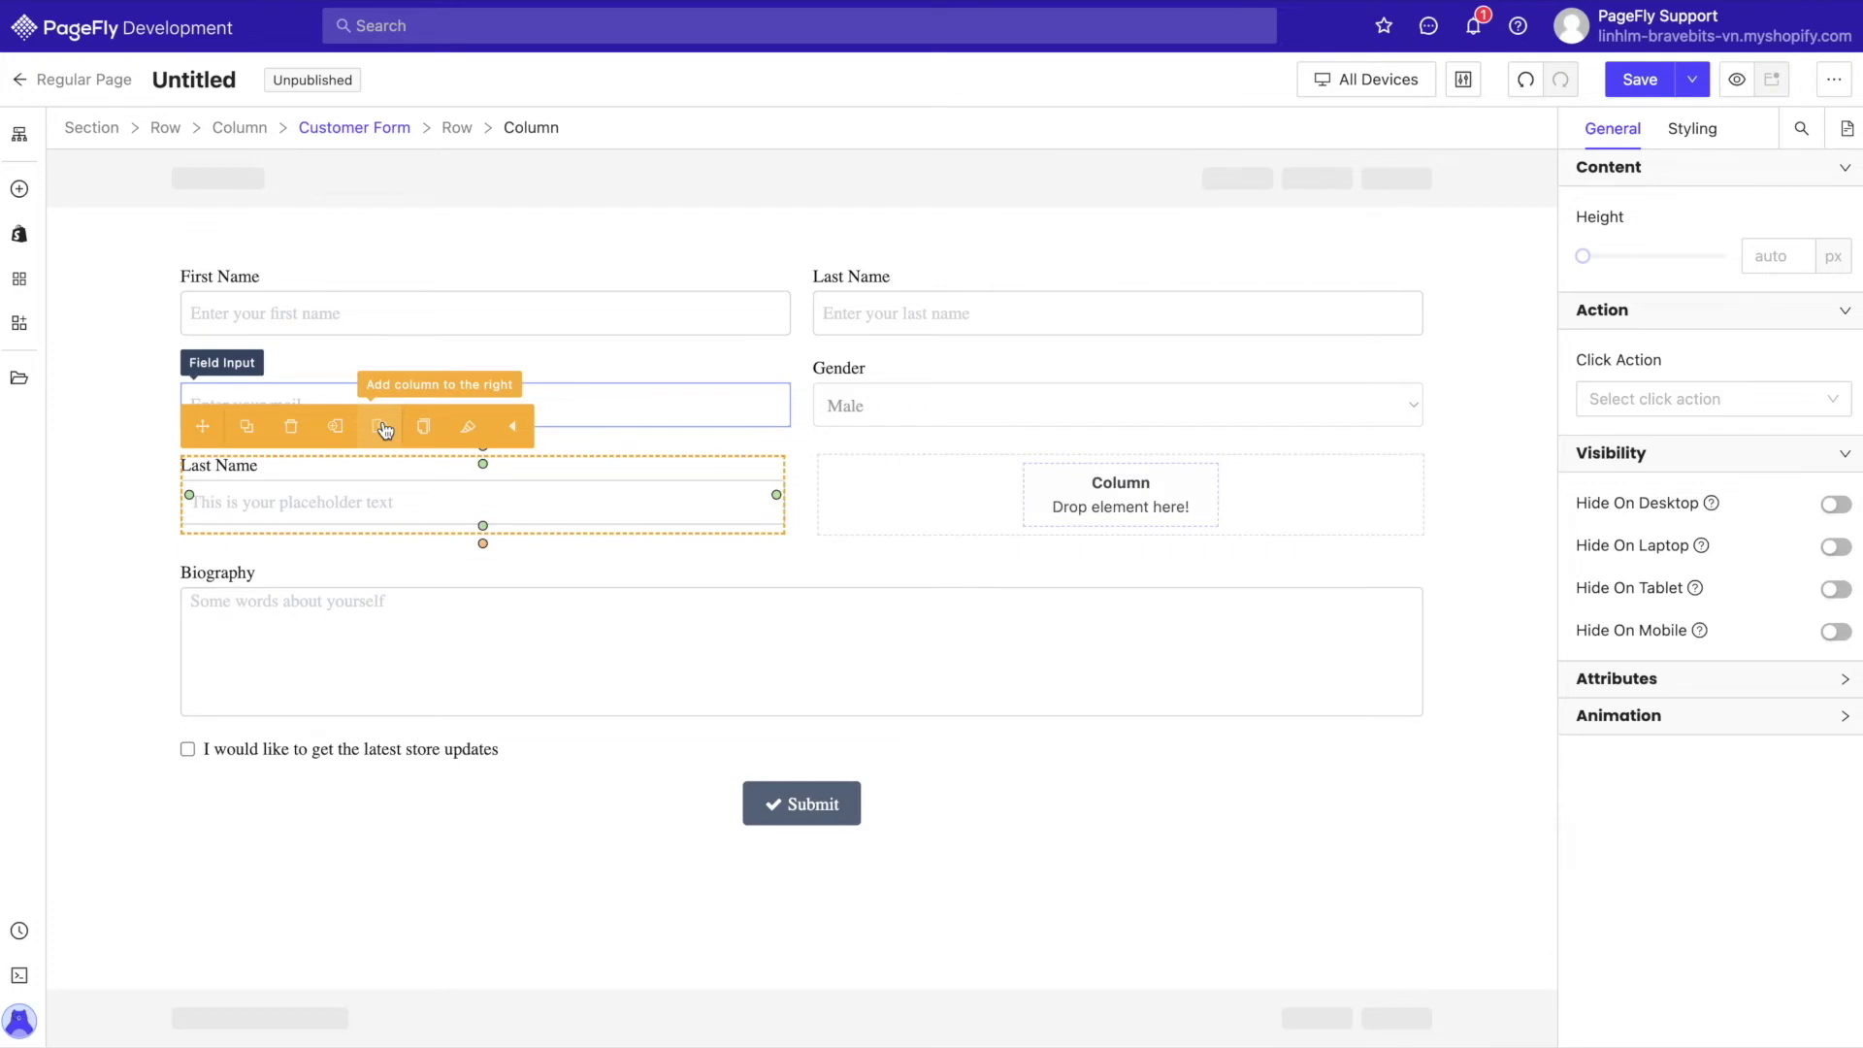
- Place a First Name customer form field in the empty column beside the lower Last Name field and select it
click(19, 234)
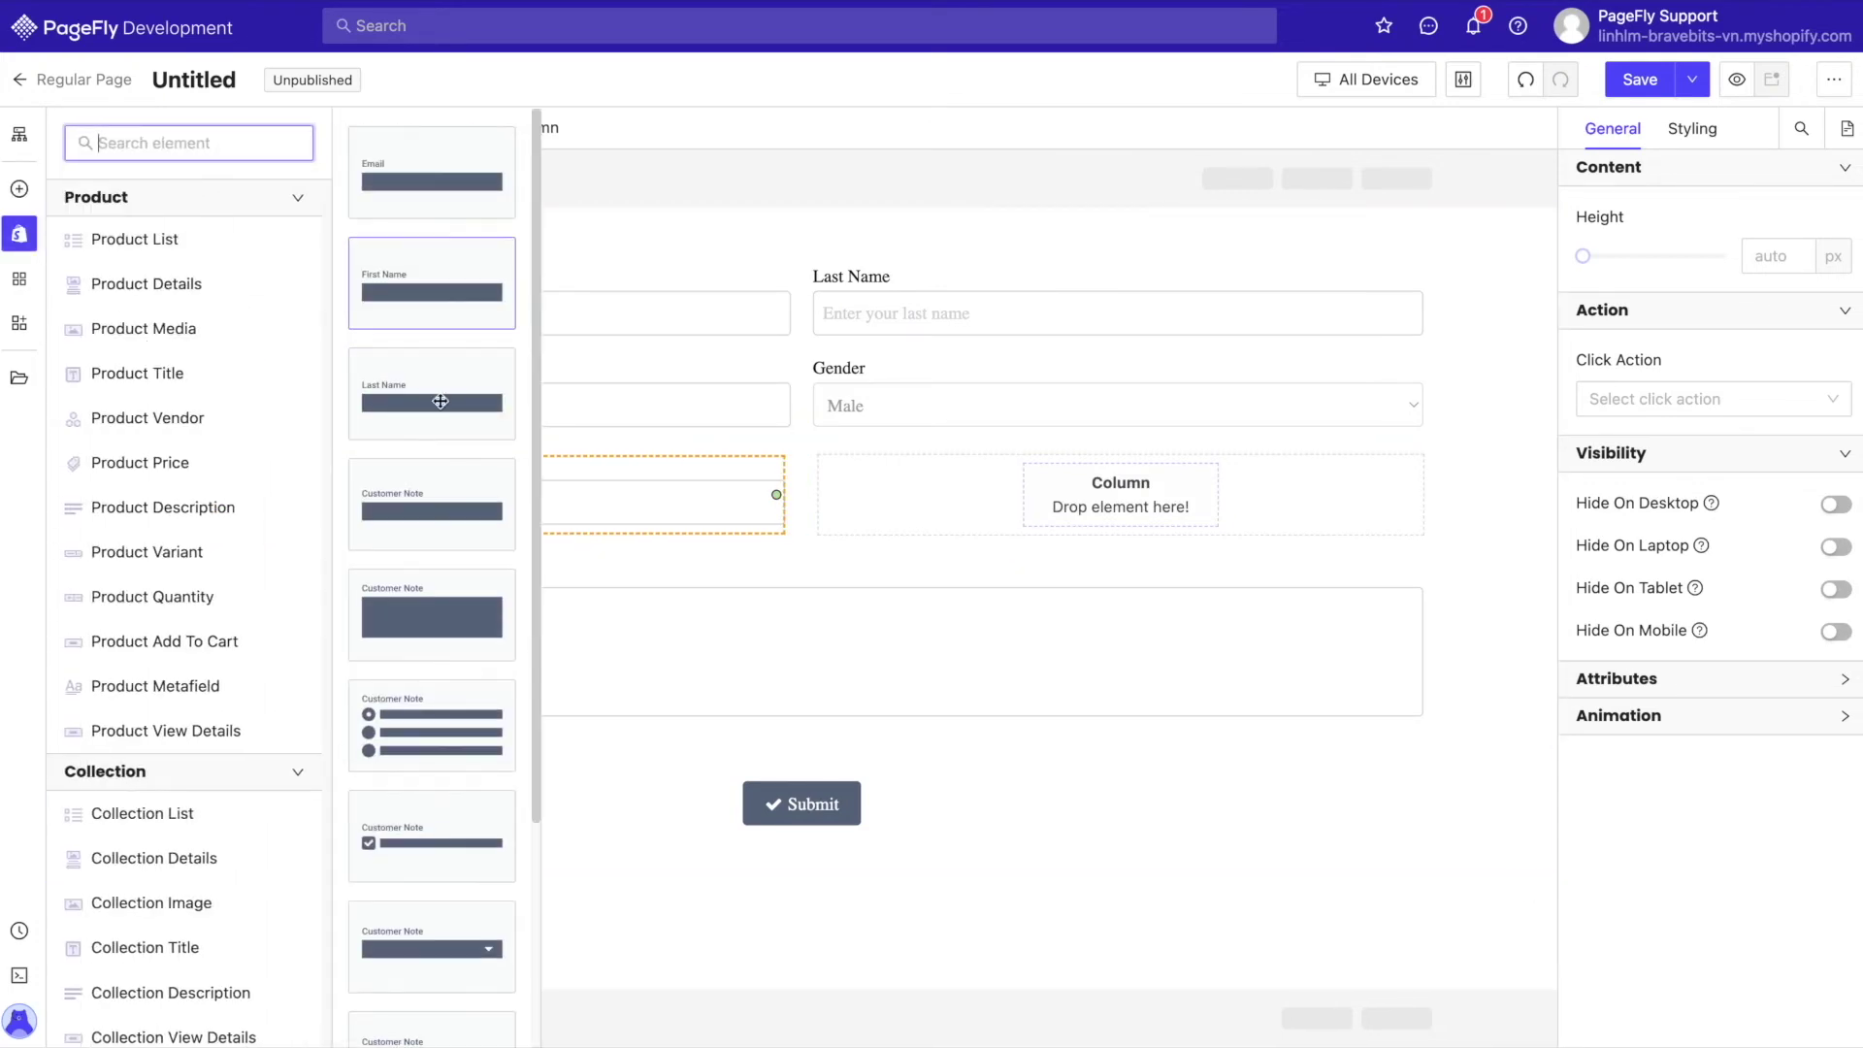
drag(422, 303, 1045, 496)
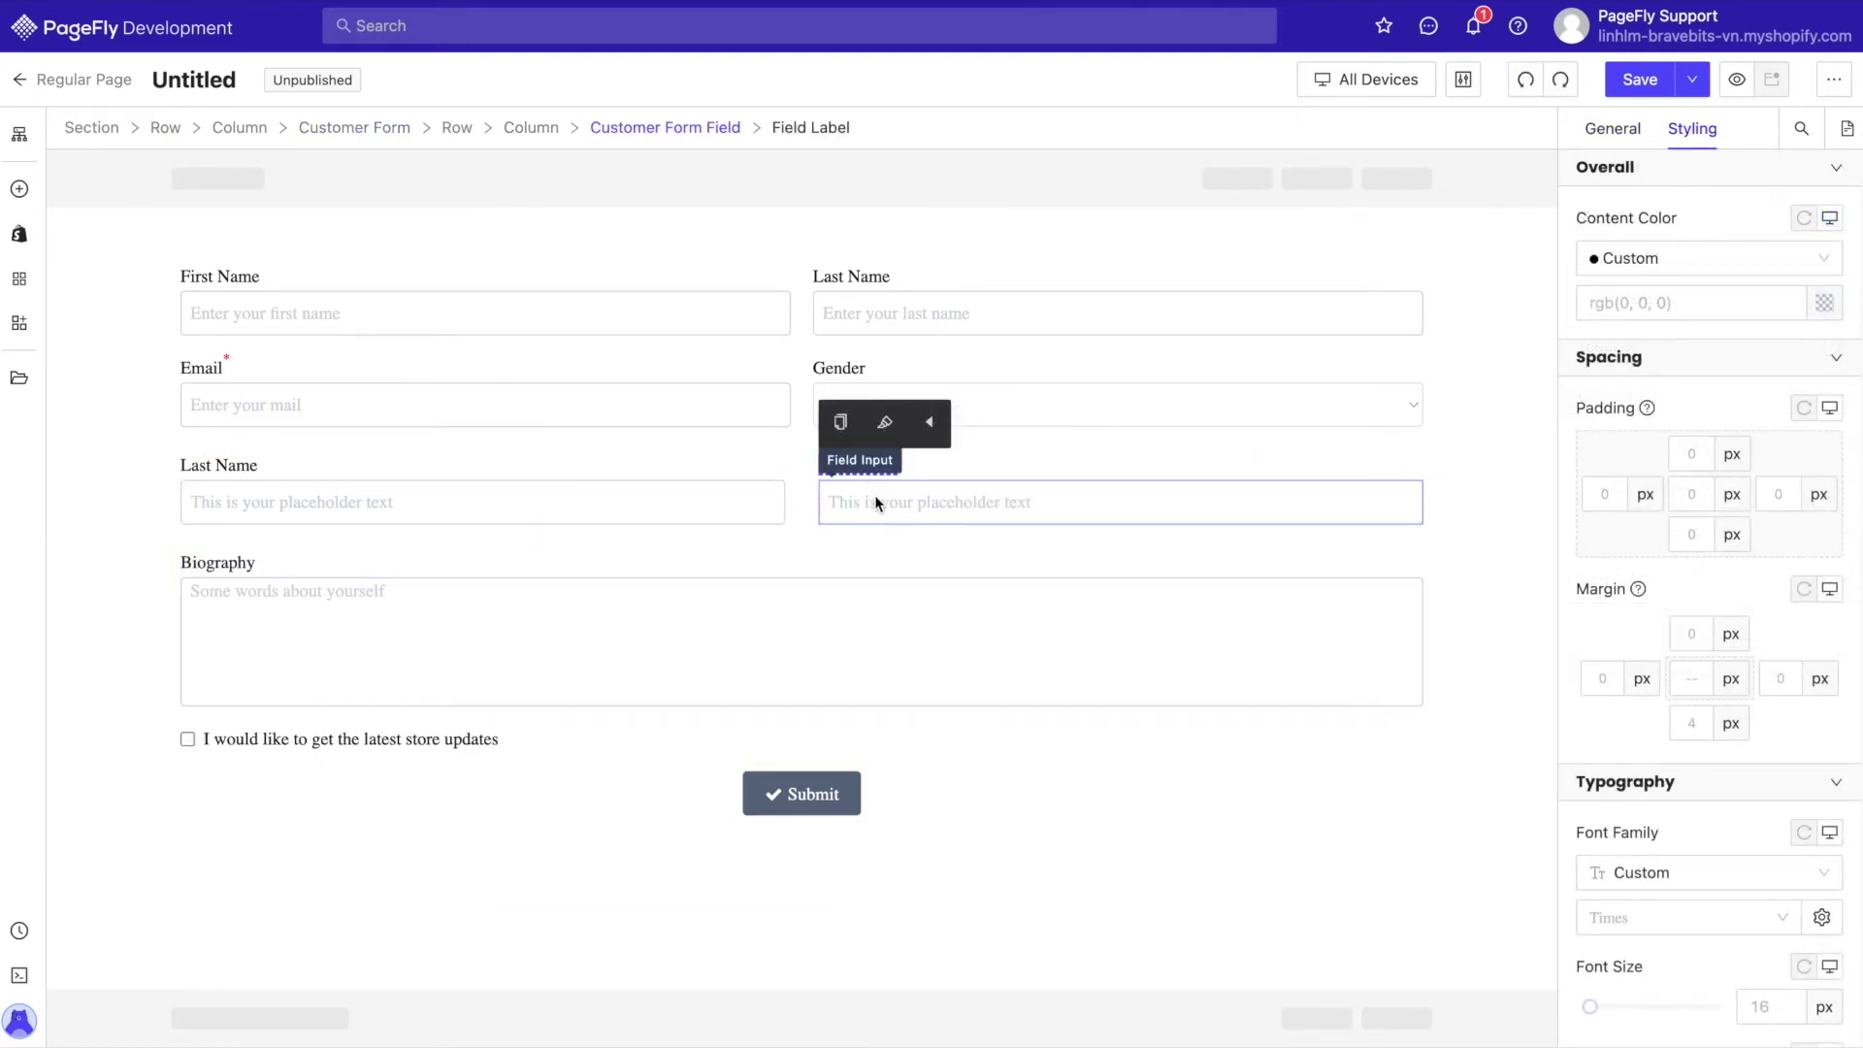
click(870, 468)
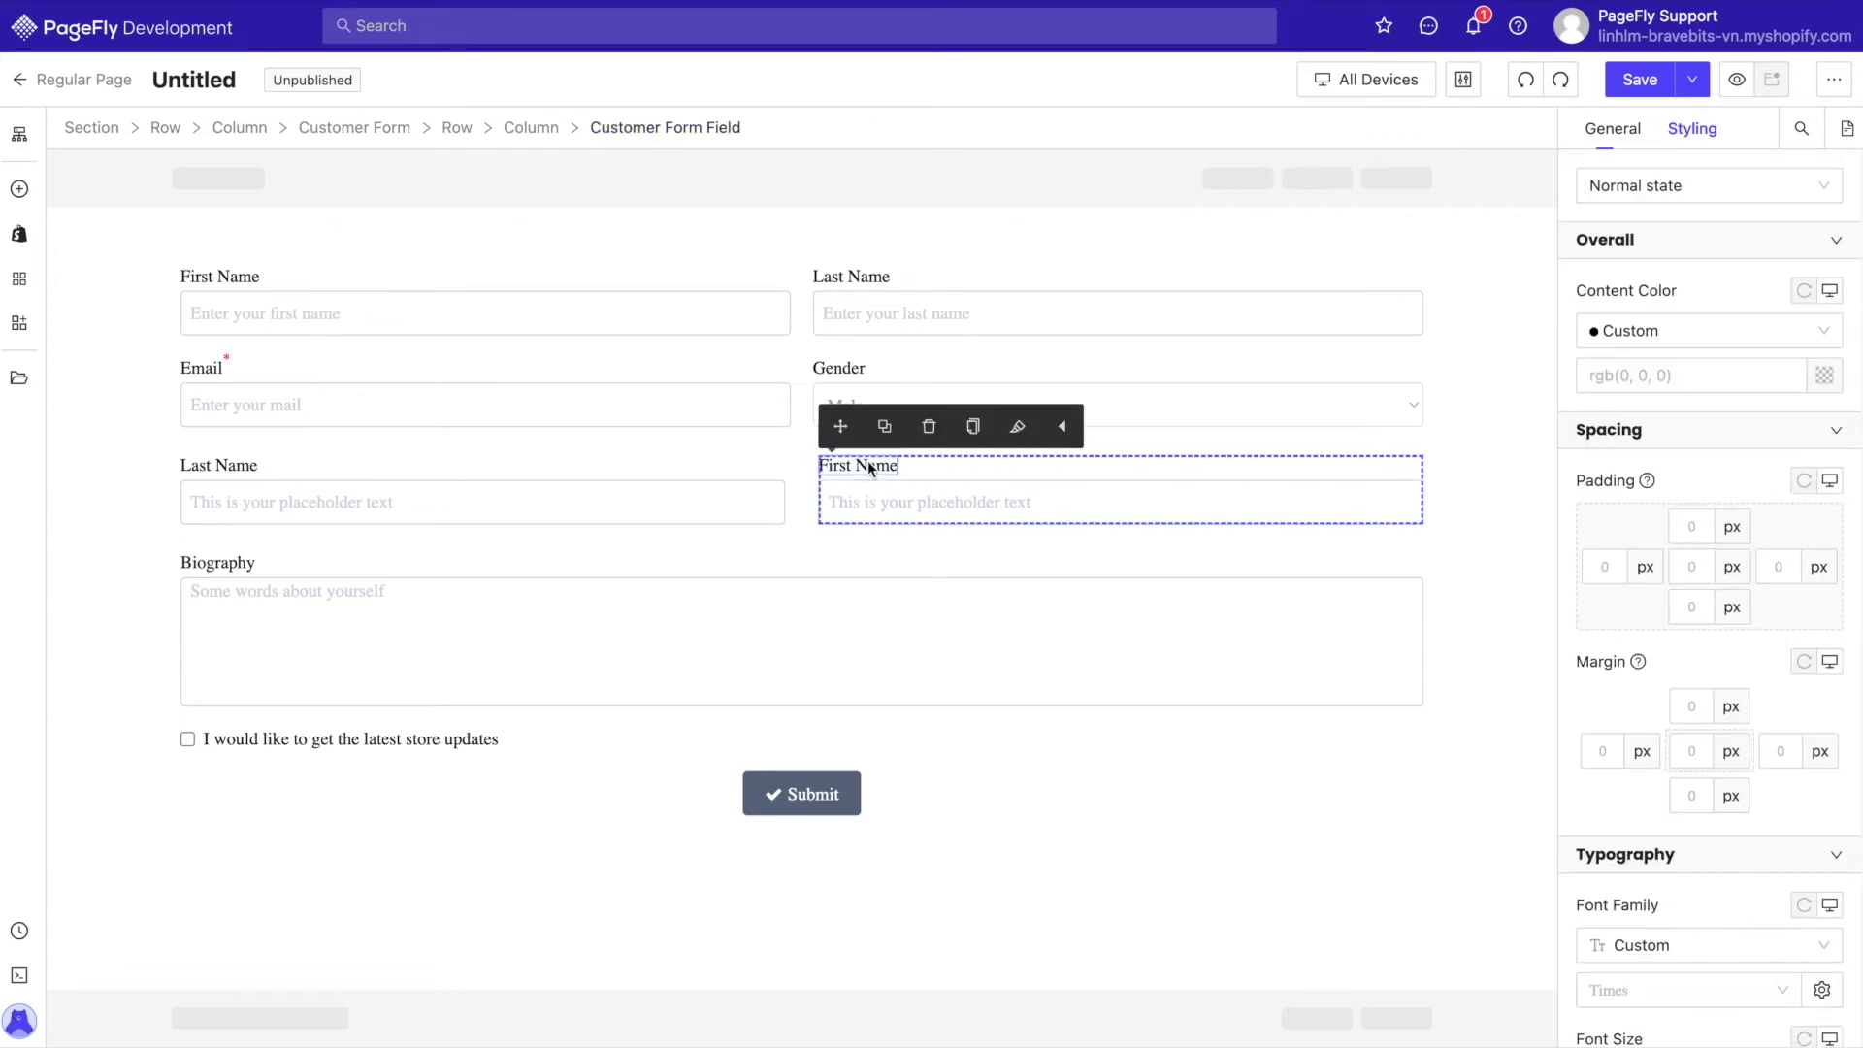
- Set the form field labels' content color to blue, rgb(74, 144, 226), after trying the red, orange and purple swatches
click(870, 471)
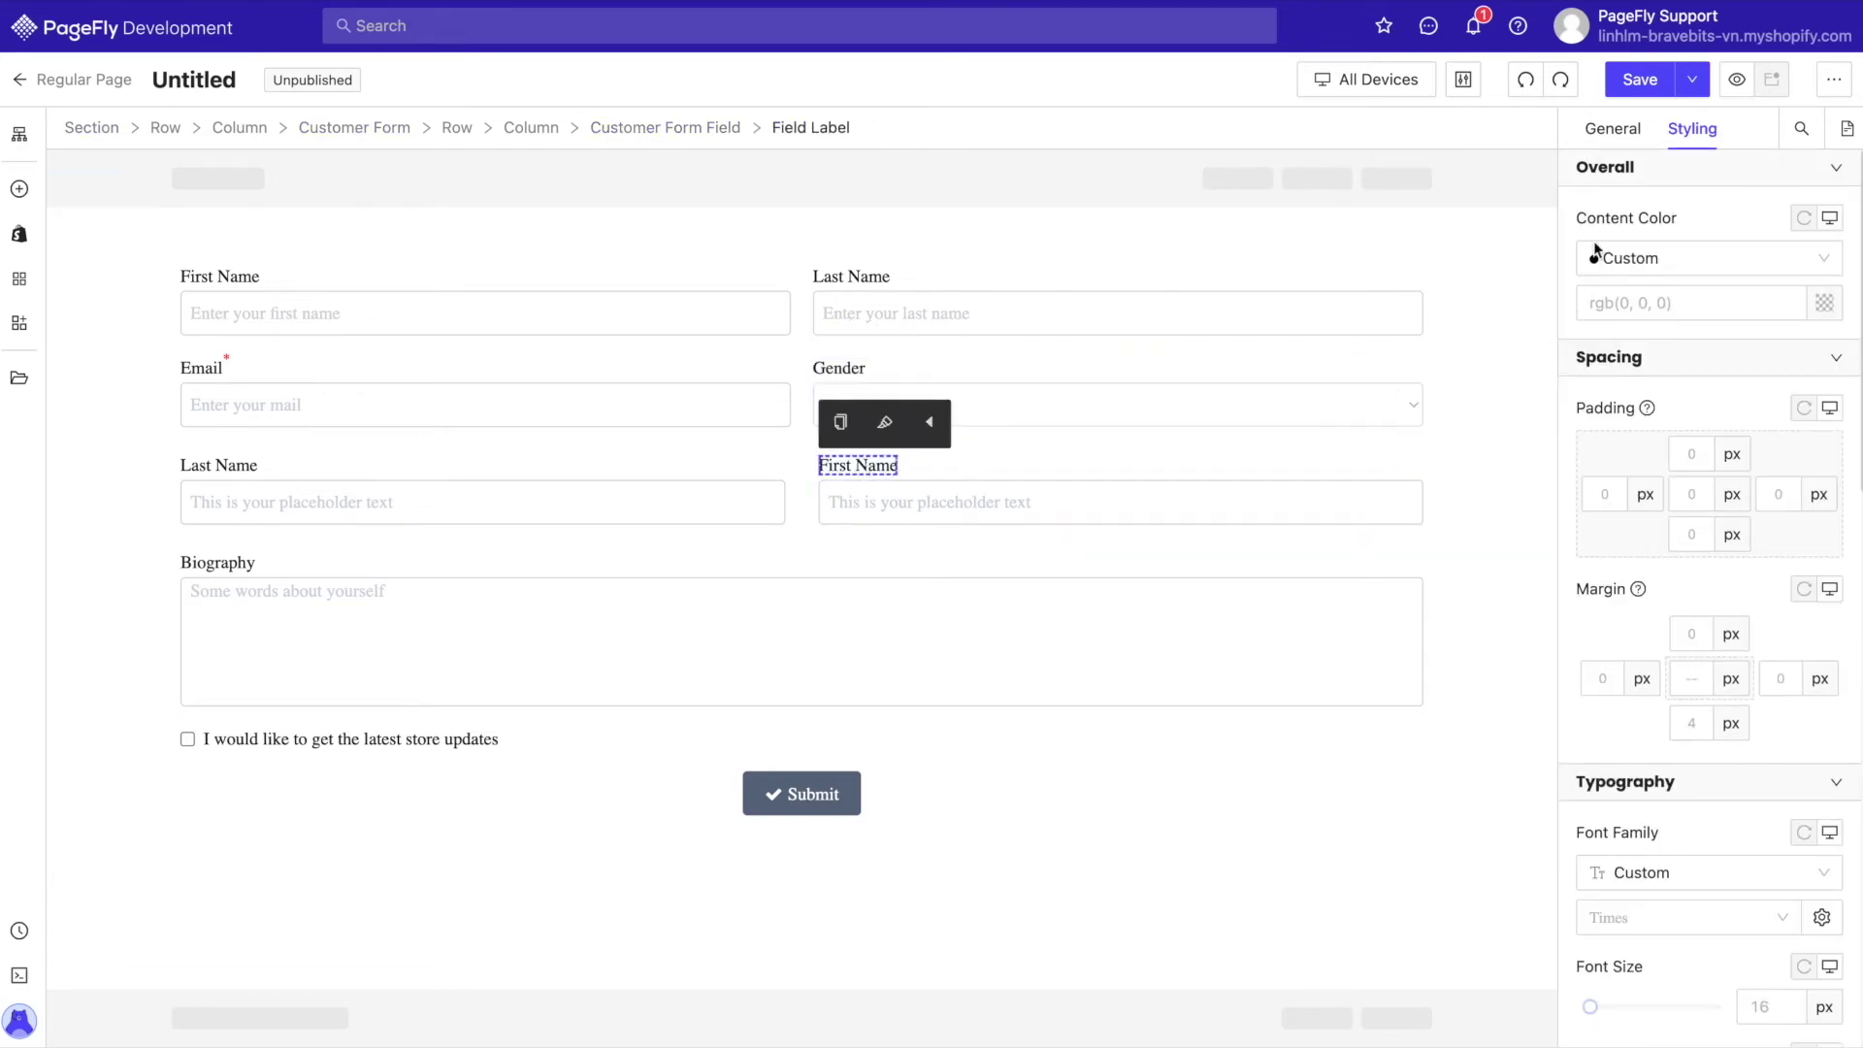
click(1609, 131)
drag(1677, 254, 1564, 260)
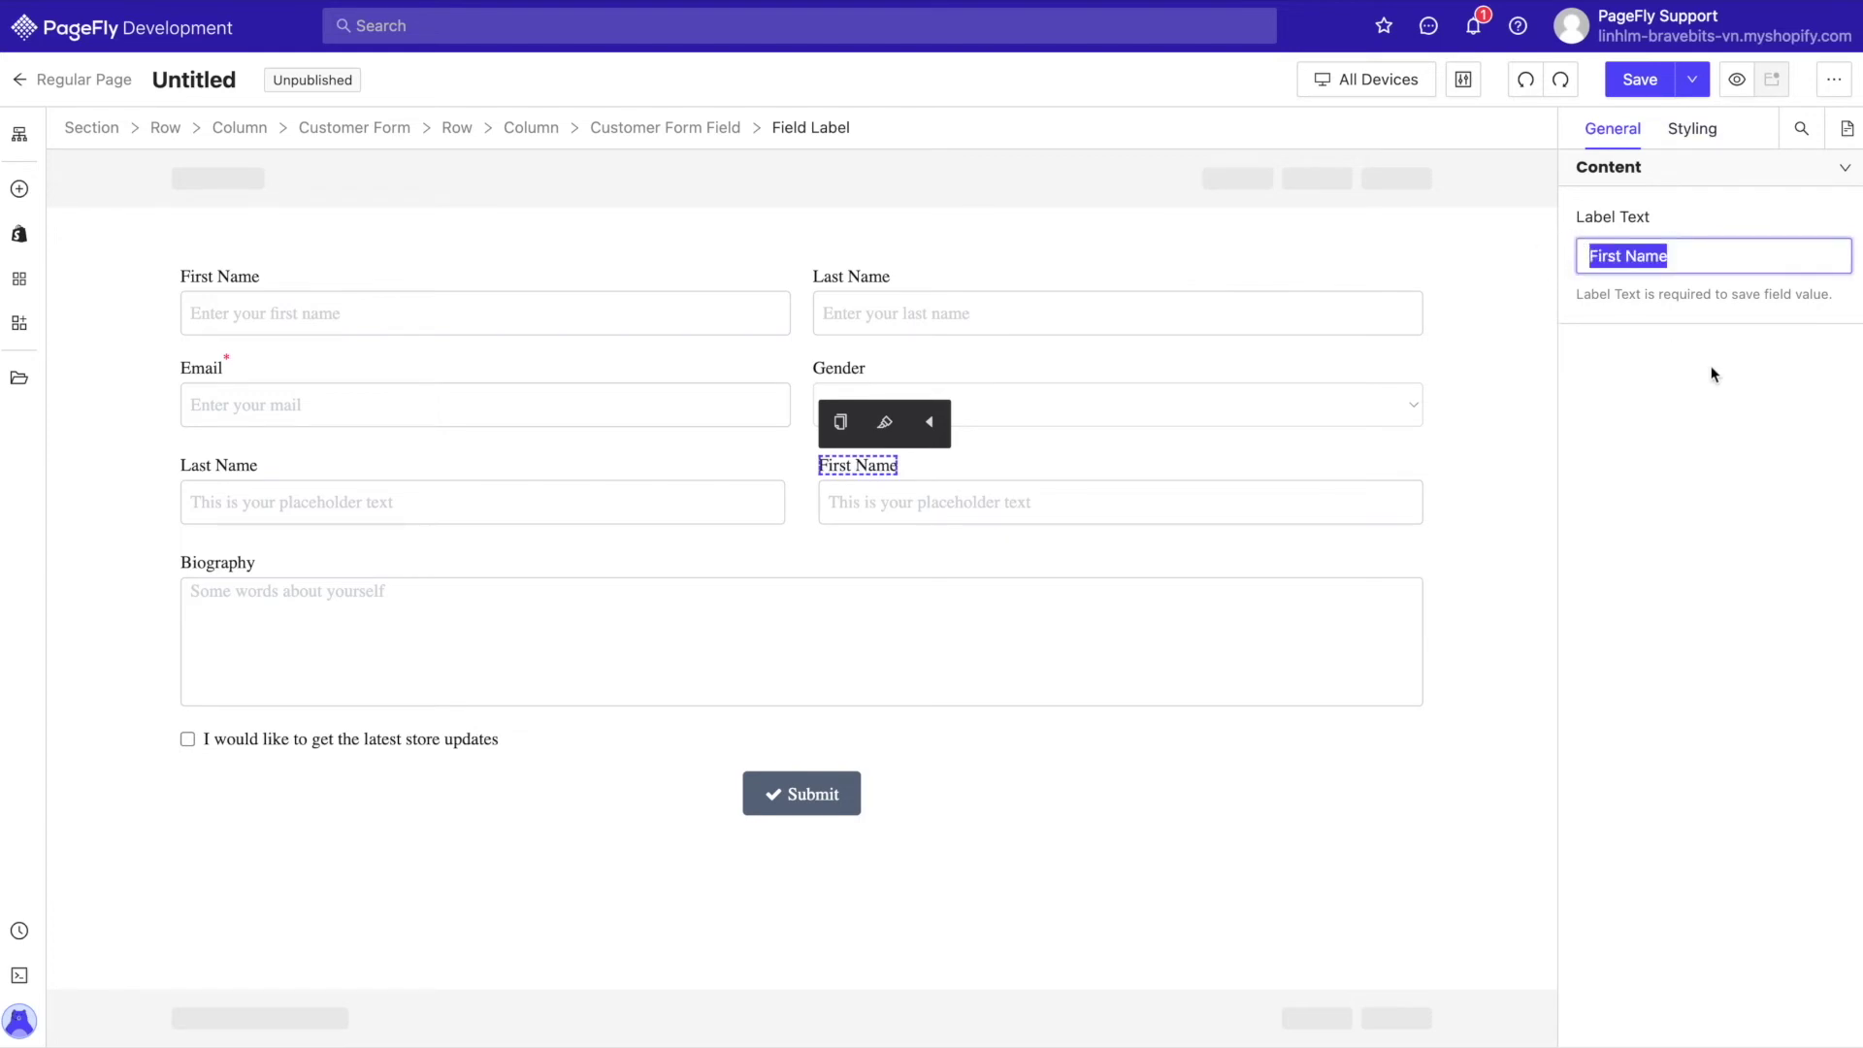
click(1703, 130)
click(1826, 309)
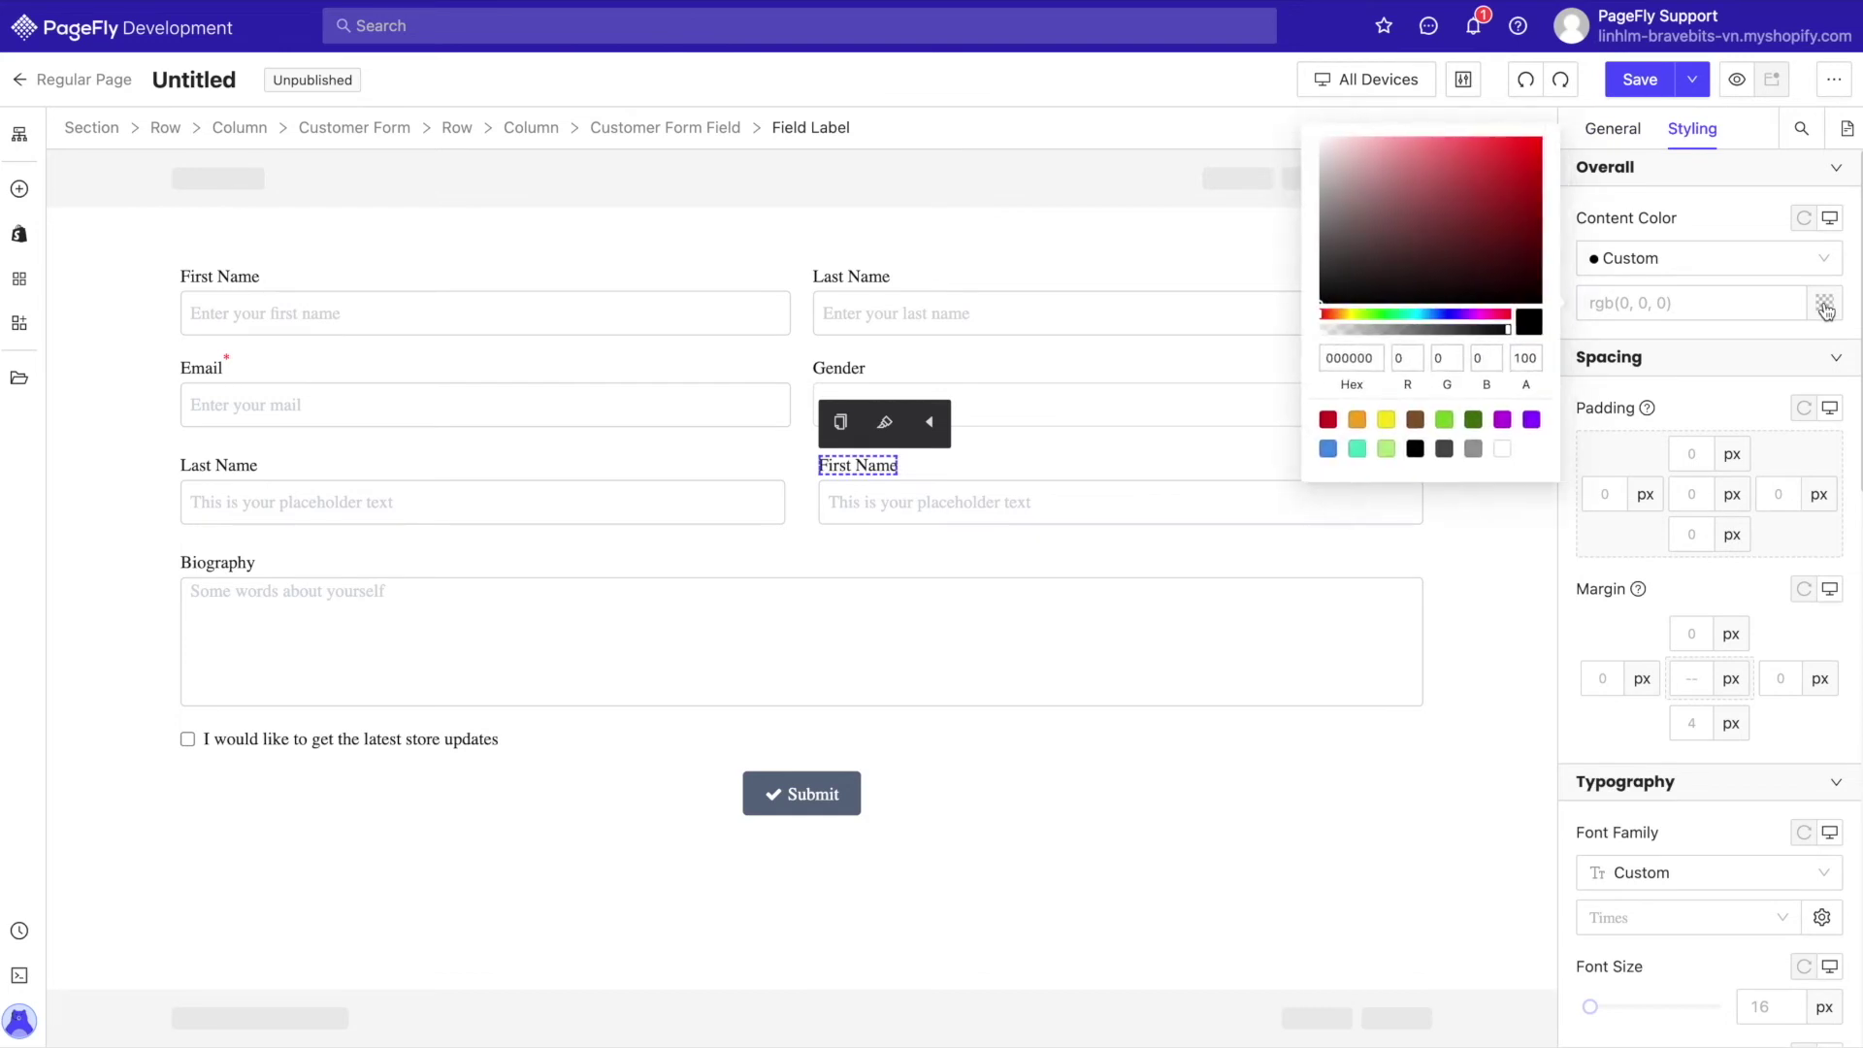
click(1329, 420)
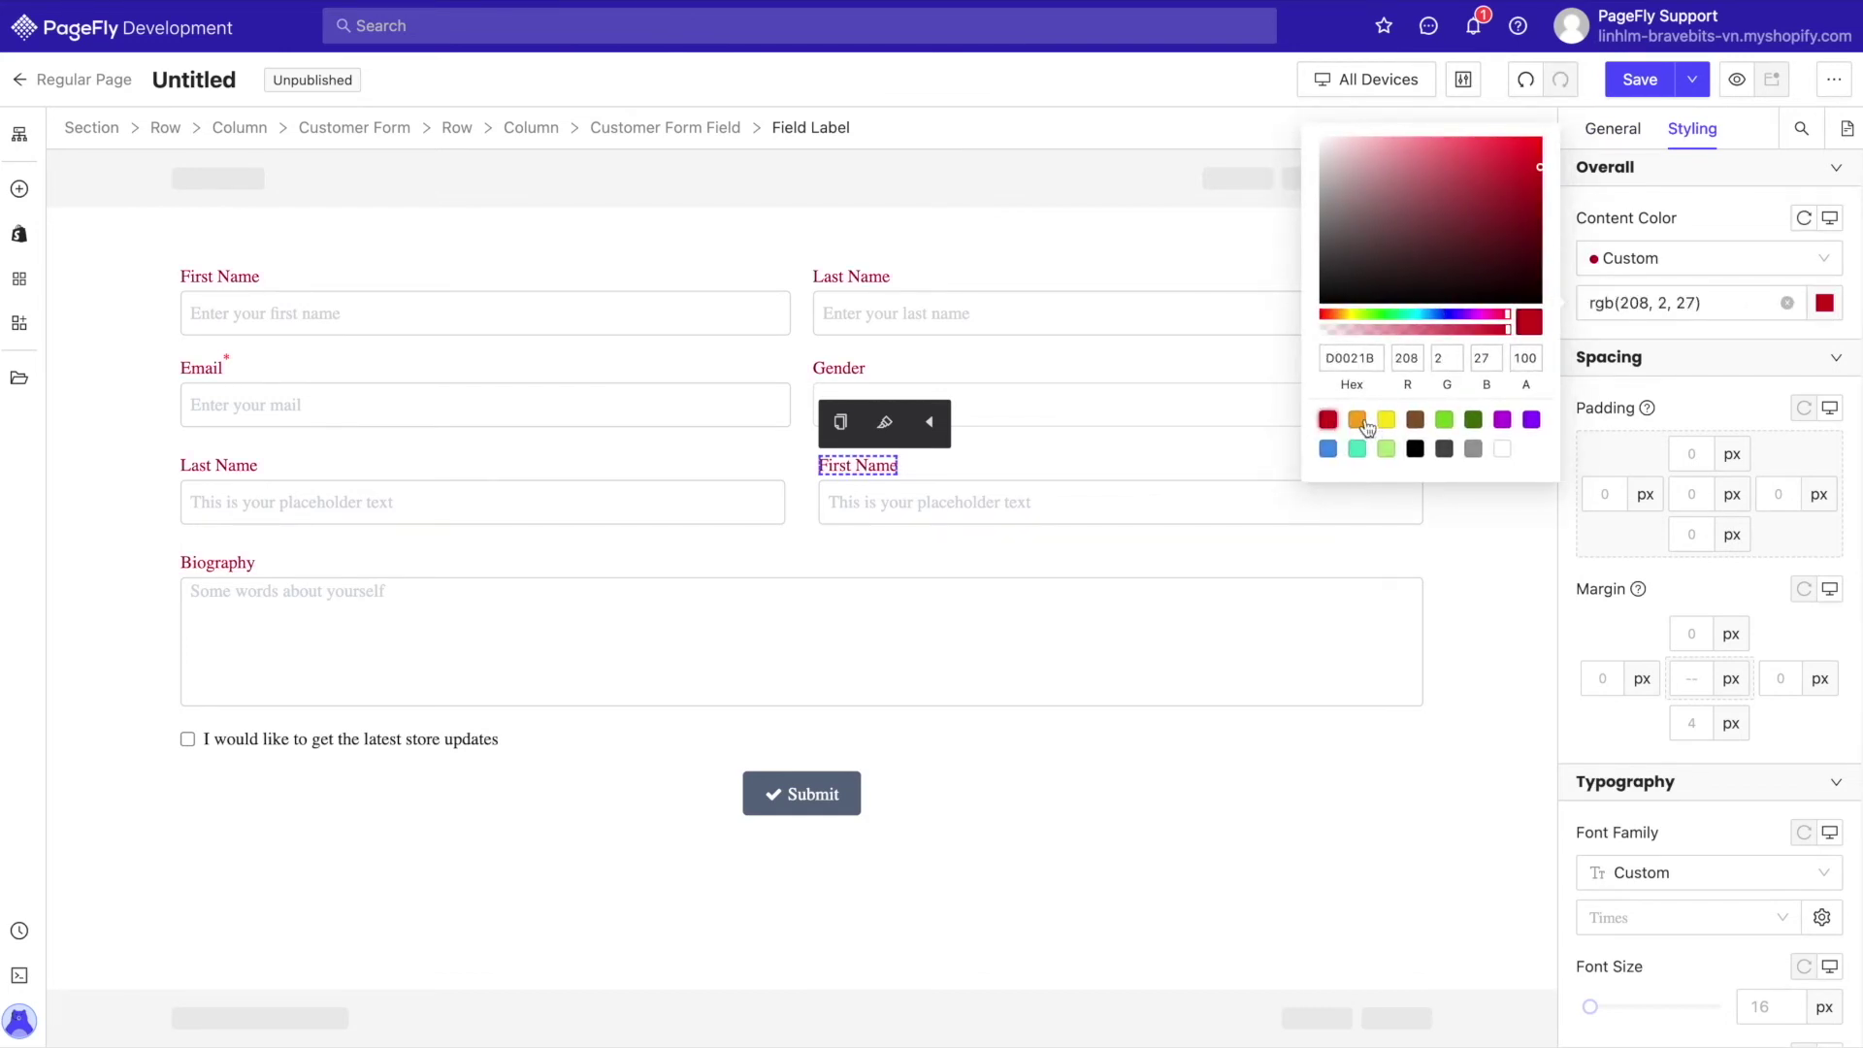
click(1357, 419)
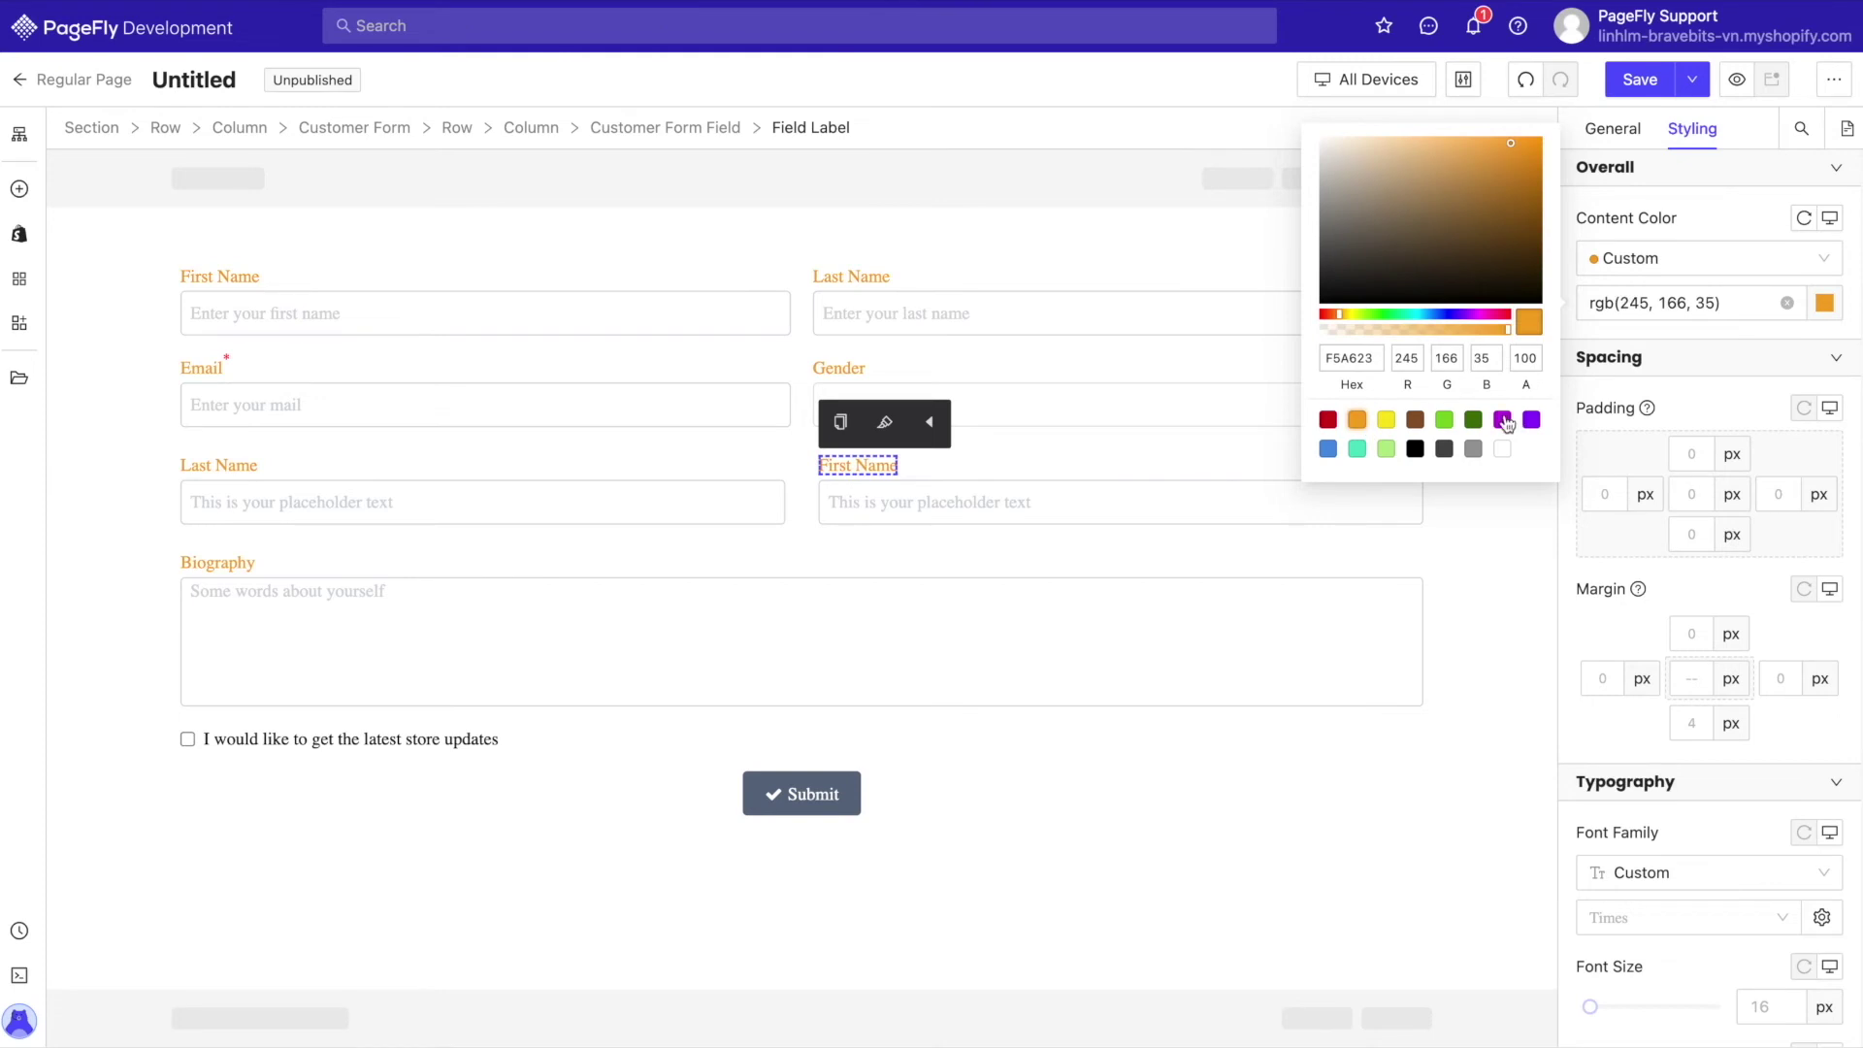
click(1503, 420)
click(1327, 449)
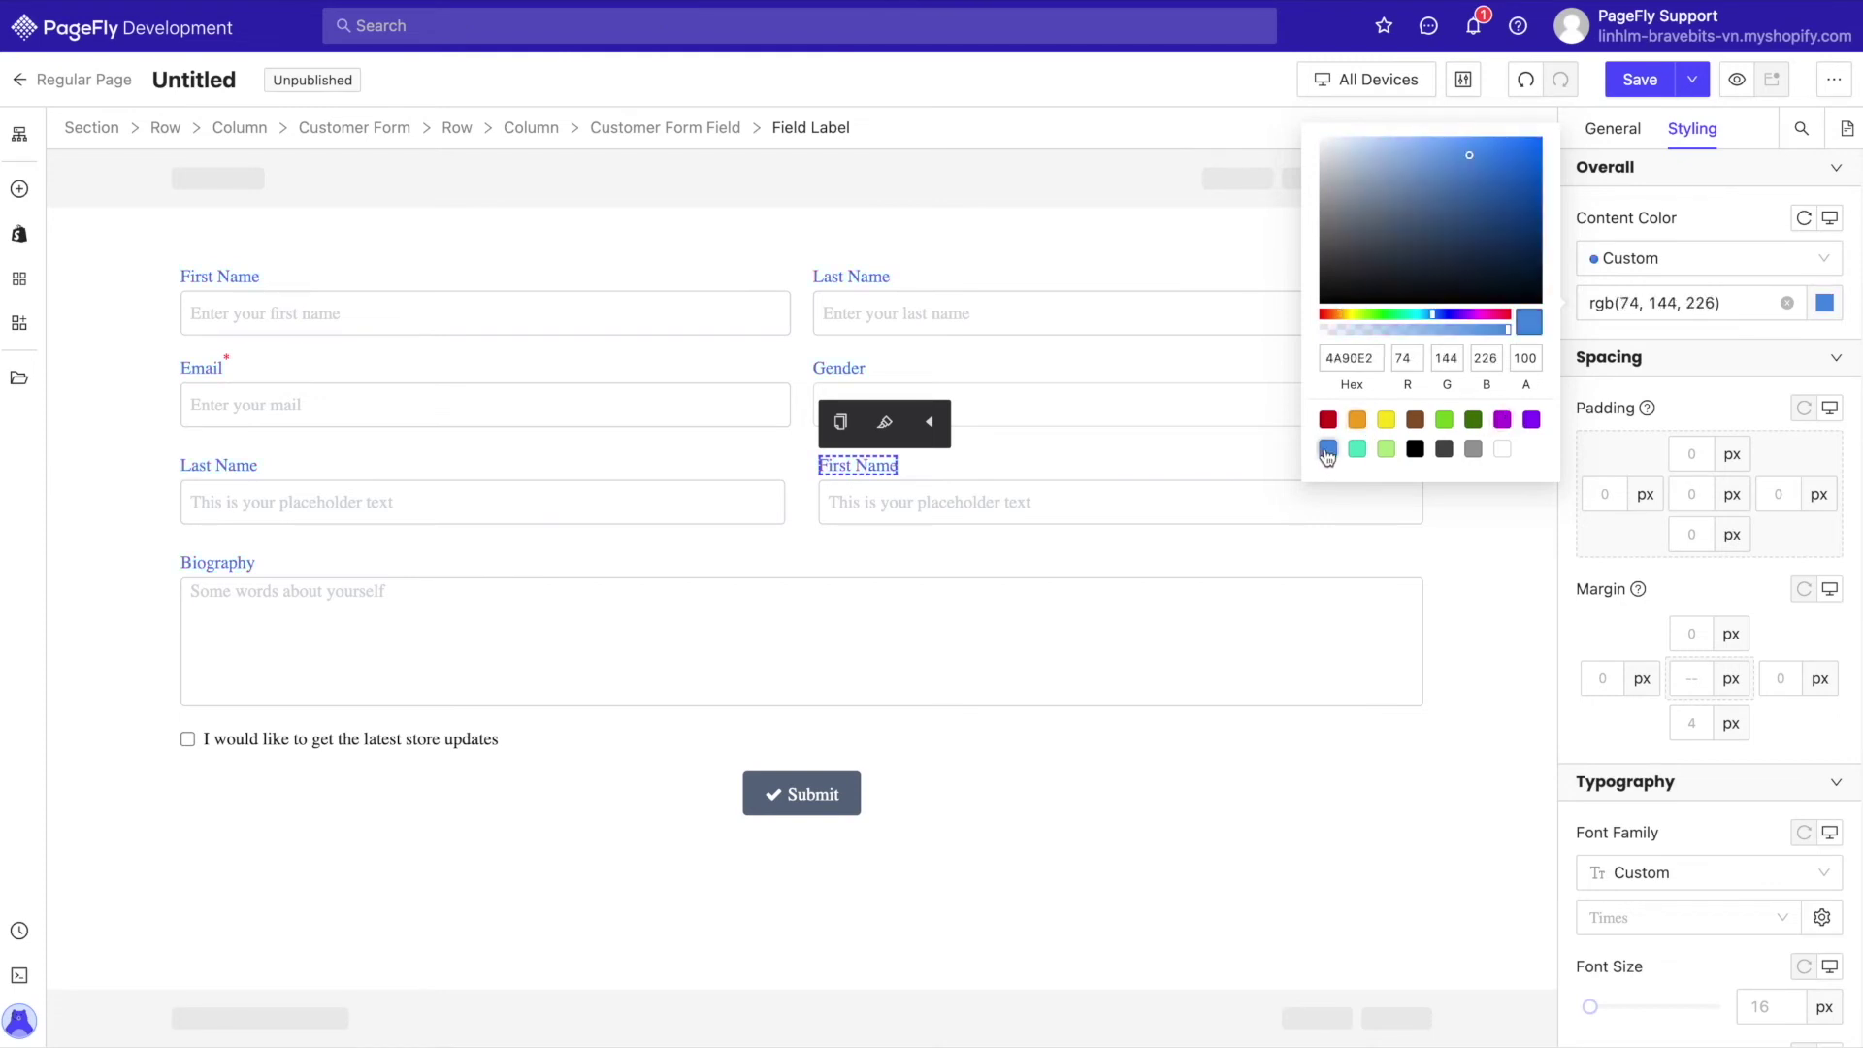
click(1017, 895)
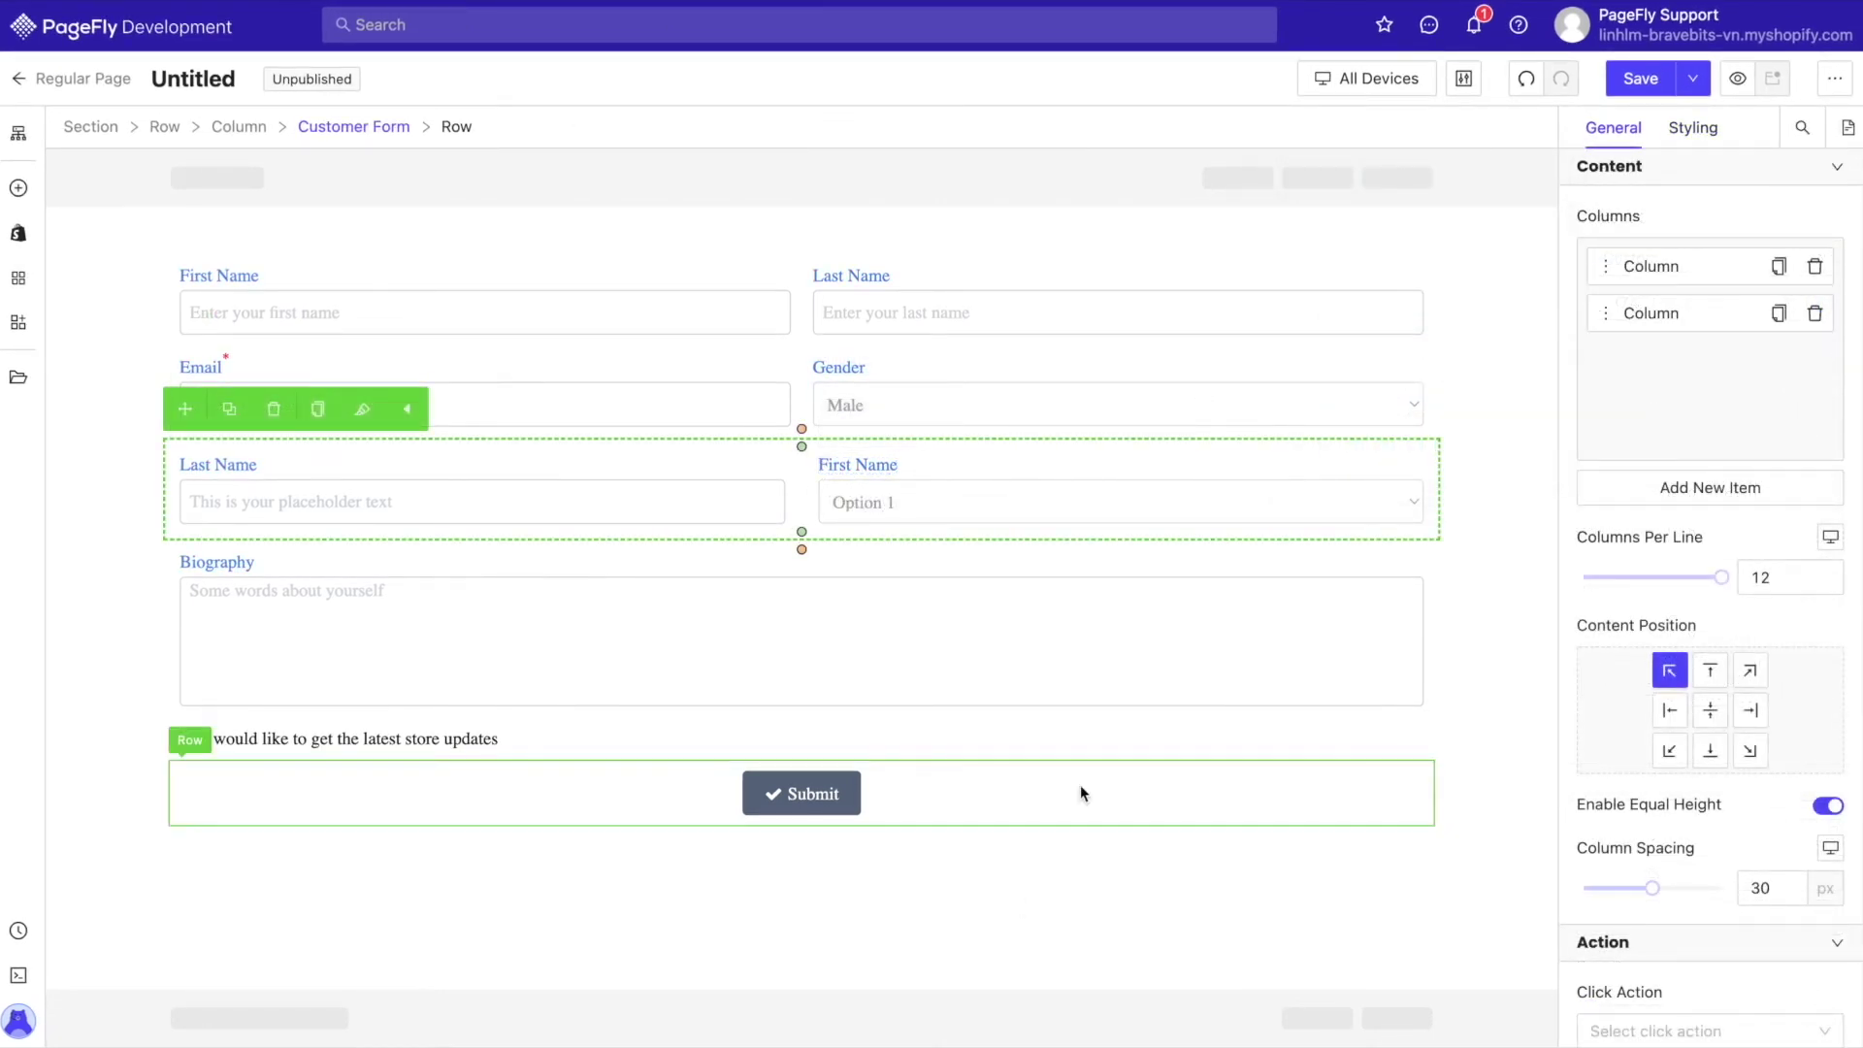
- Set the customer details of the lower First Name field's input to First Name
click(991, 490)
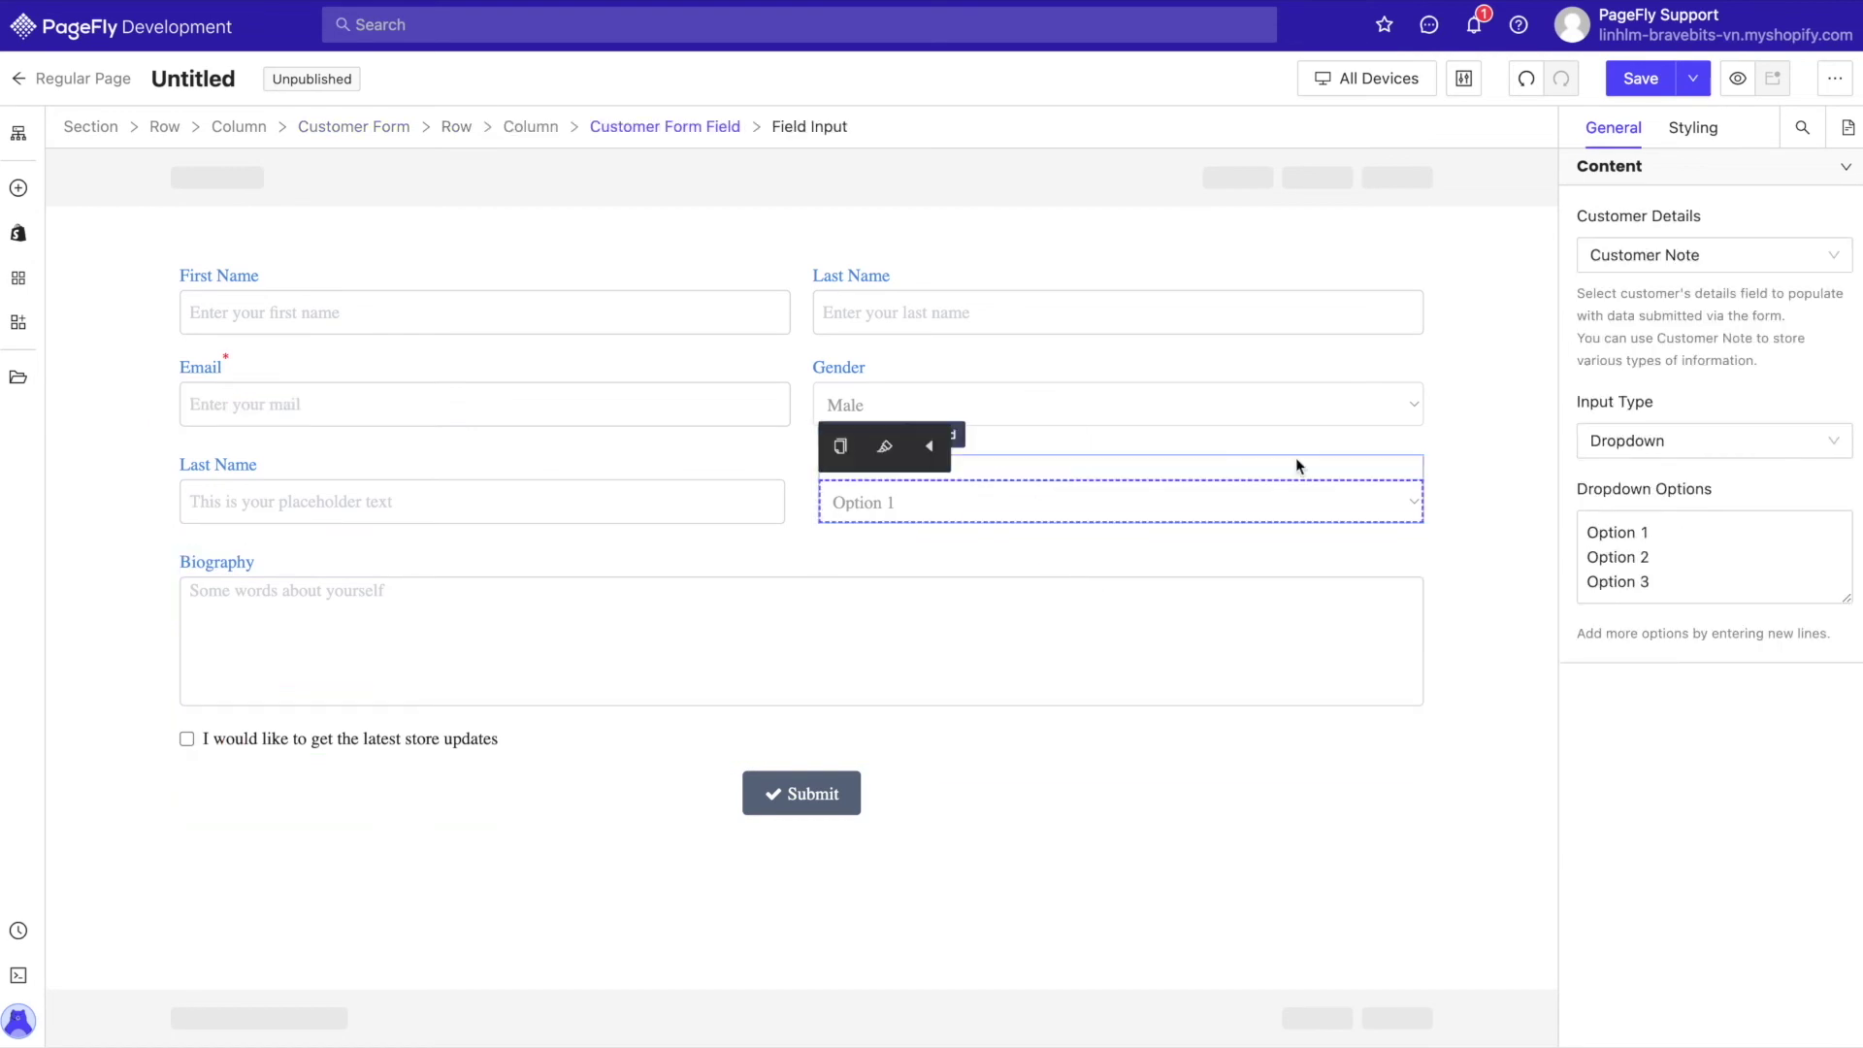
click(1690, 264)
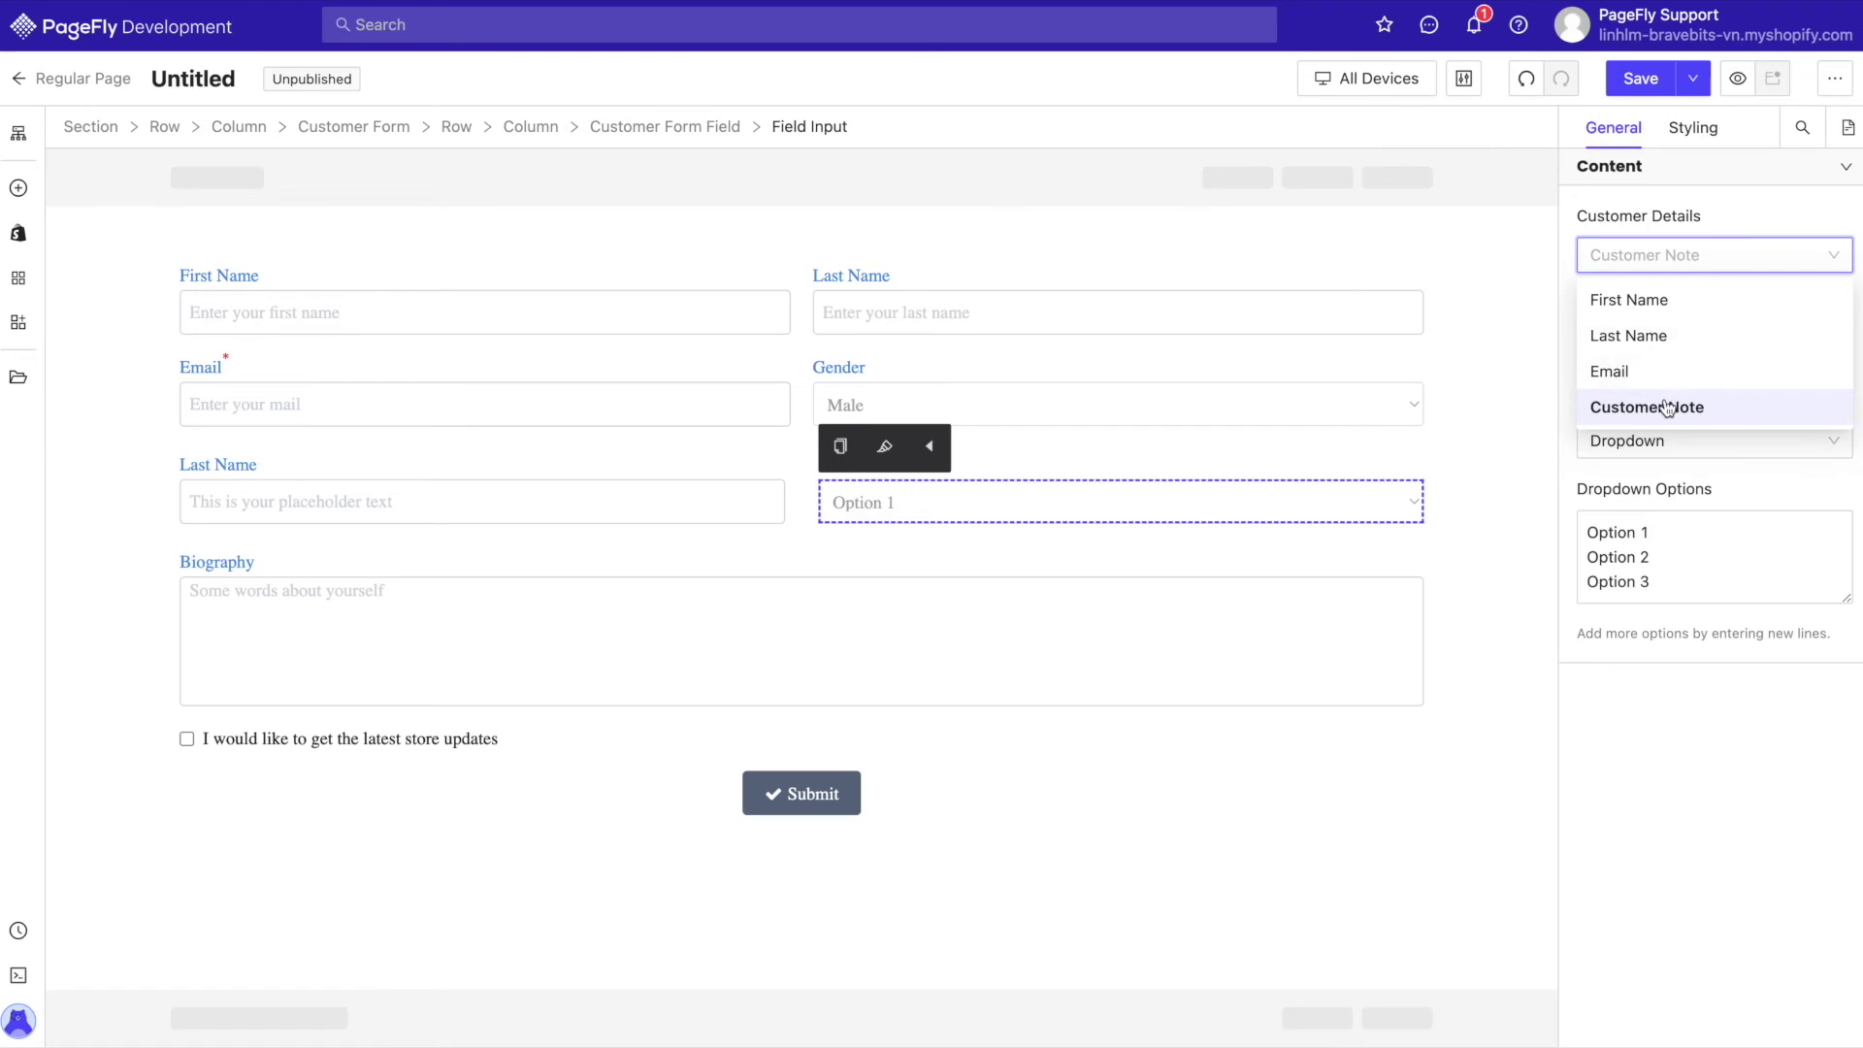
click(1666, 308)
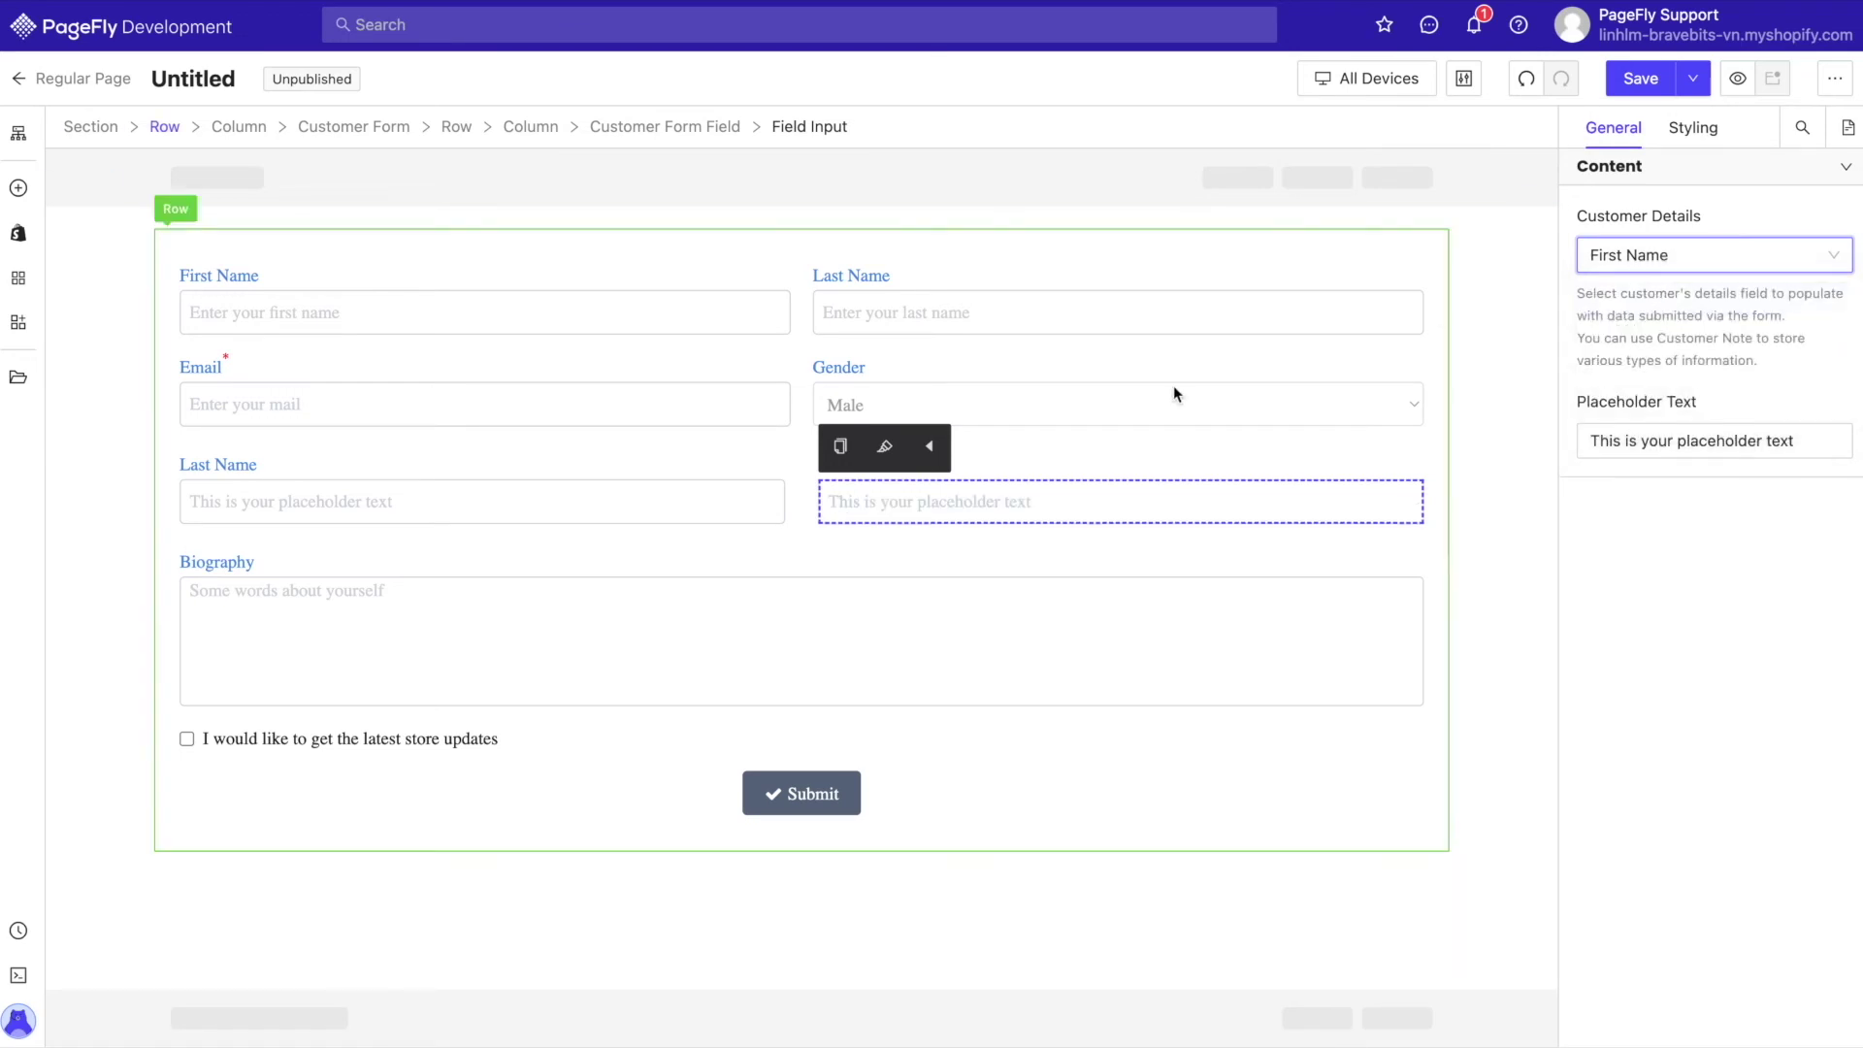
click(987, 474)
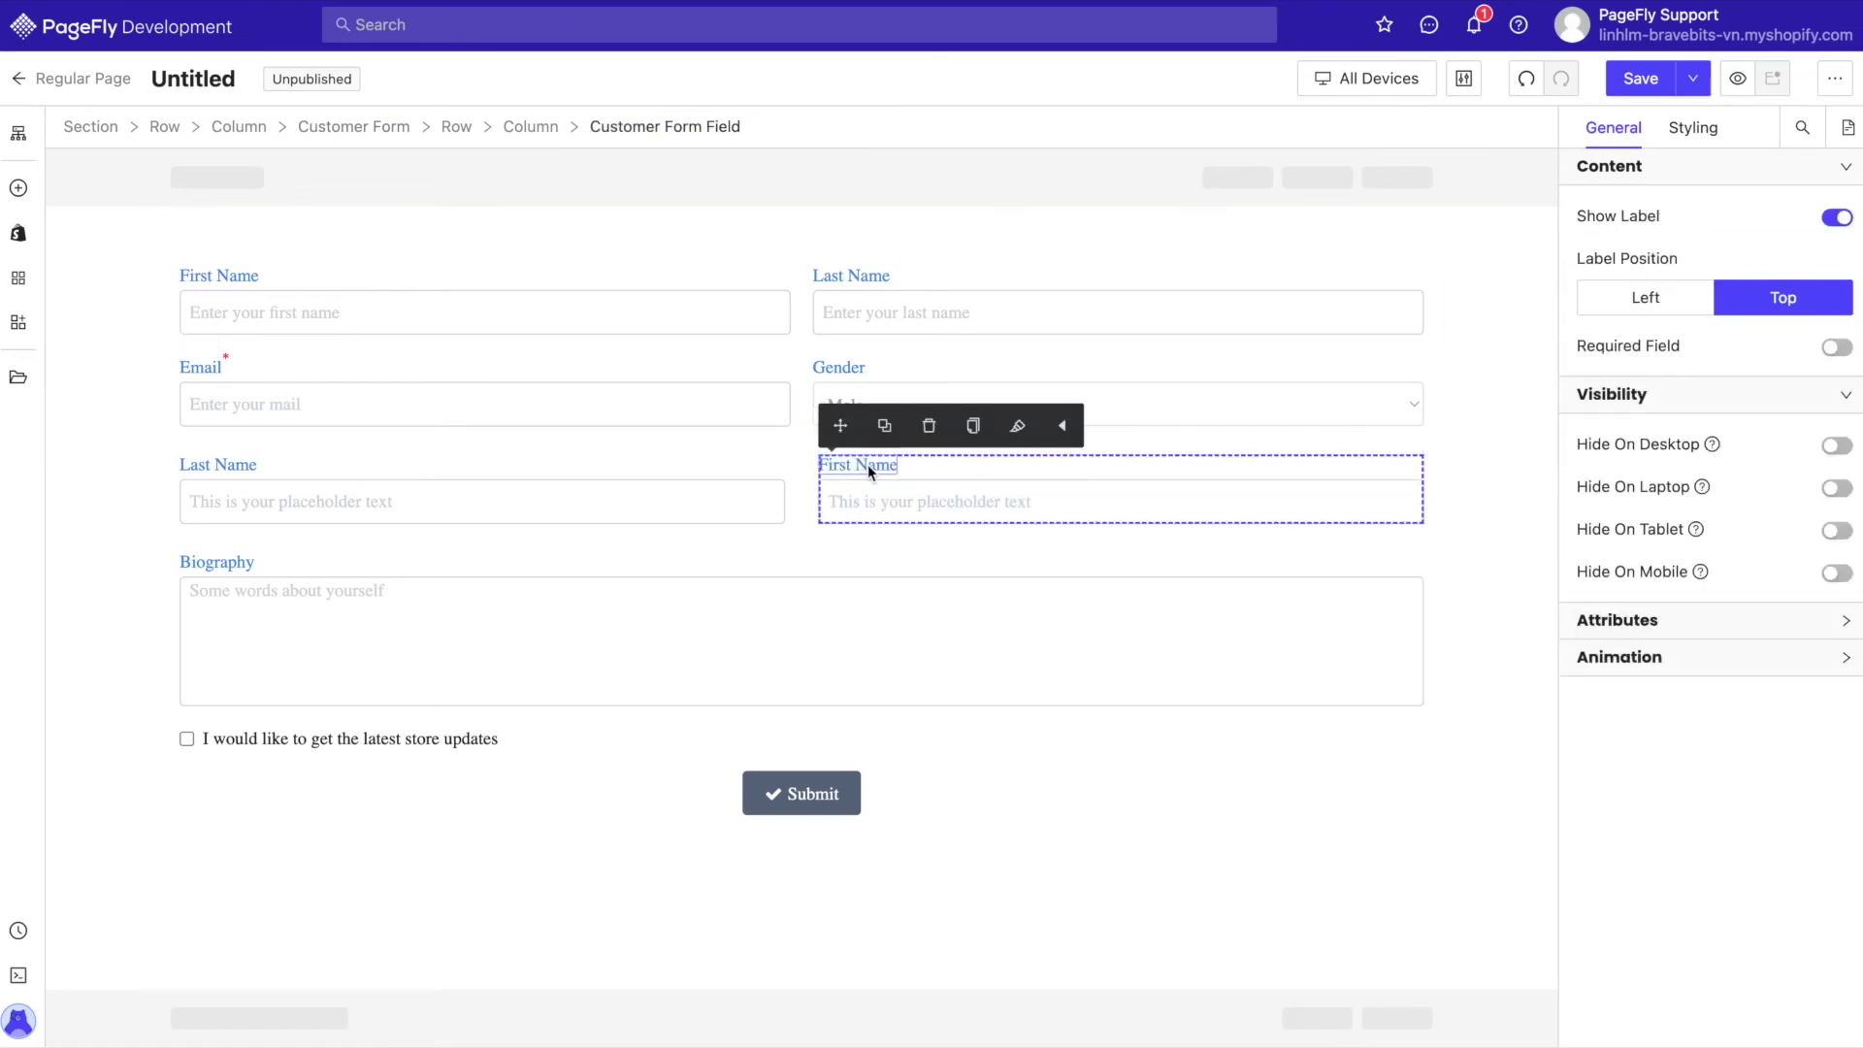
- Set the lower First Name field's customer details to Customer Note with the Dropdown input type, and select the first dropdown option's text
click(1039, 503)
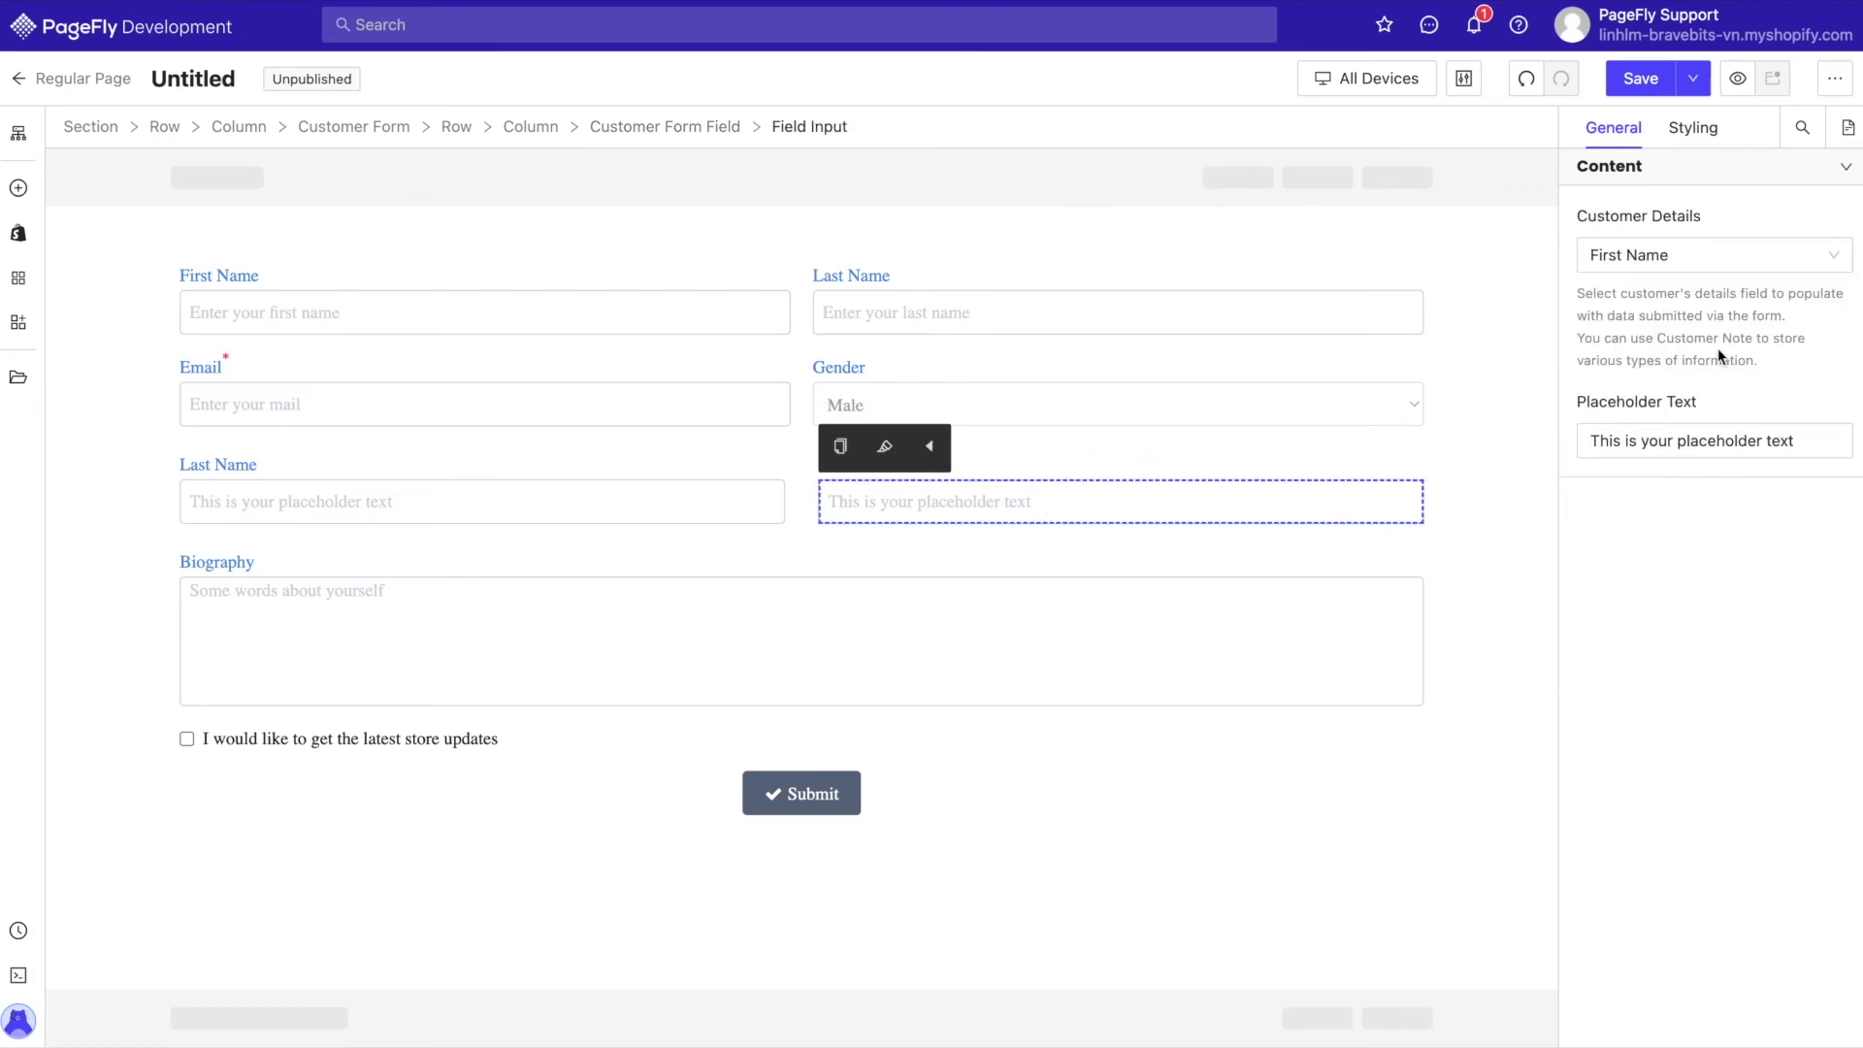
click(1718, 260)
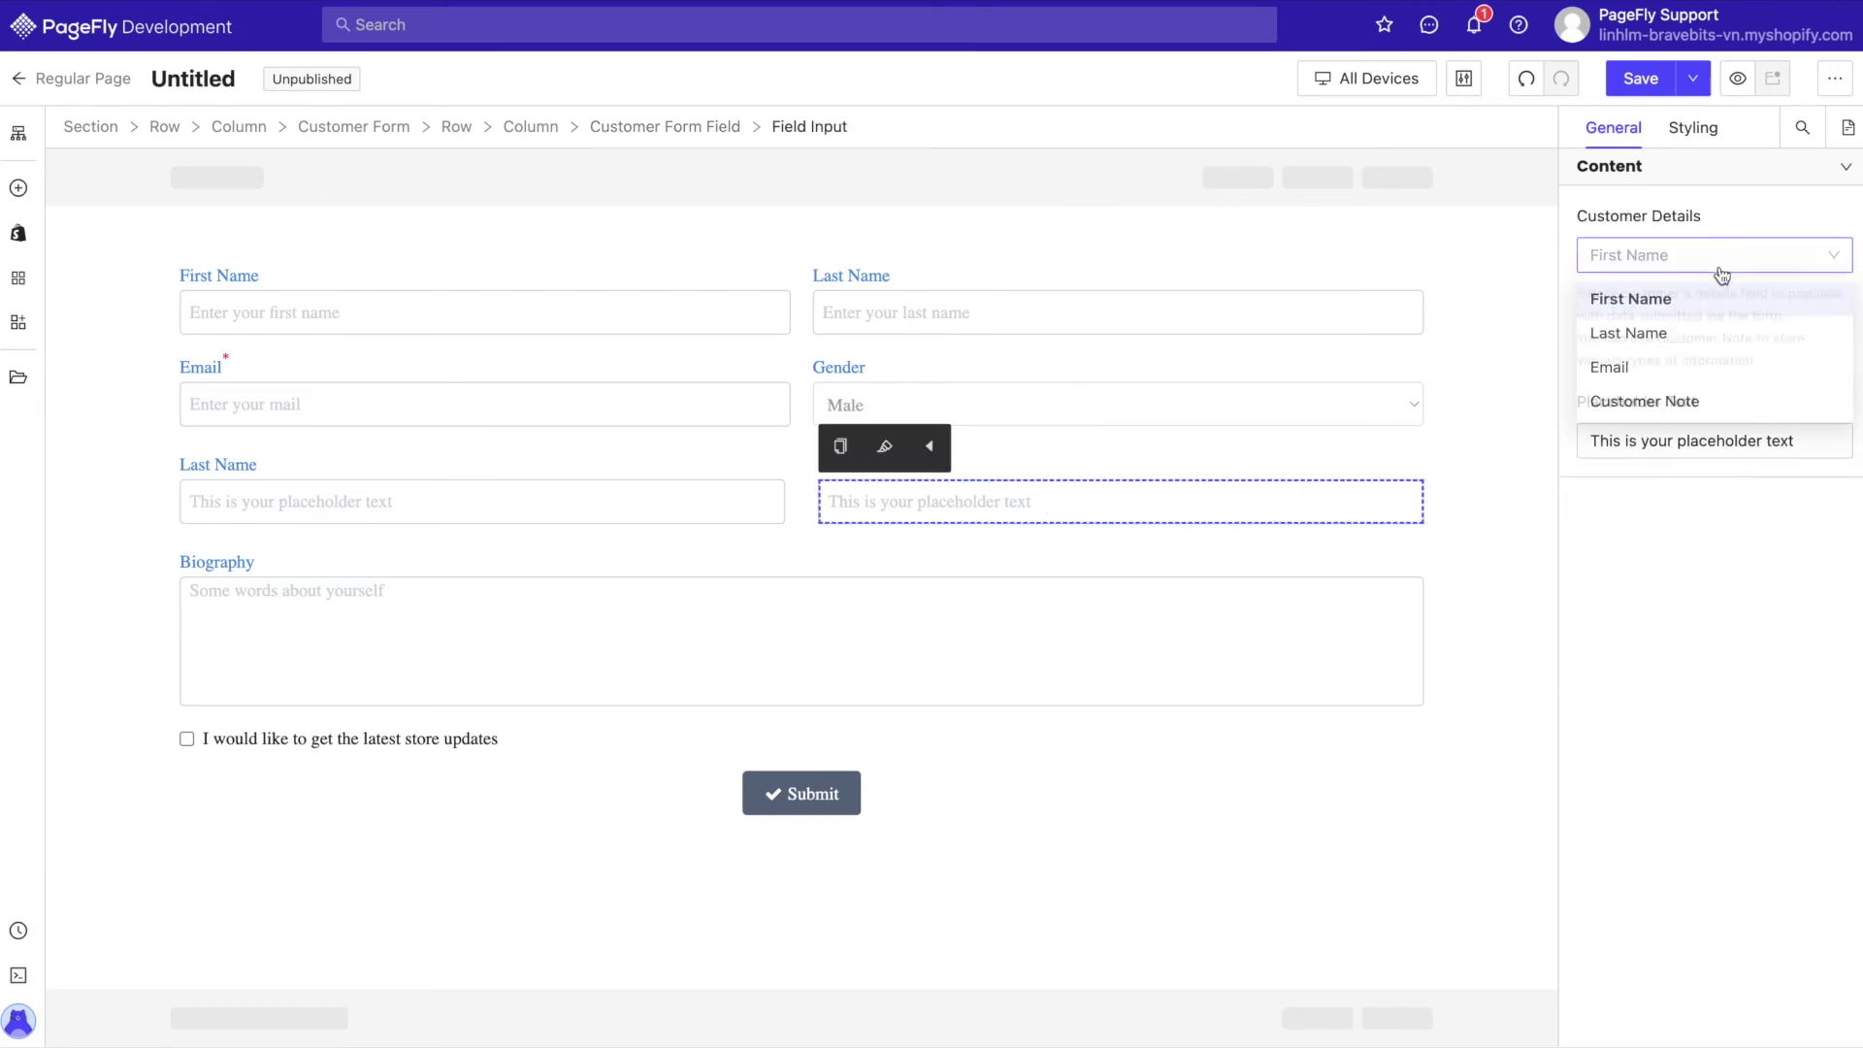
click(1684, 409)
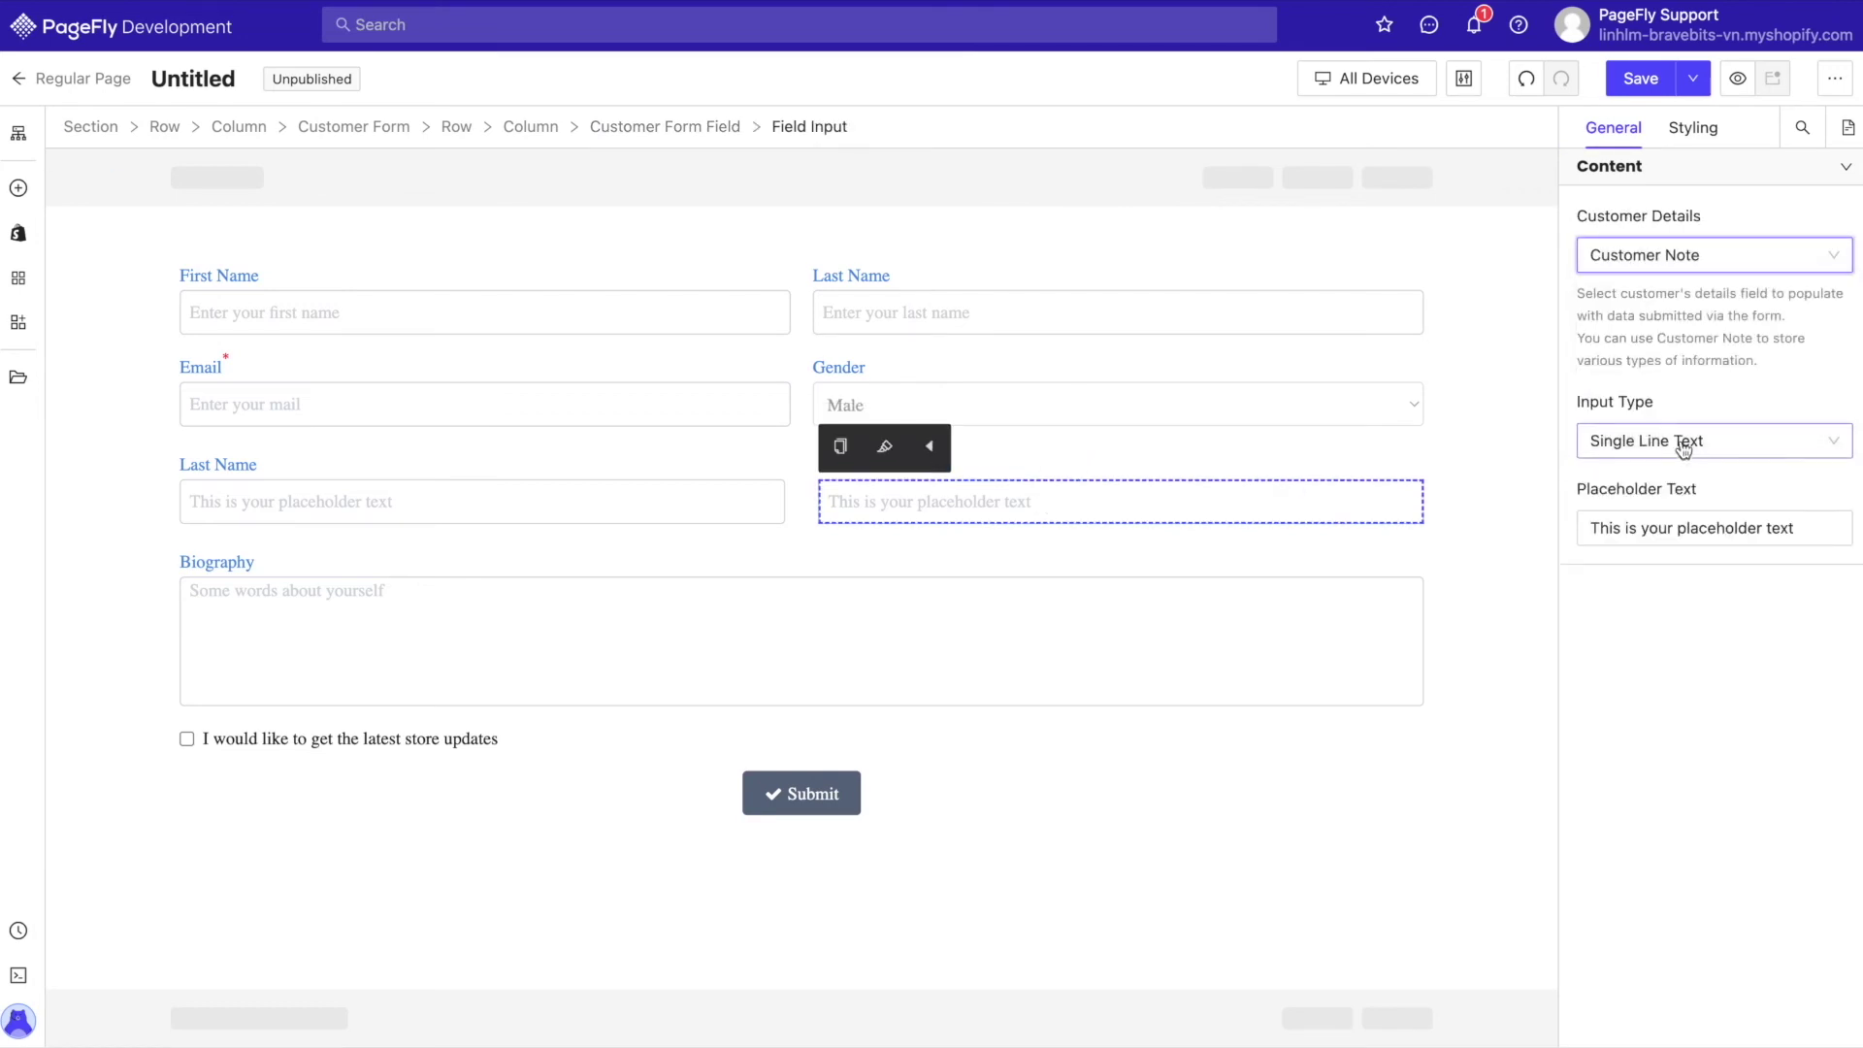
click(1685, 444)
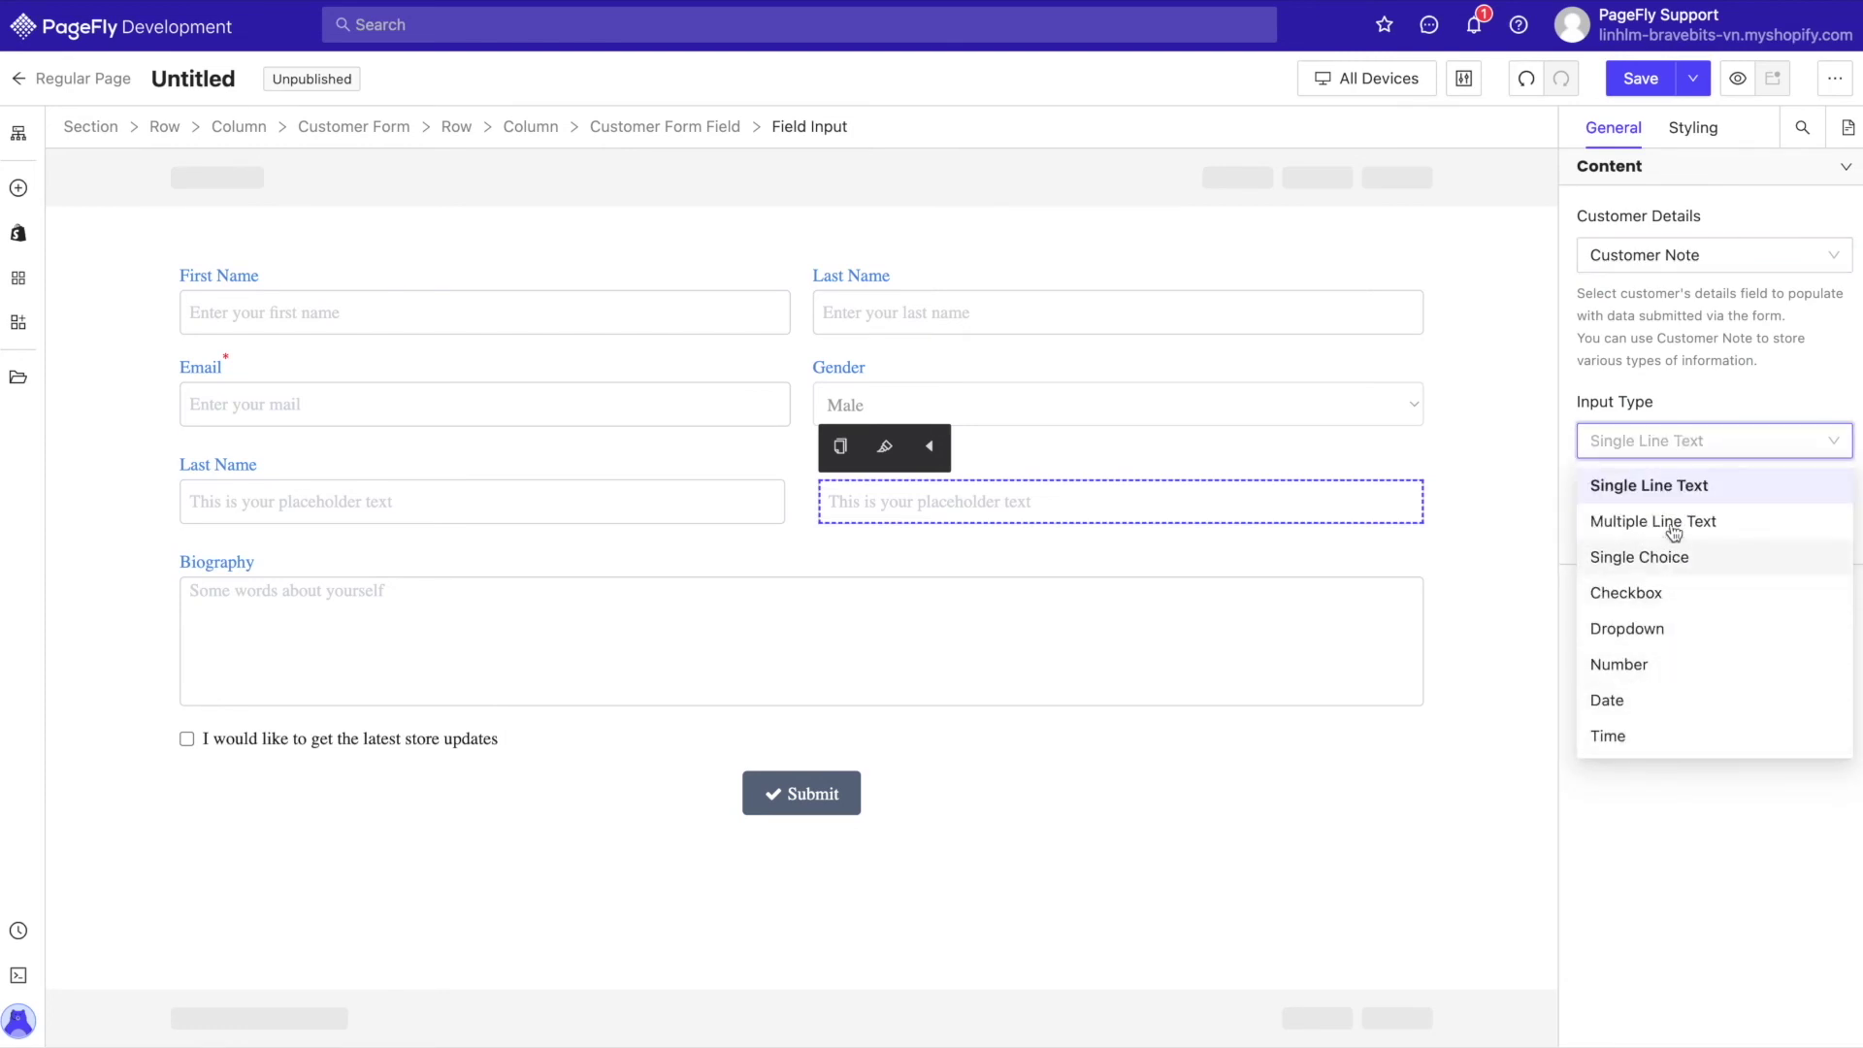
click(1669, 639)
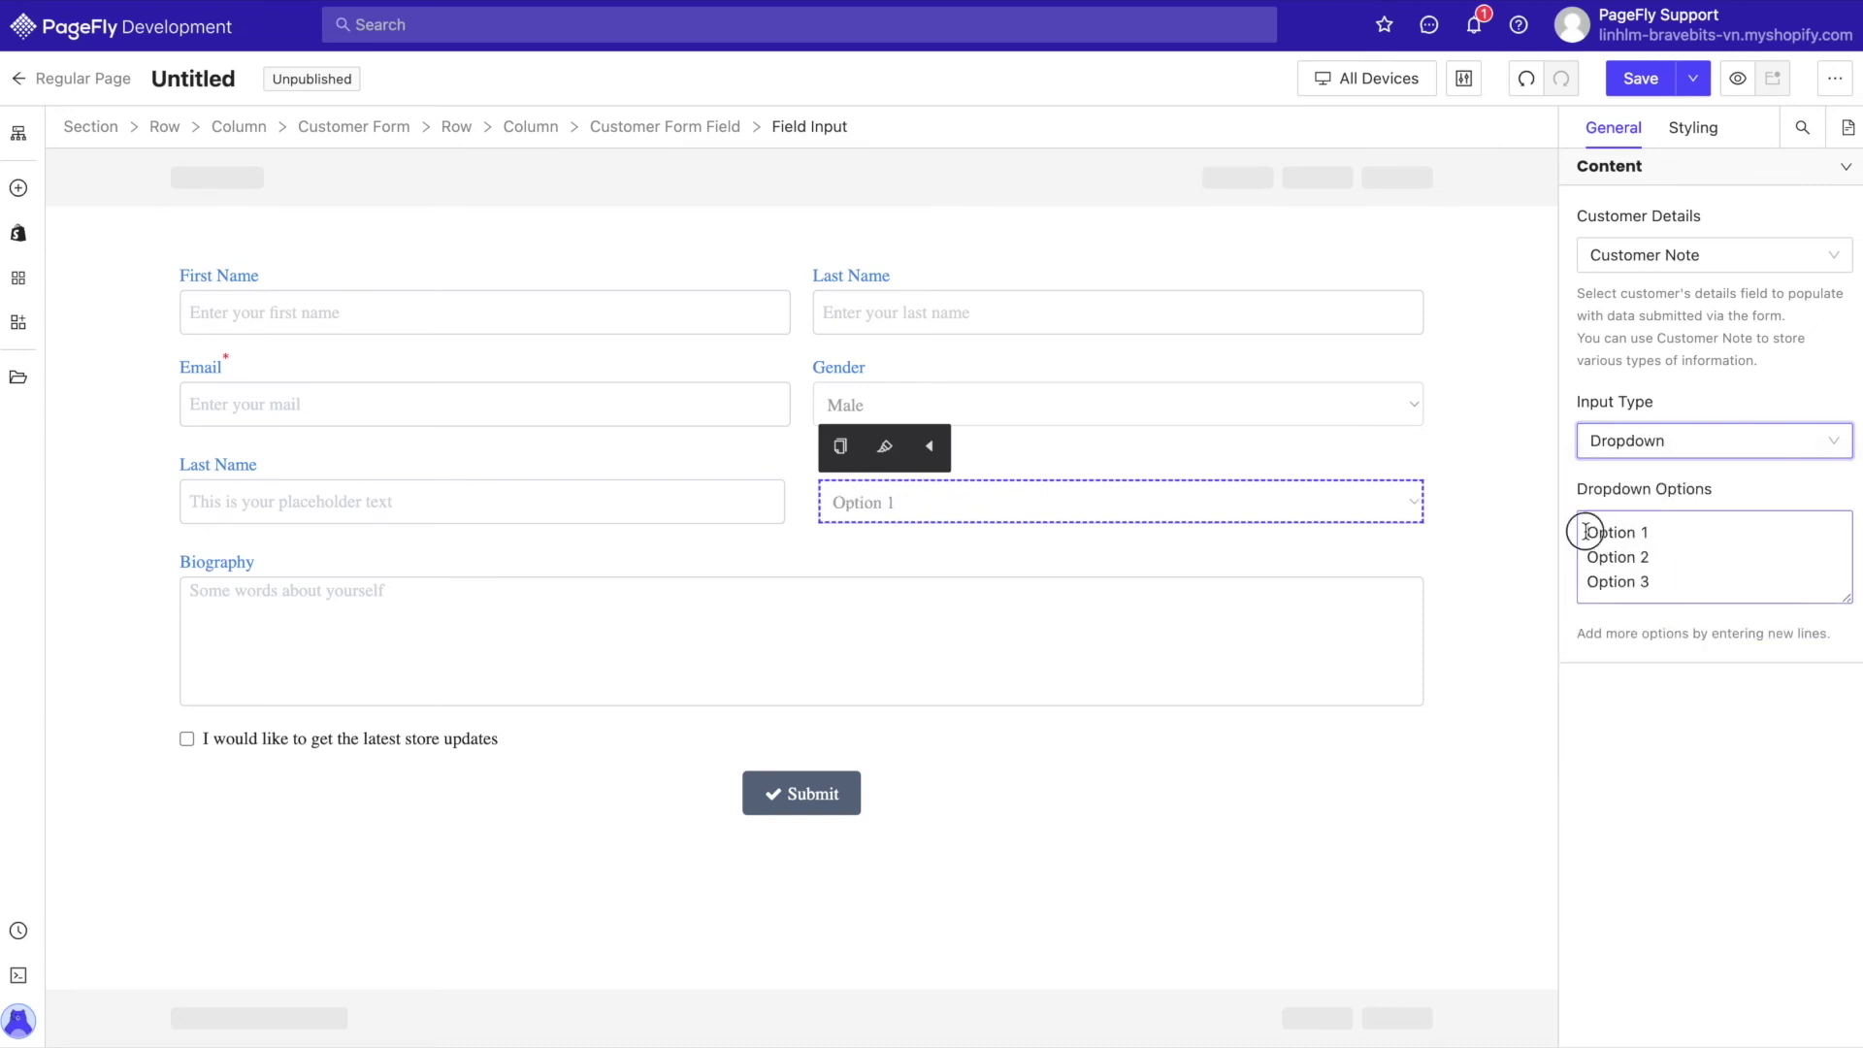
drag(1585, 532, 1650, 528)
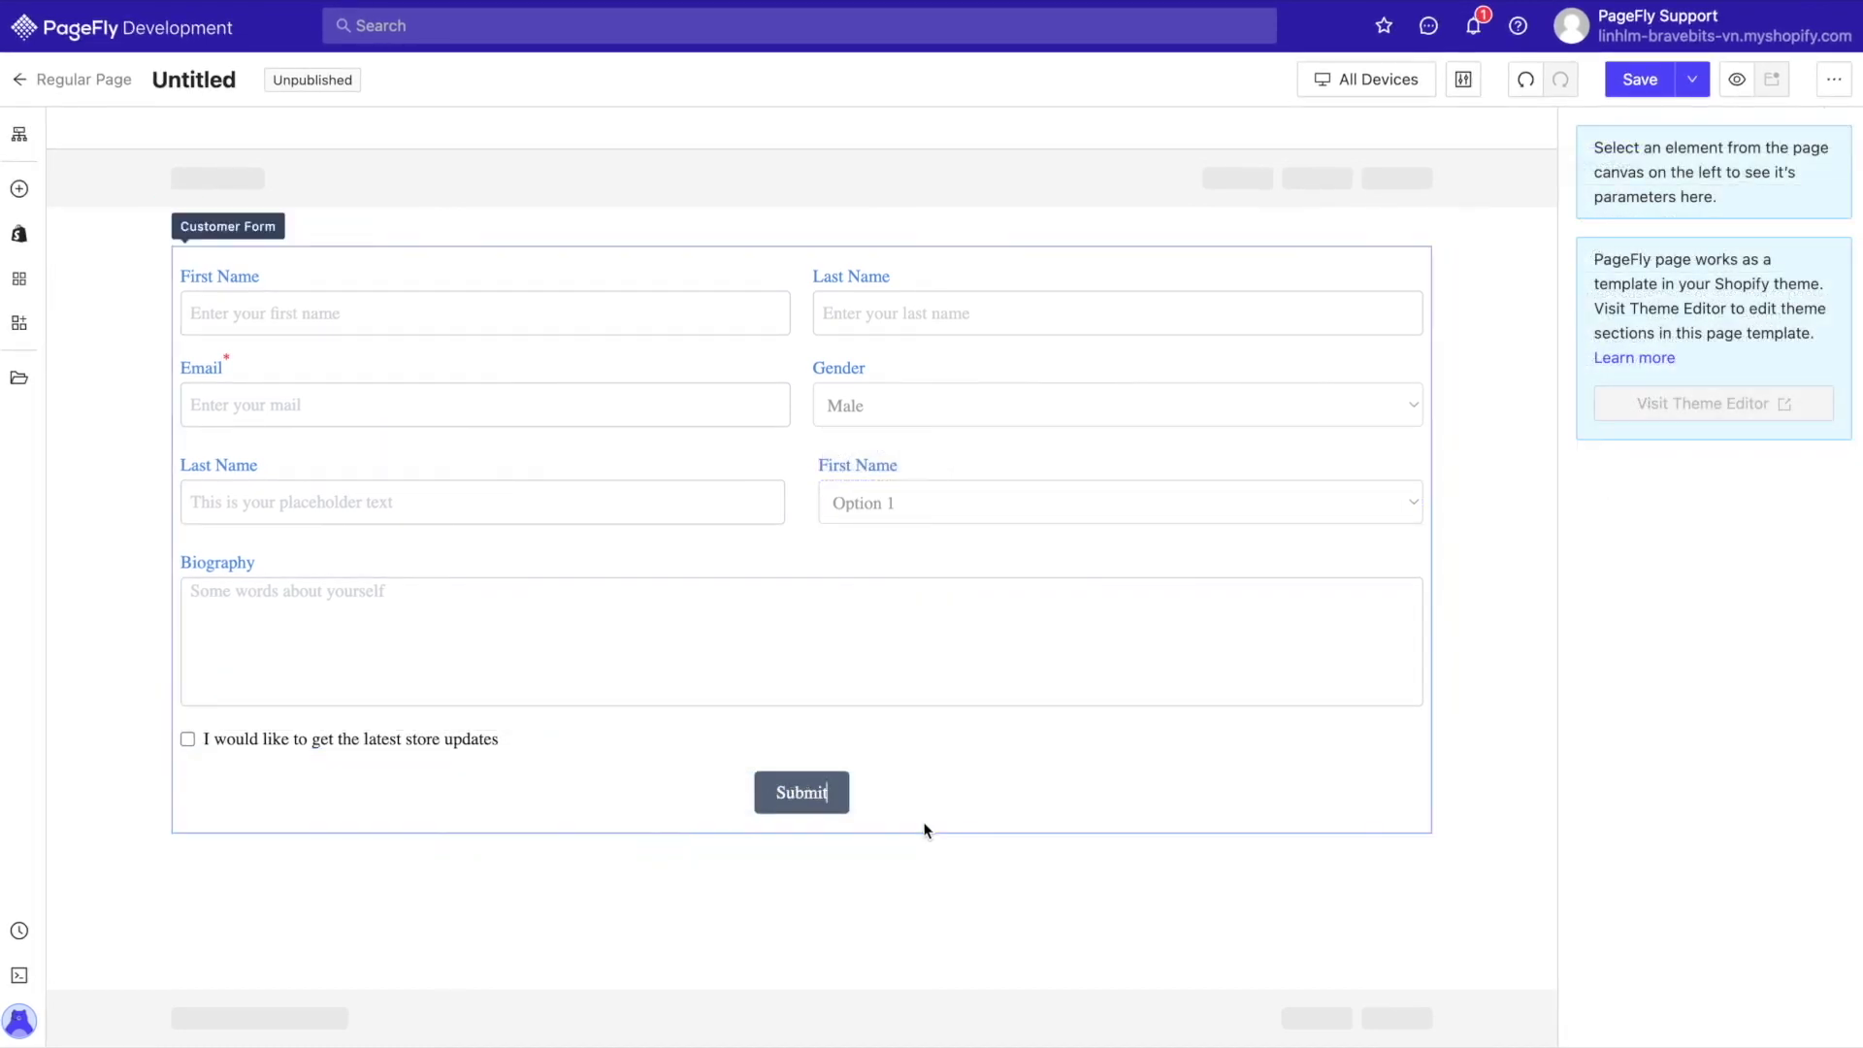
- Select the Submit button and its button text, and try switching its icon on and off
click(815, 787)
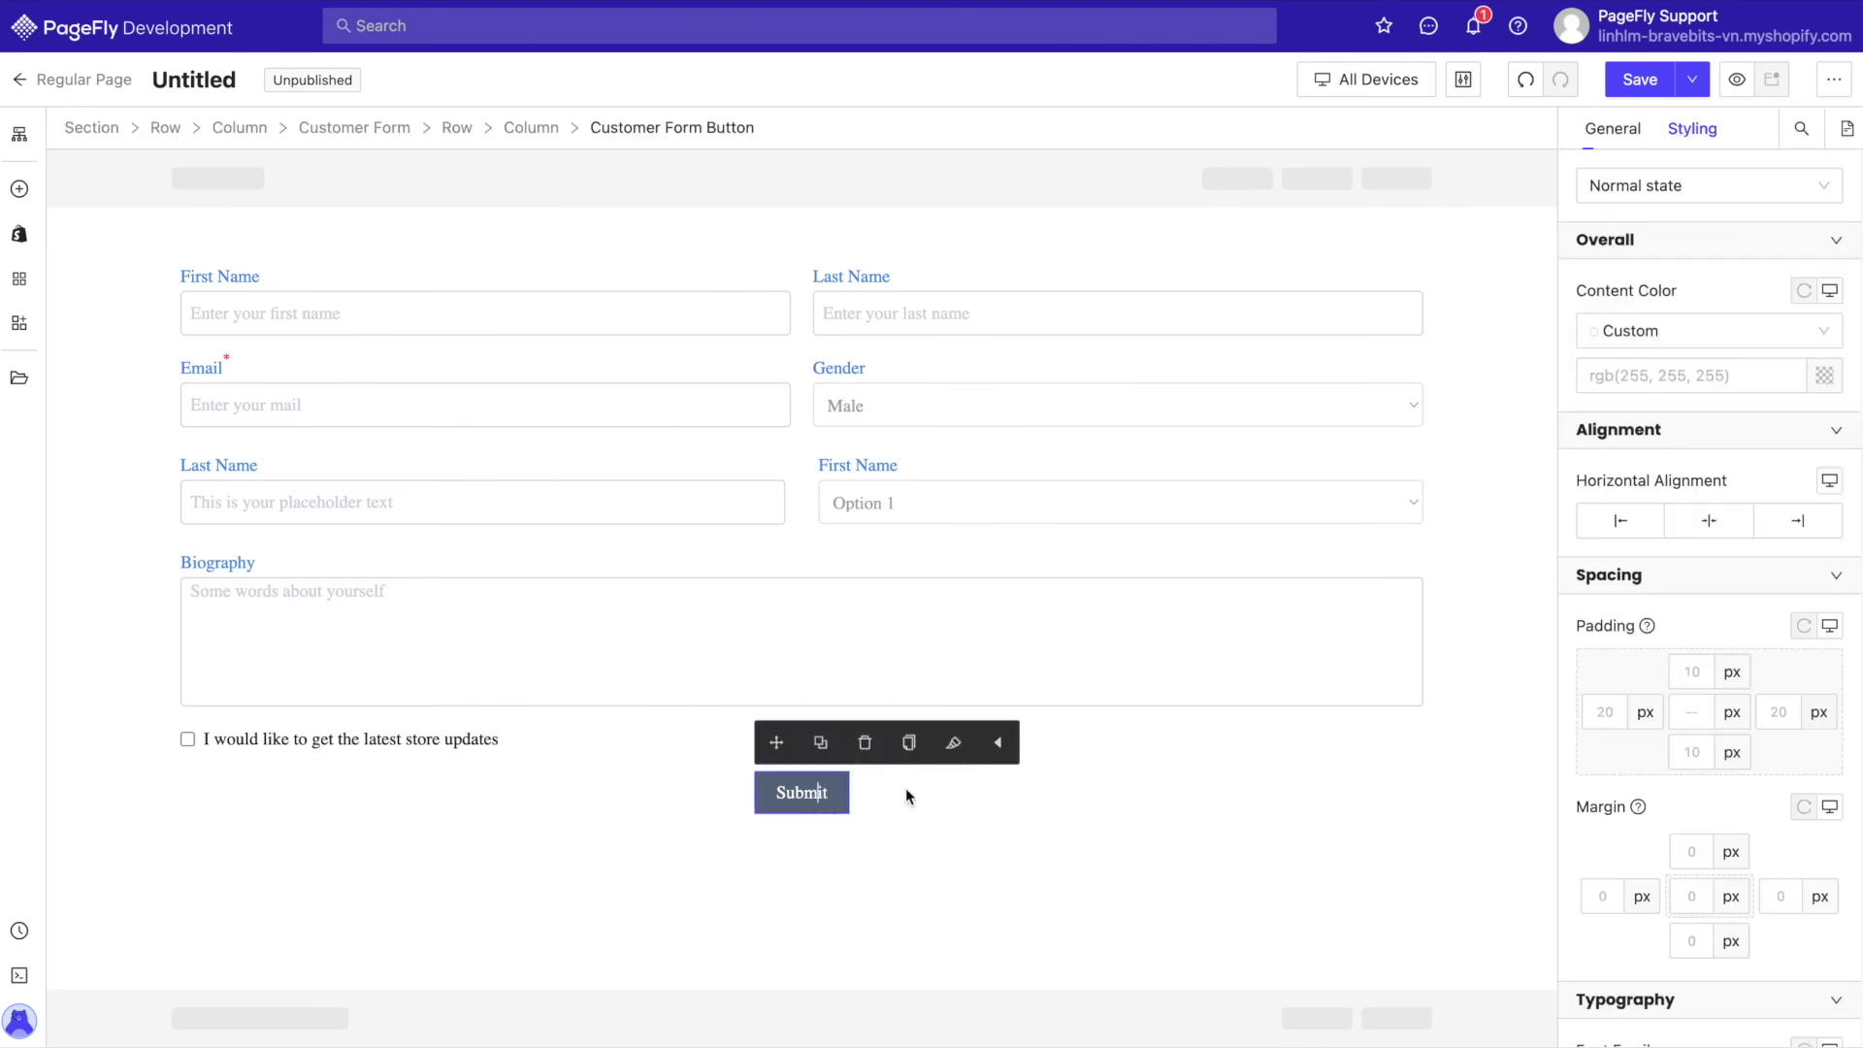
click(1612, 132)
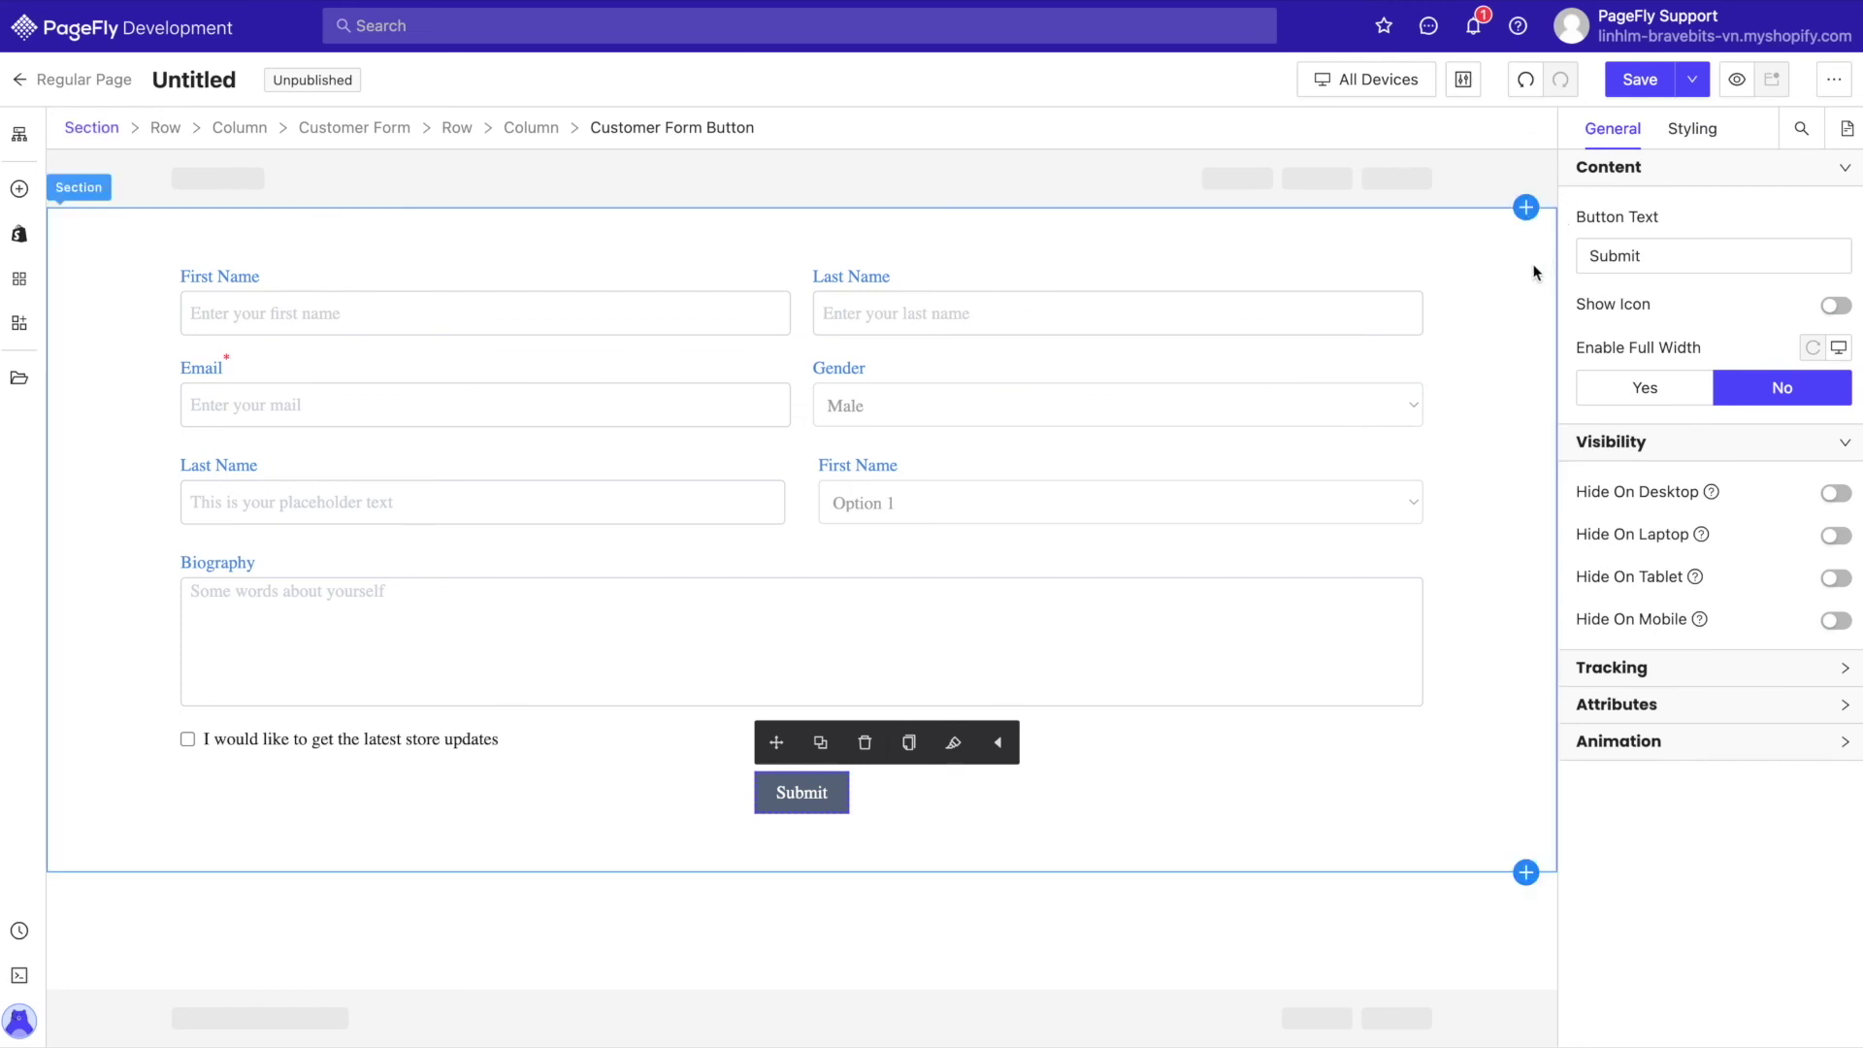
drag(1732, 258, 1581, 259)
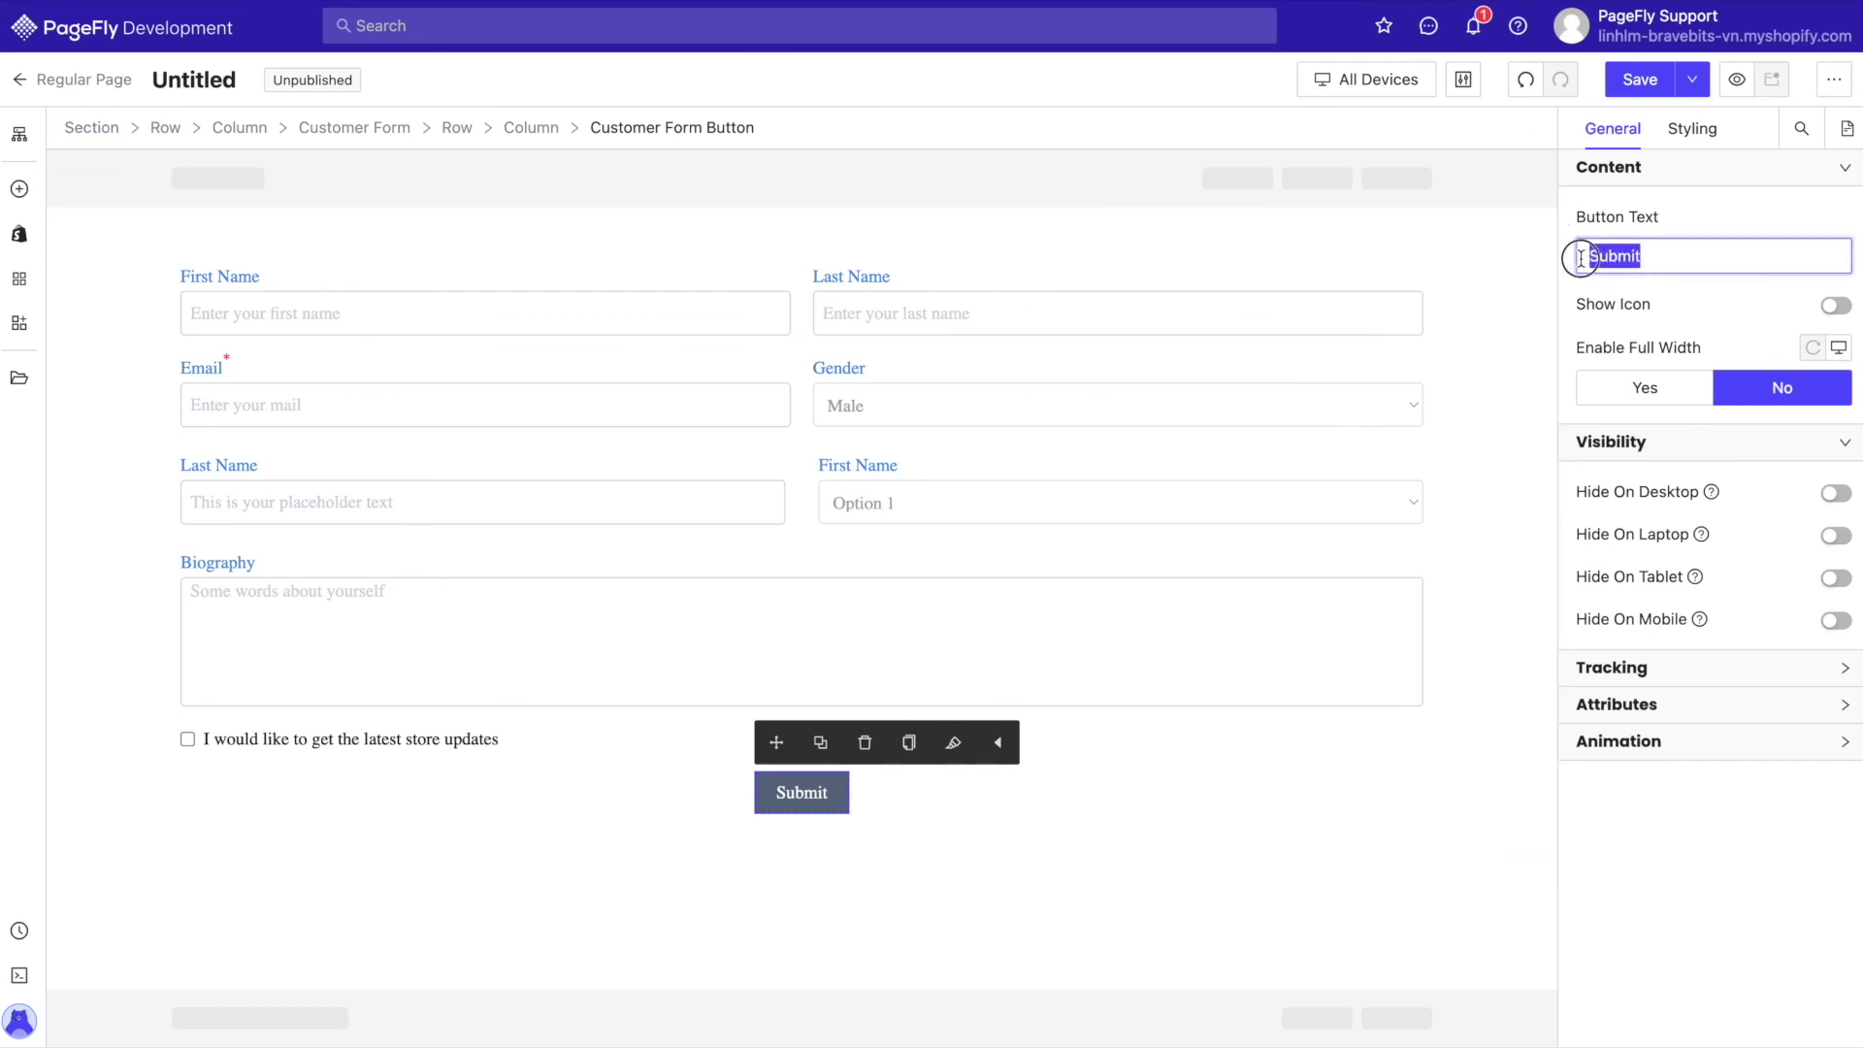
click(1834, 306)
click(1834, 307)
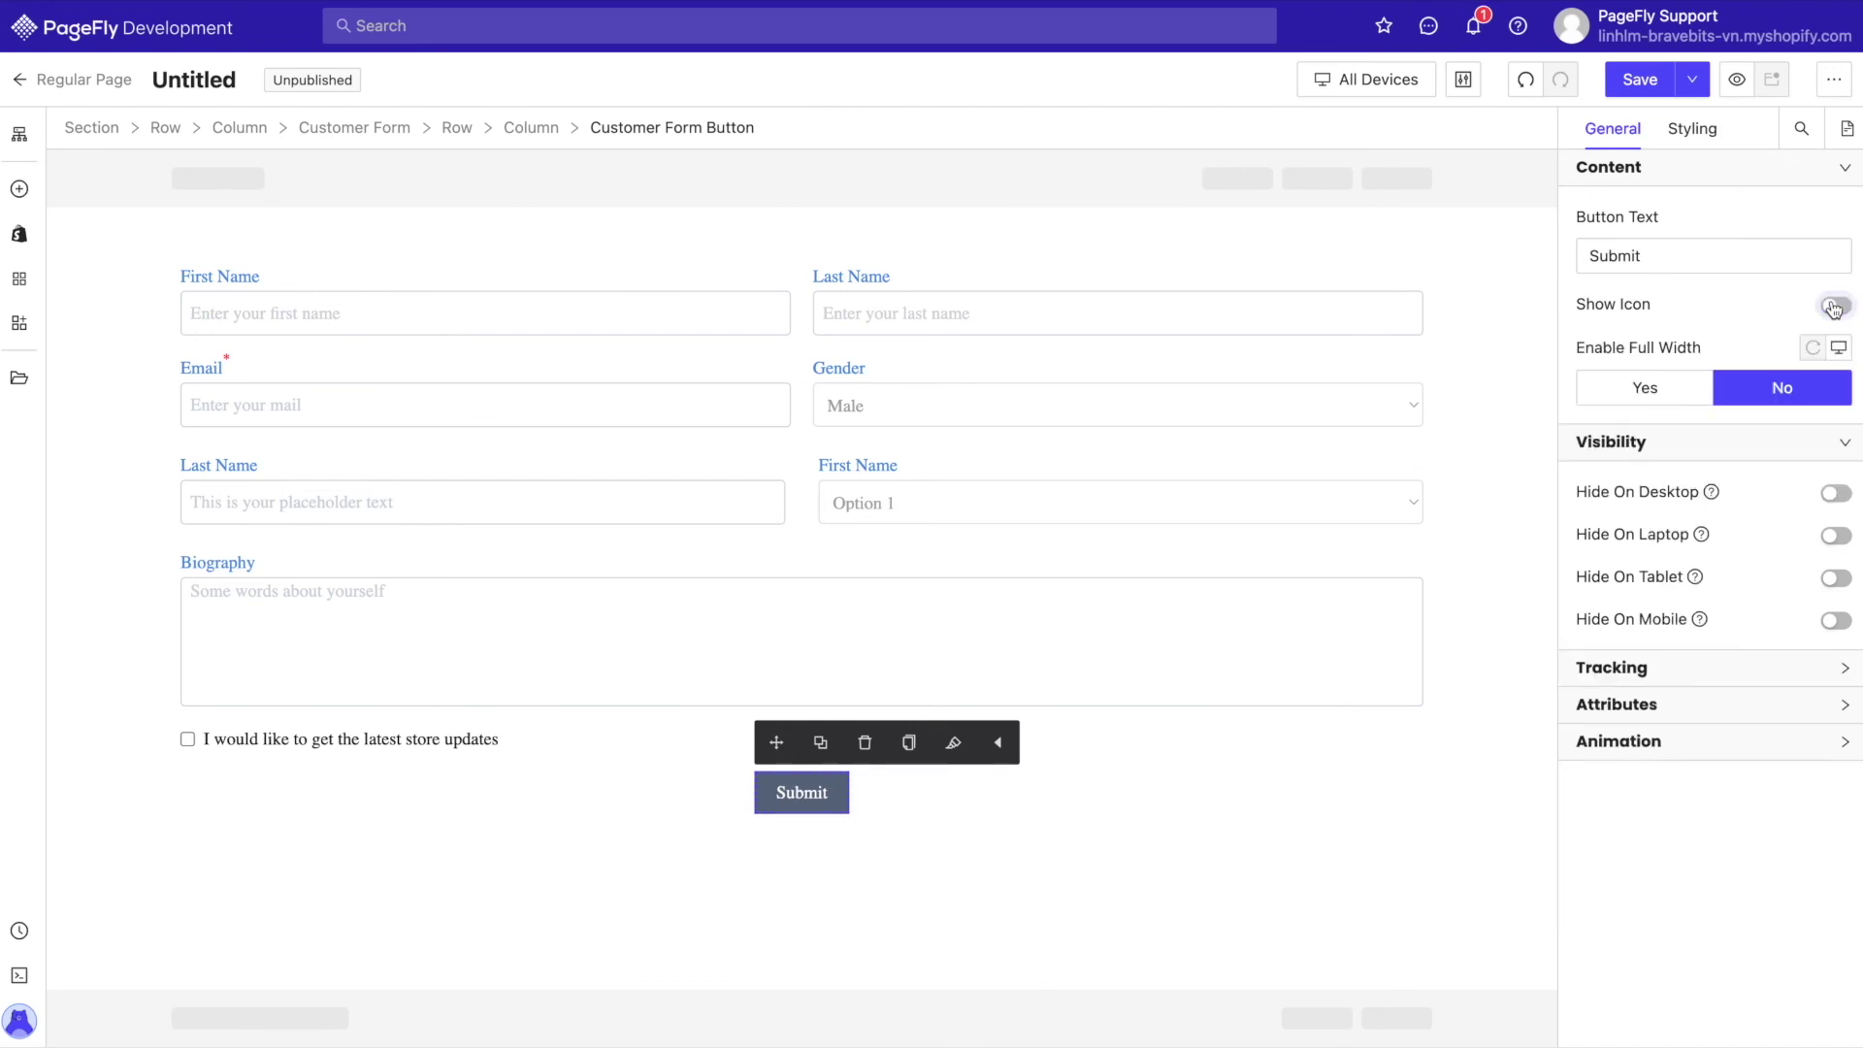
- Open the choice of styling states for the Submit button
click(1694, 130)
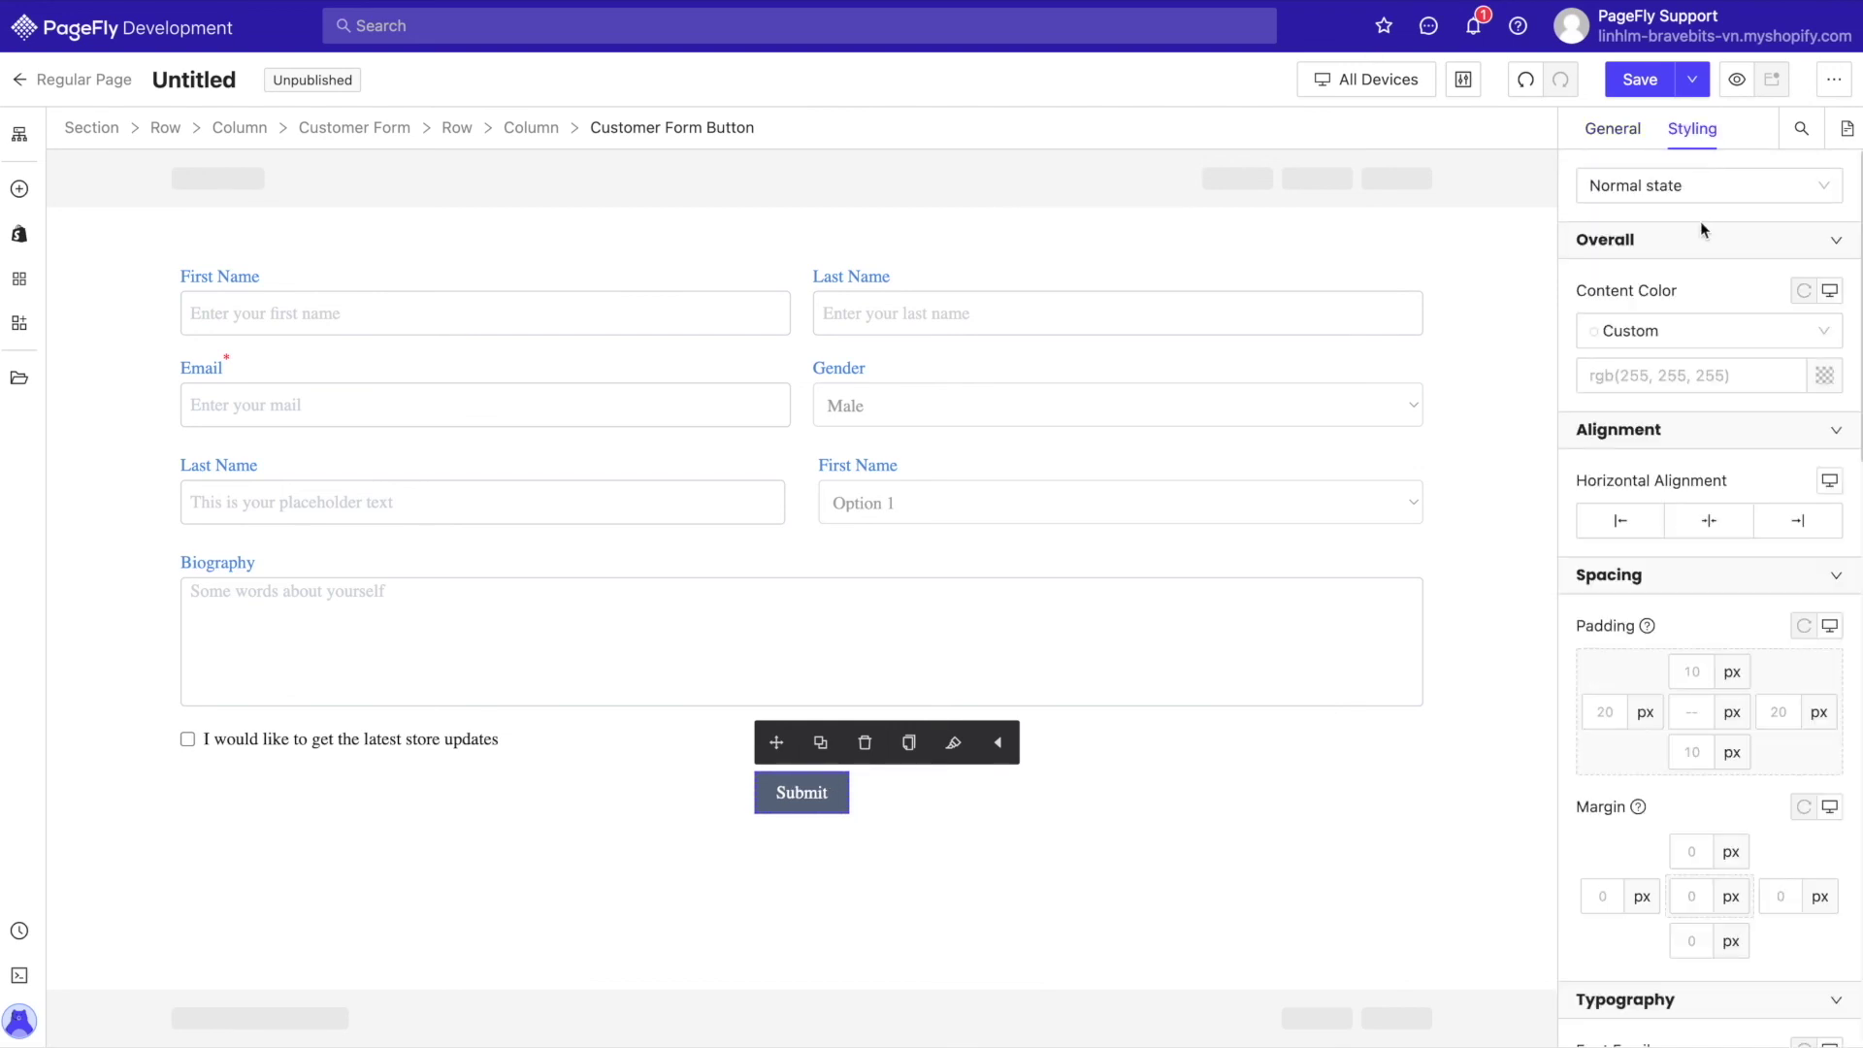
click(1696, 197)
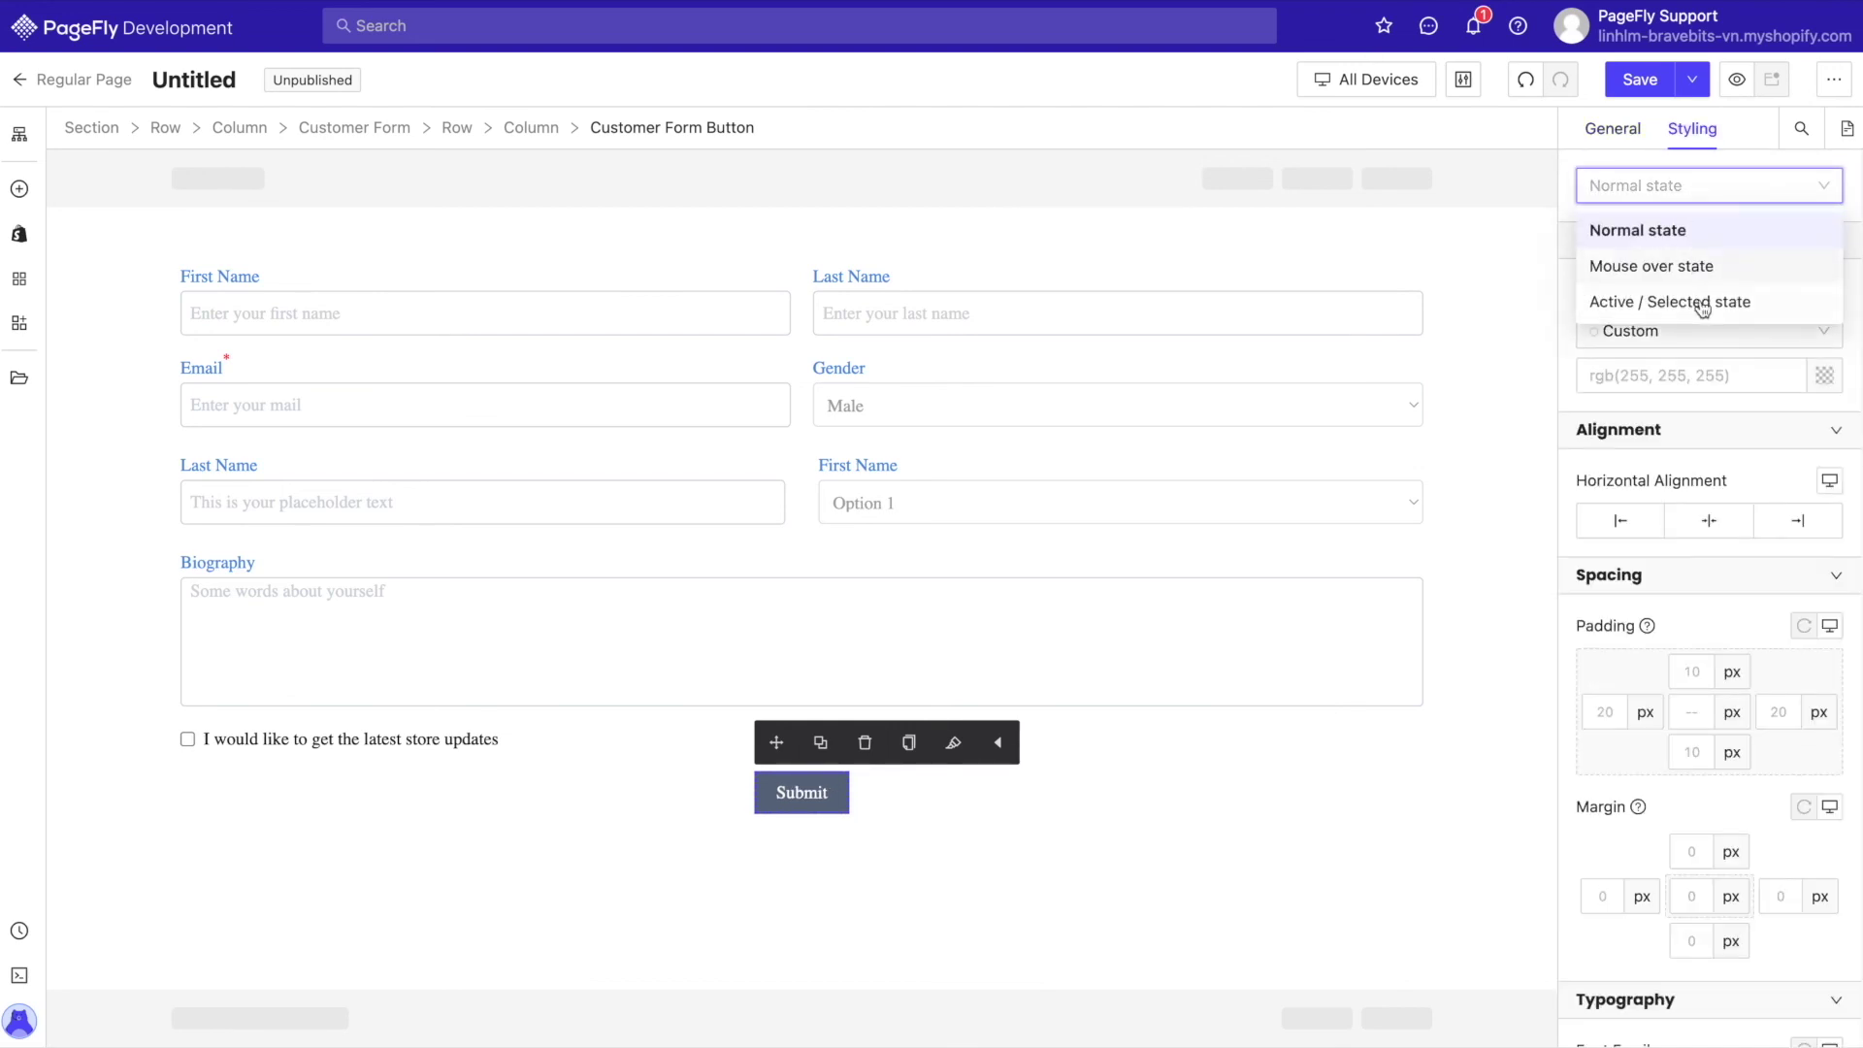